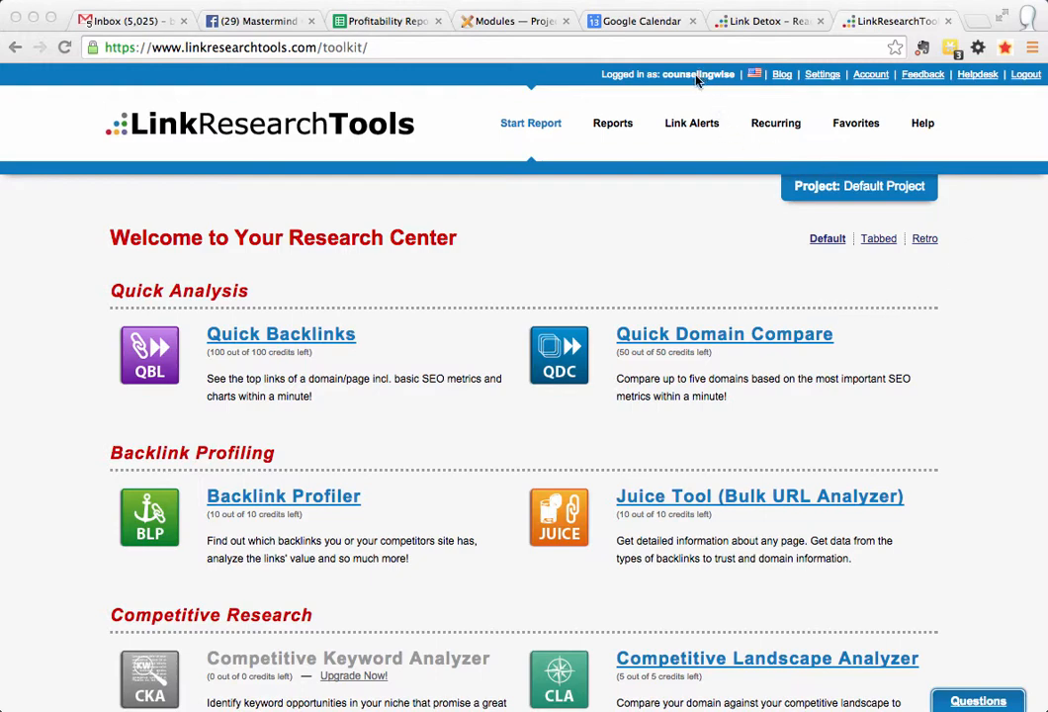
Step: Open the Link Detox tool from the Site Audit section of the toolkit's research center
{"action": "scroll", "coordinate": [671, 241], "scroll_direction": "down", "scroll_amount": 5}
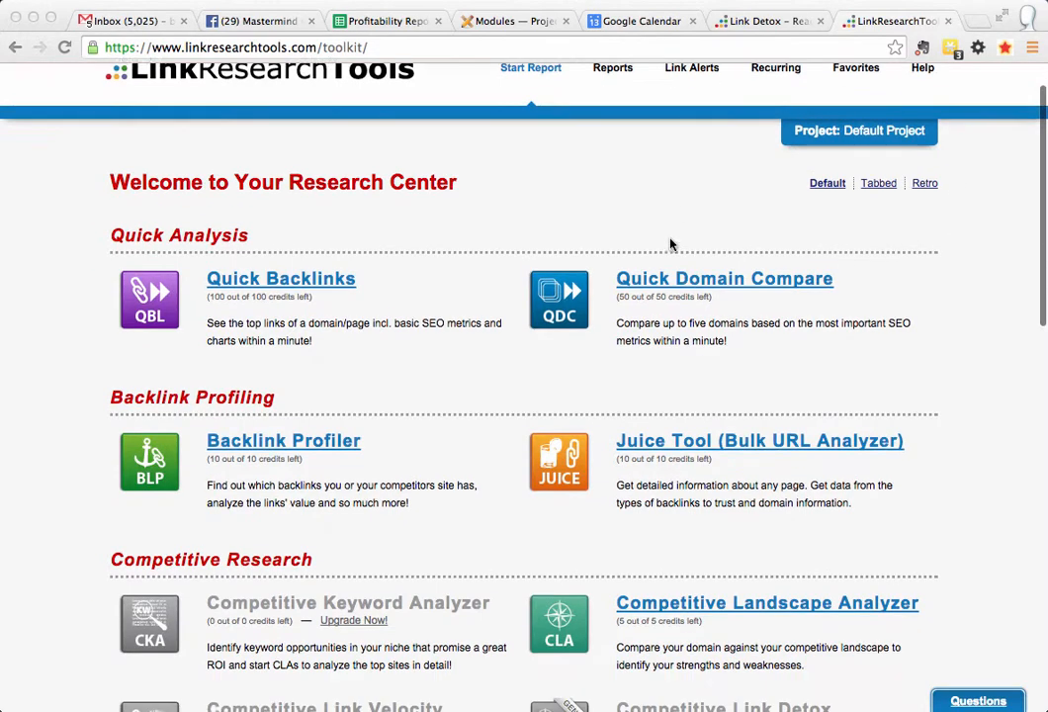
{"action": "scroll", "coordinate": [671, 242], "scroll_direction": "up", "scroll_amount": 5}
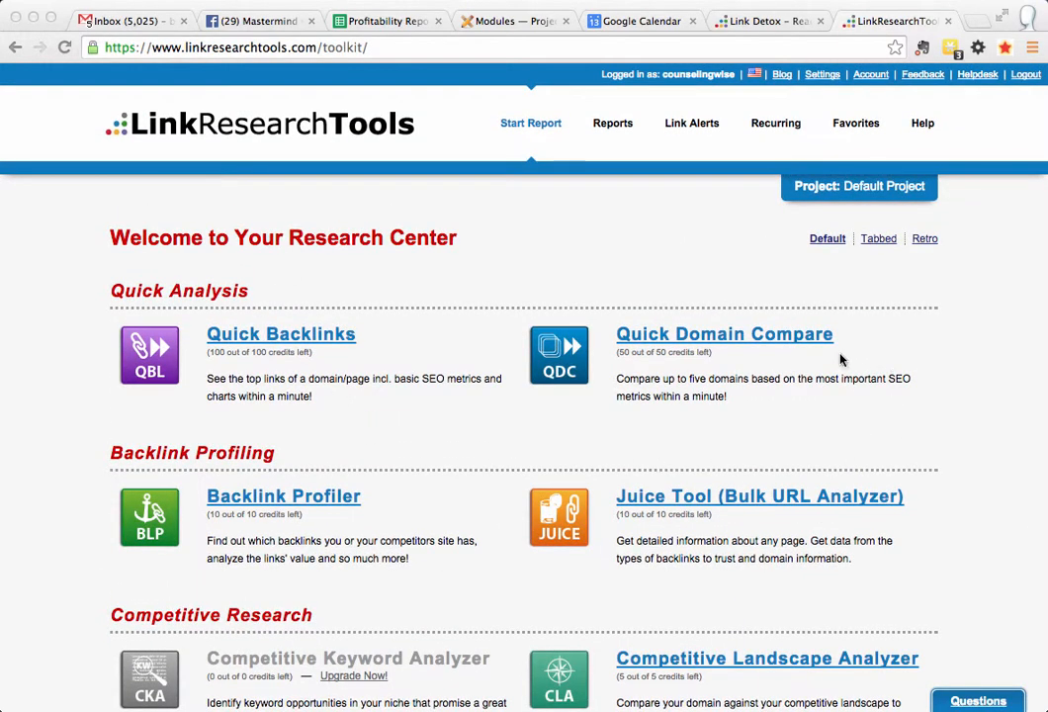
{"action": "scroll", "coordinate": [839, 357], "scroll_direction": "down", "scroll_amount": 1}
{"action": "scroll", "coordinate": [840, 360], "scroll_direction": "down", "scroll_amount": 4}
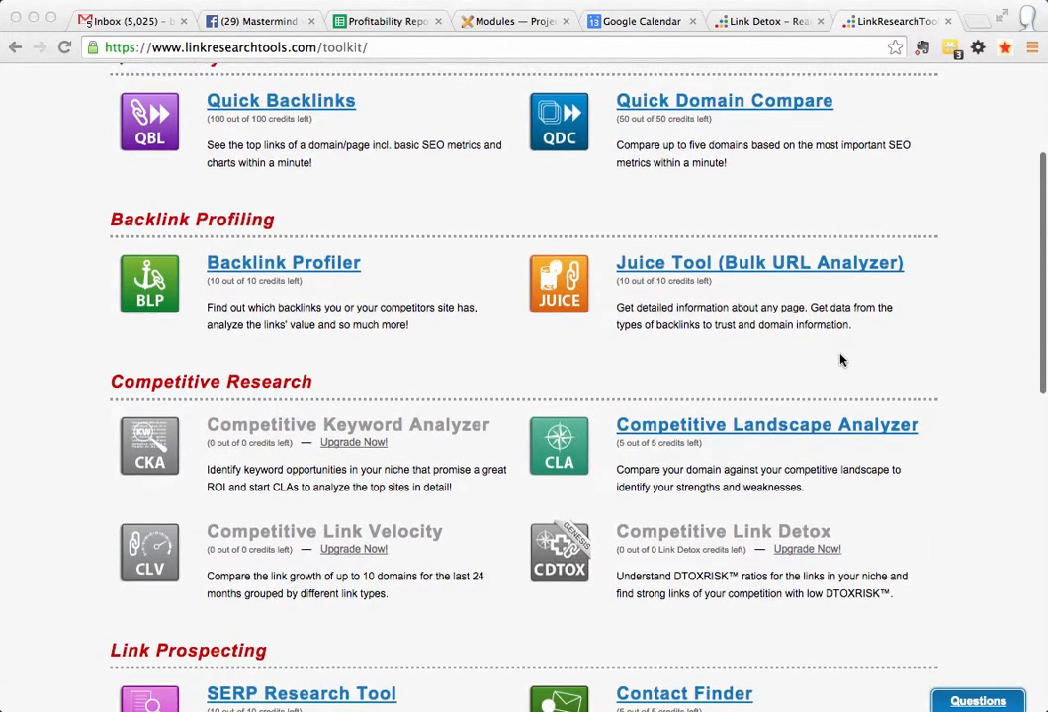
{"action": "scroll", "coordinate": [840, 360], "scroll_direction": "down", "scroll_amount": 4}
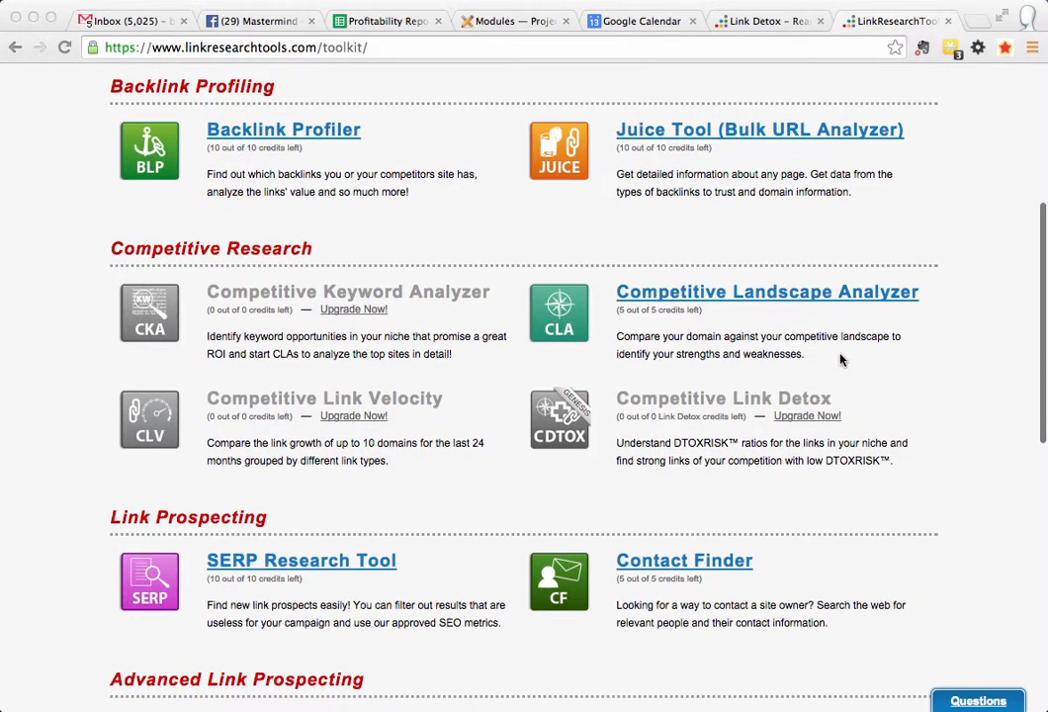
{"action": "scroll", "coordinate": [840, 360], "scroll_direction": "down", "scroll_amount": 1}
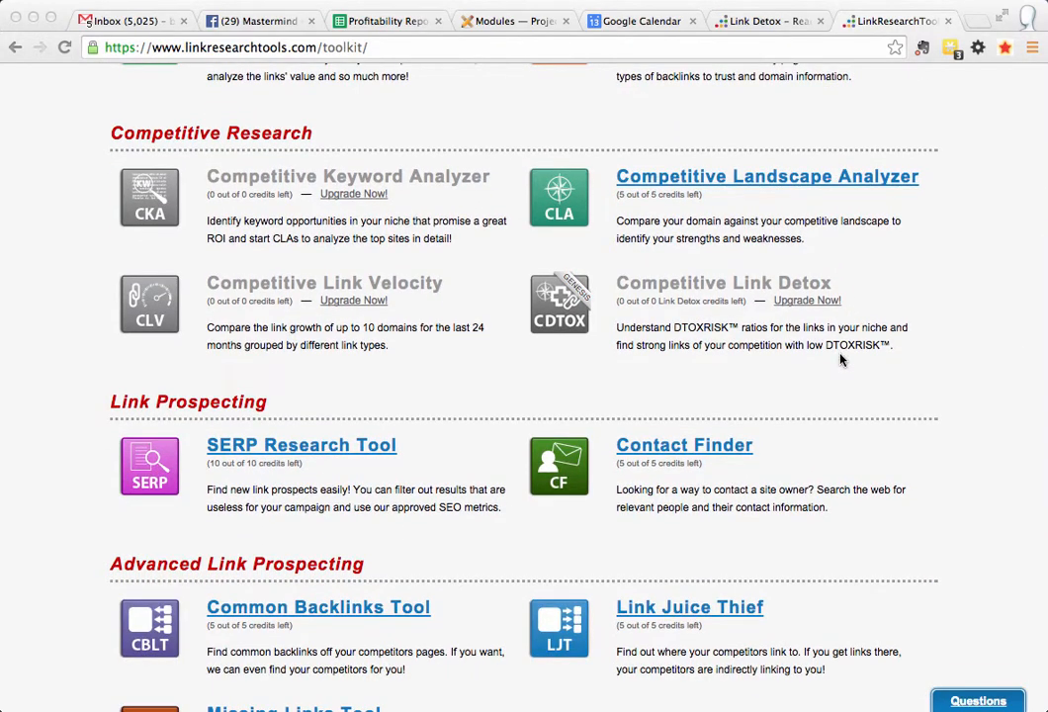
{"action": "scroll", "coordinate": [840, 359], "scroll_direction": "down", "scroll_amount": 4}
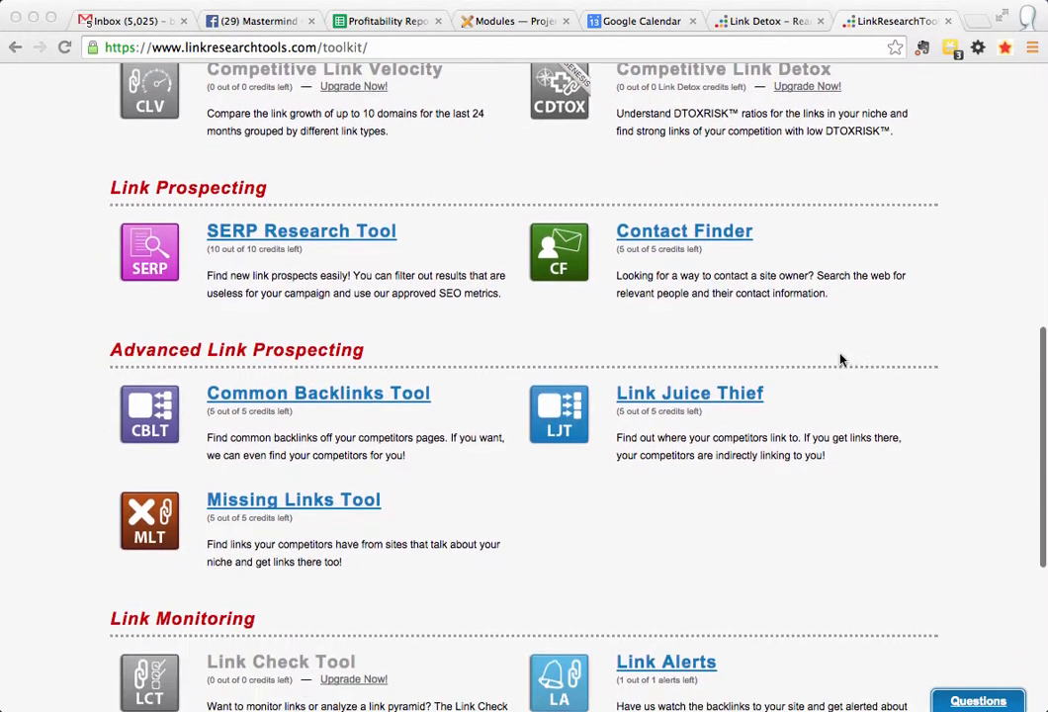
{"action": "scroll", "coordinate": [840, 360], "scroll_direction": "down", "scroll_amount": 2}
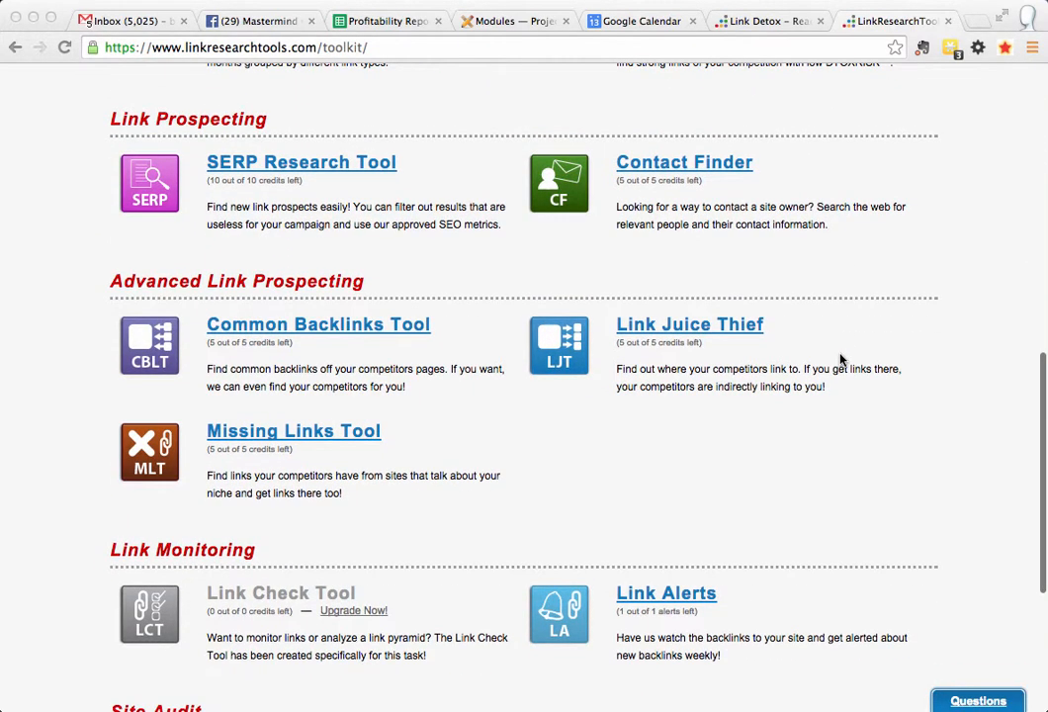
{"action": "scroll", "coordinate": [840, 360], "scroll_direction": "down", "scroll_amount": 6}
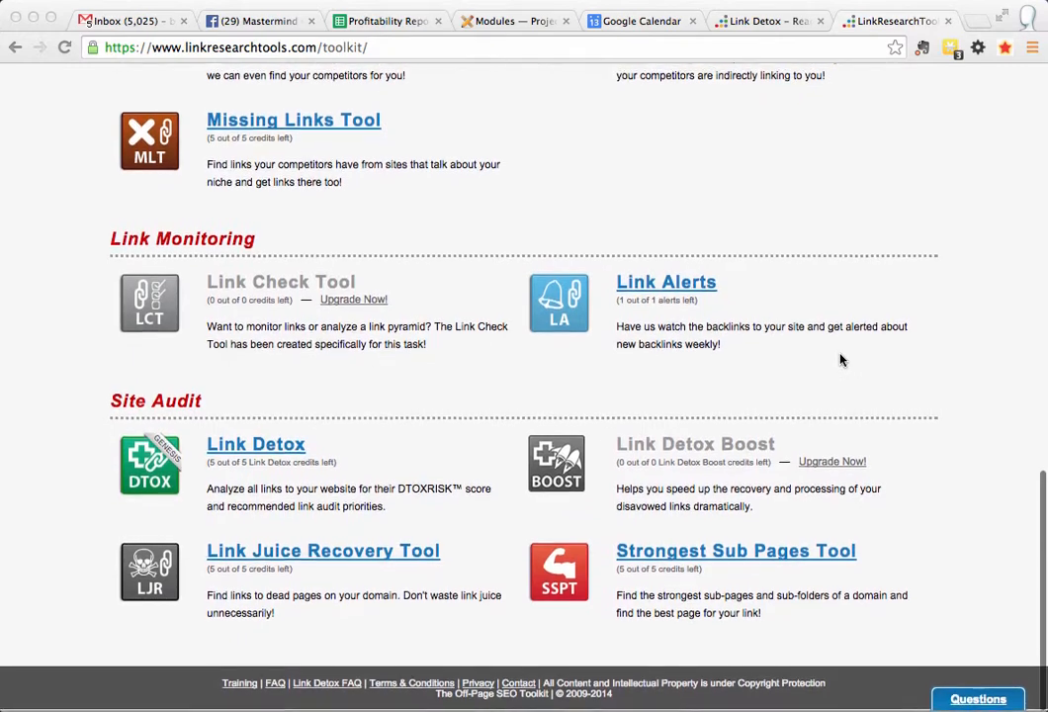
{"action": "left_click", "coordinate": [271, 453]}
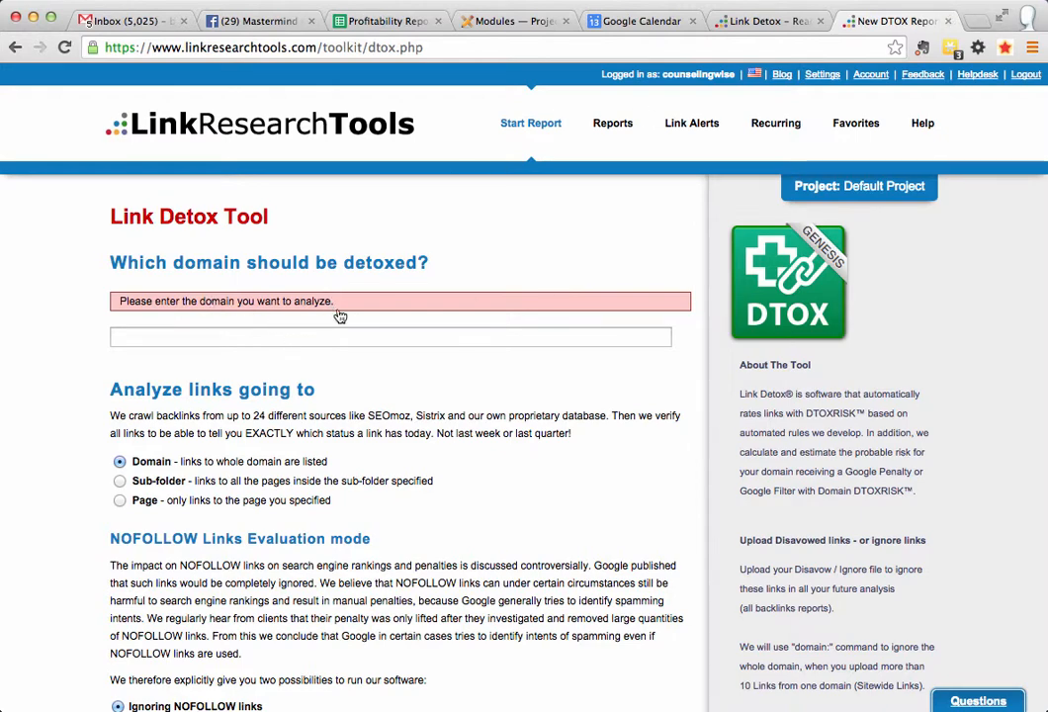
Step: Load eddinscounseling.com in a new browser tab and copy its address
{"action": "left_click", "coordinate": [967, 22]}
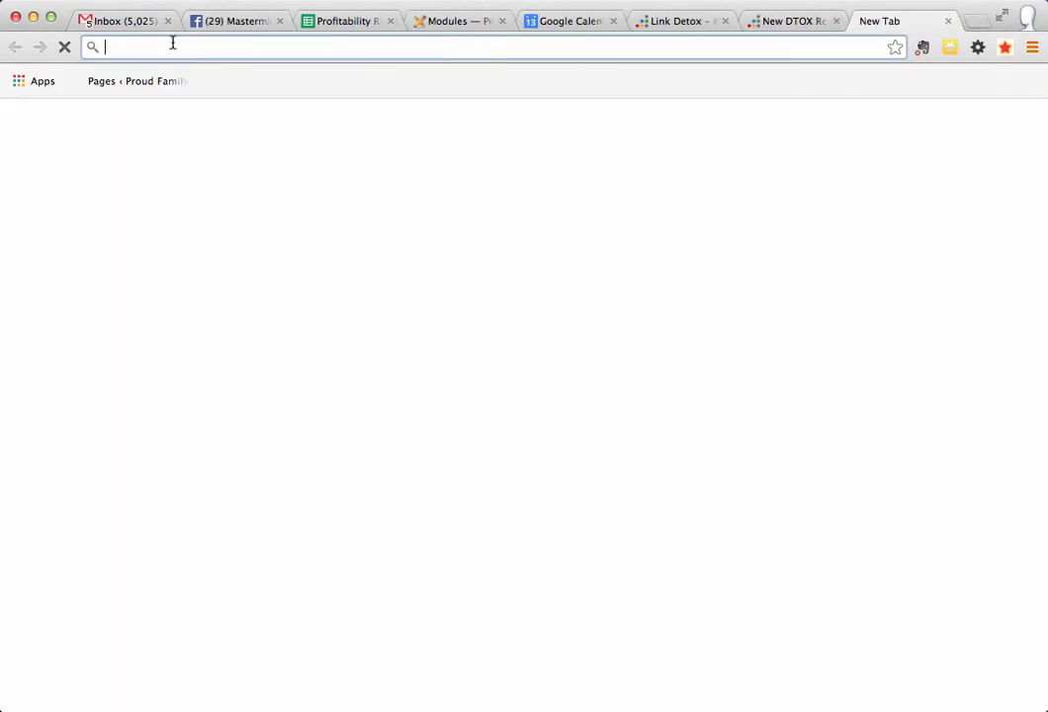
{"action": "type", "text": "eddins"}
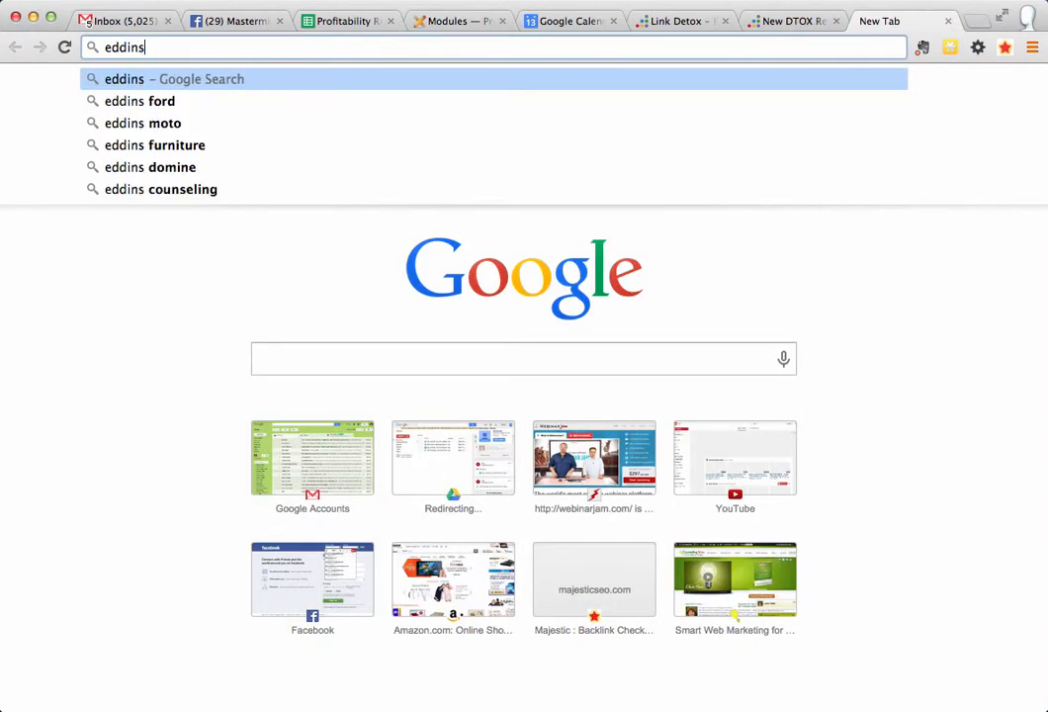
{"action": "type", "text": "counseling.com"}
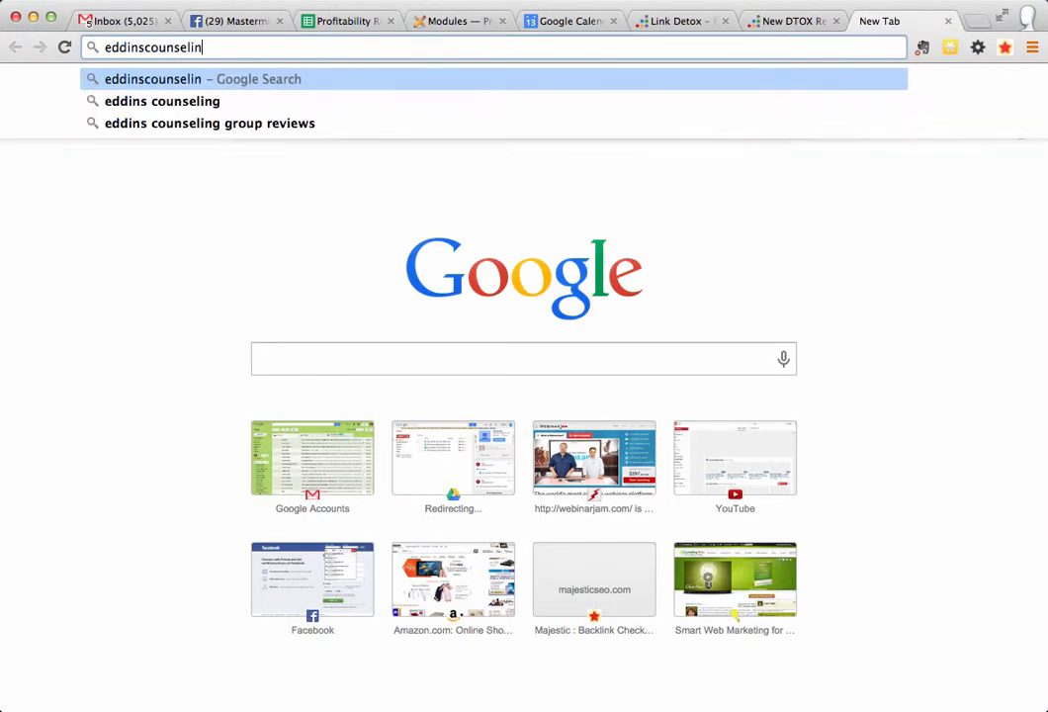
{"action": "key", "text": "Return"}
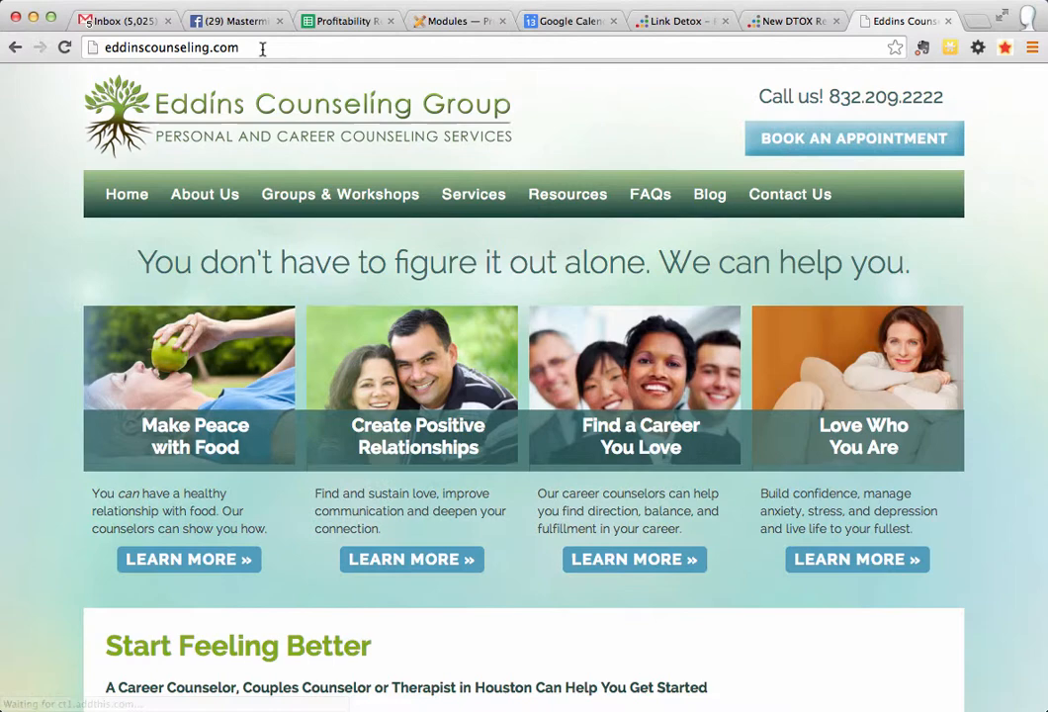
{"action": "left_click", "coordinate": [261, 48]}
{"action": "key", "text": "super+c"}
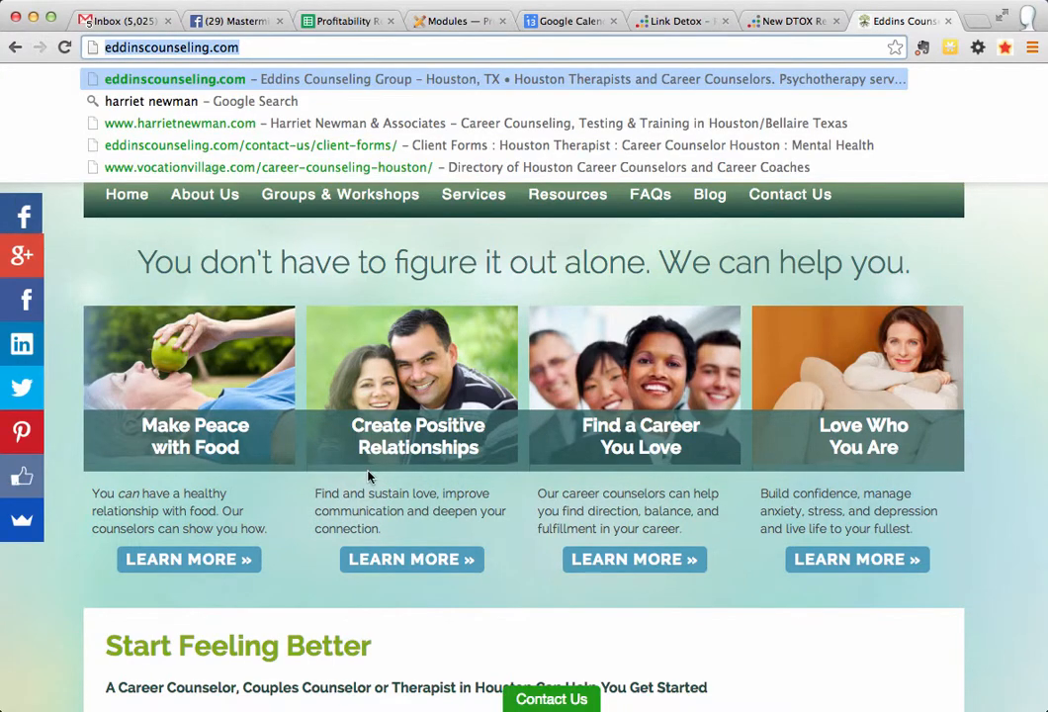
{"action": "left_click", "coordinate": [788, 22]}
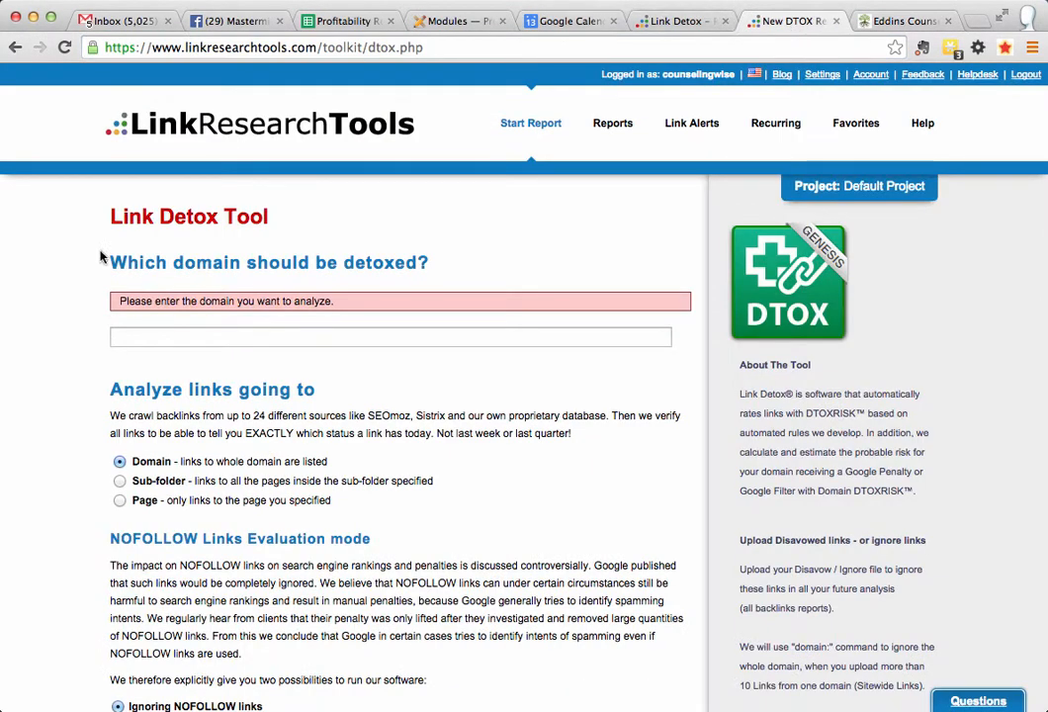
{"action": "left_click", "coordinate": [135, 339]}
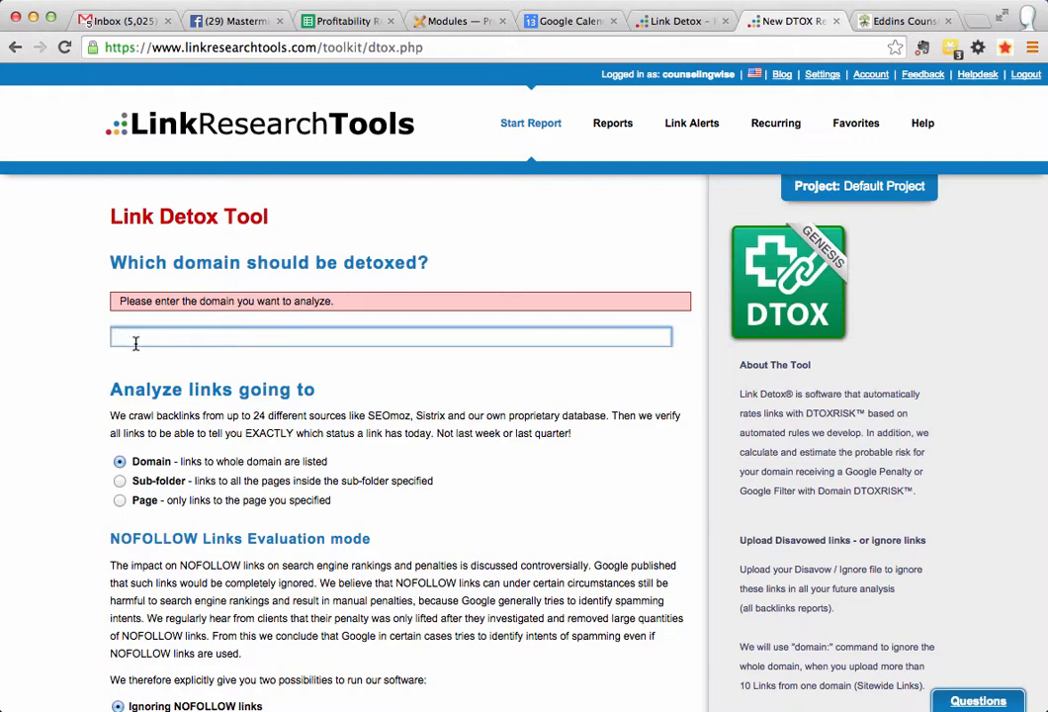
{"action": "key", "text": "super+v"}
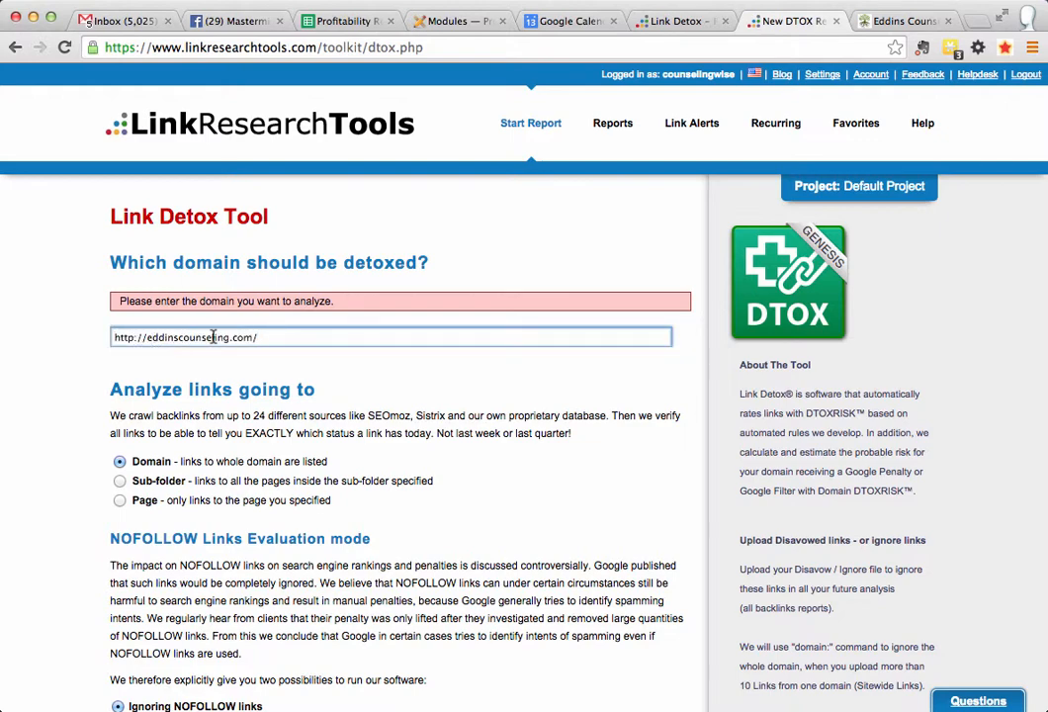
{"action": "scroll", "coordinate": [402, 385], "scroll_direction": "down", "scroll_amount": 2}
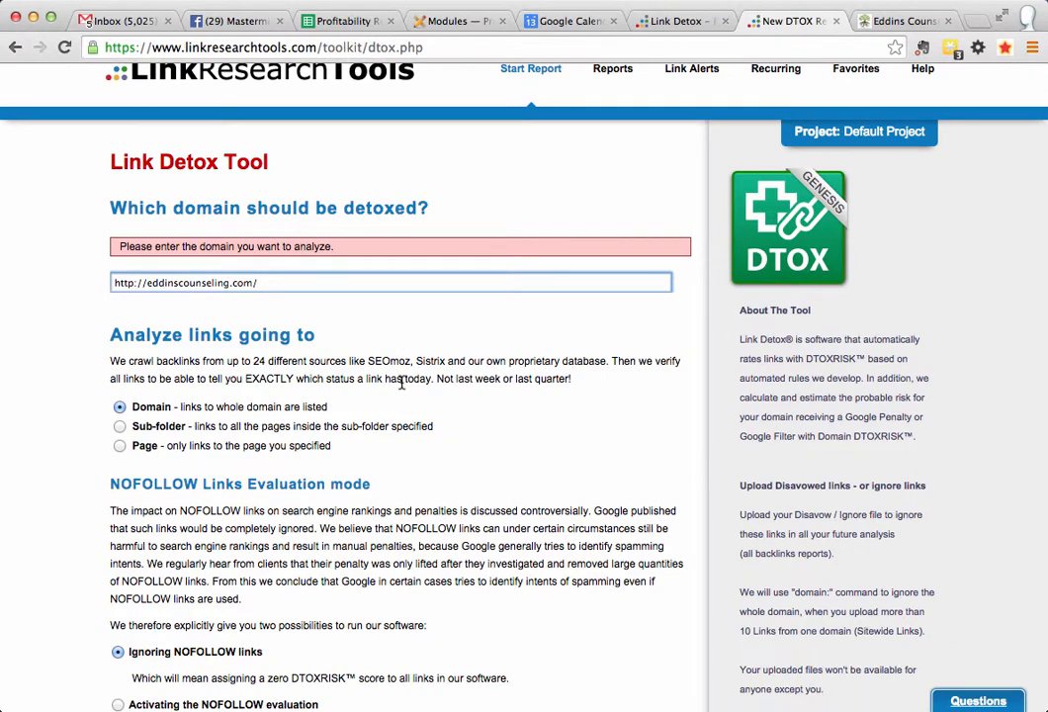
{"action": "scroll", "coordinate": [402, 386], "scroll_direction": "down", "scroll_amount": 2}
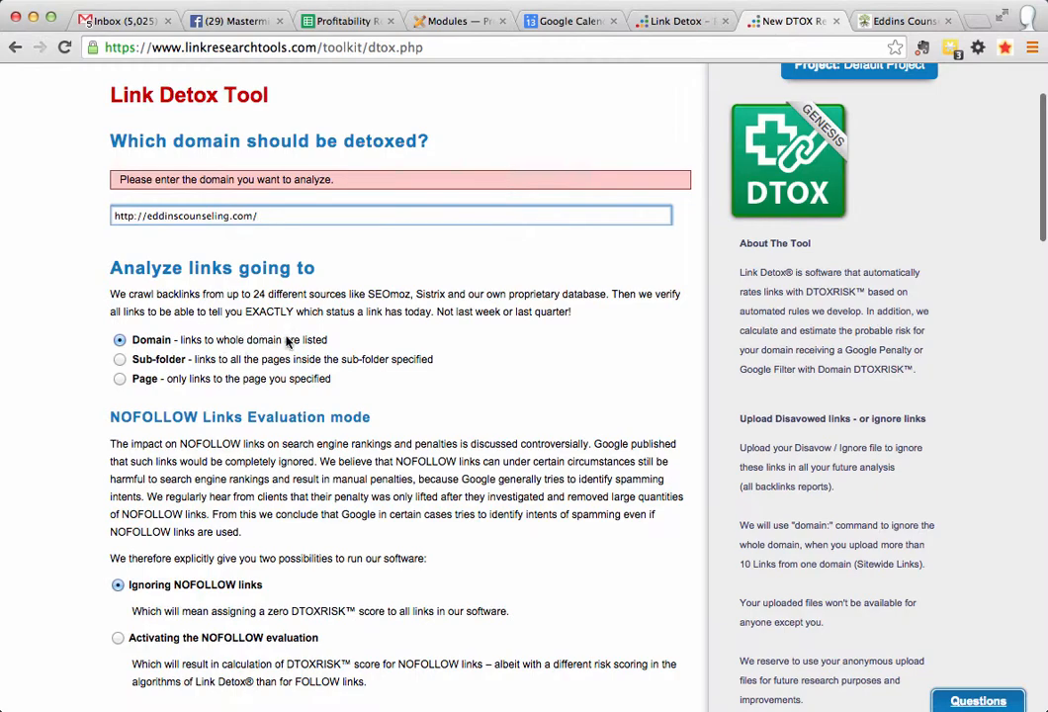
{"action": "scroll", "coordinate": [453, 347], "scroll_direction": "down", "scroll_amount": 2}
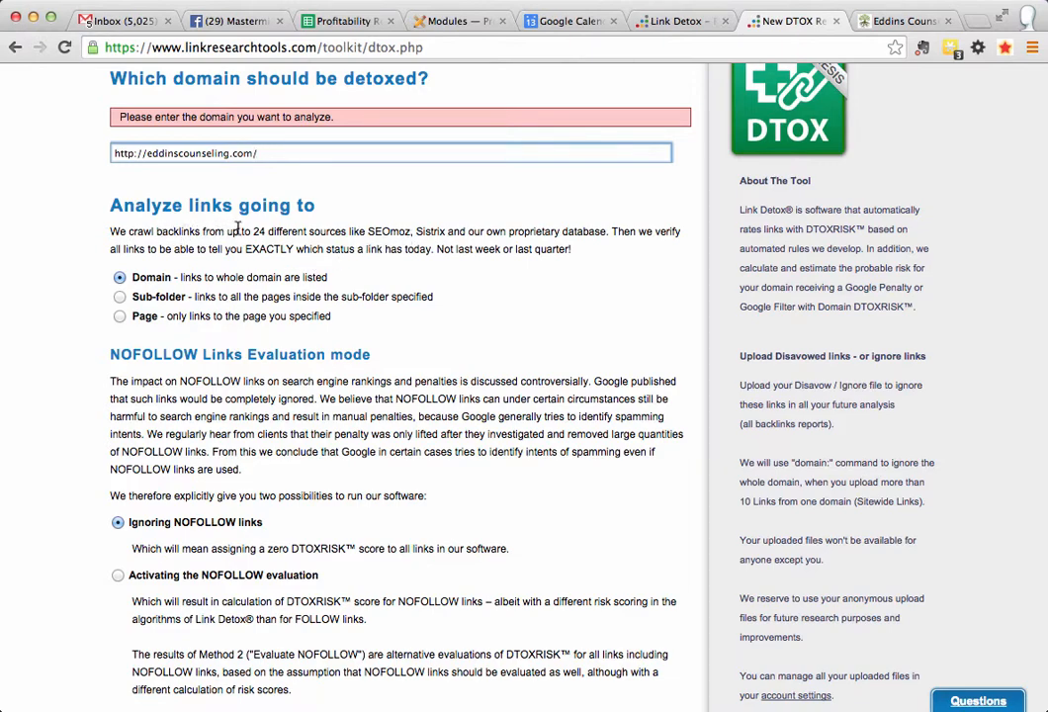
{"action": "left_click", "coordinate": [411, 231]}
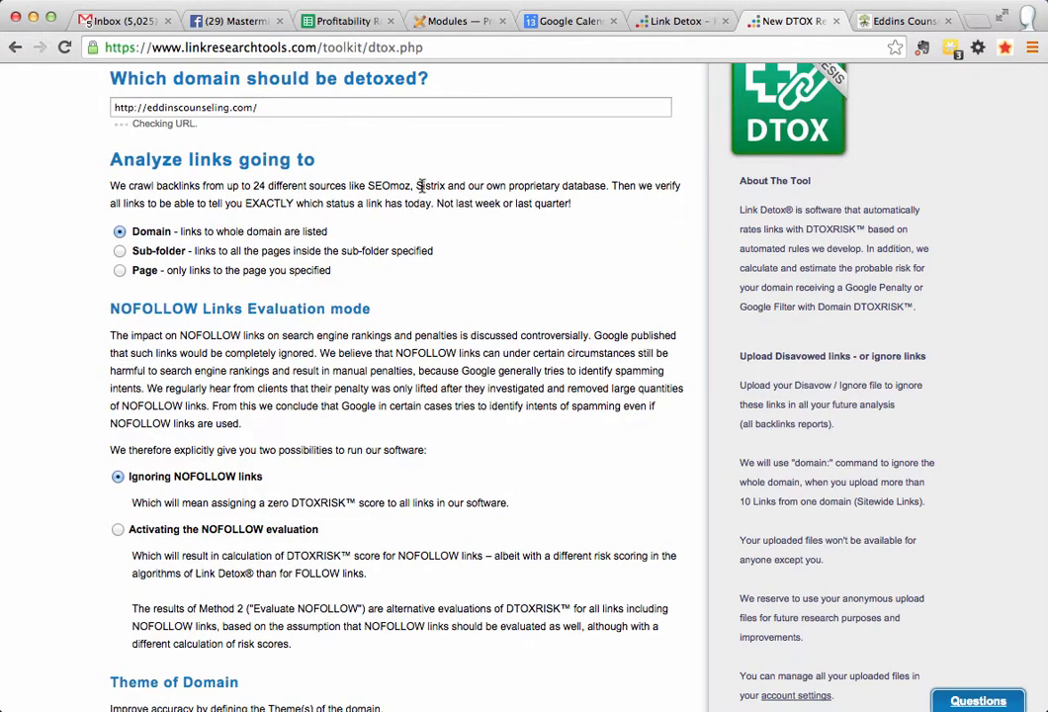
{"action": "left_click_drag", "start_coordinate": [409, 188], "coordinate": [370, 188]}
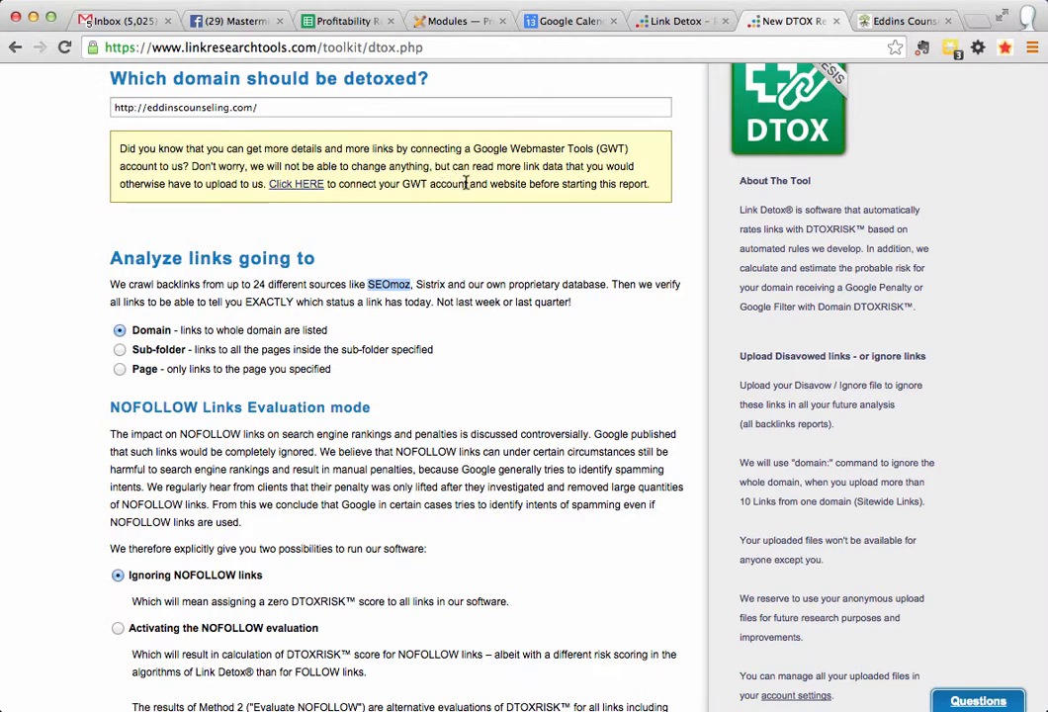
Step: Open the Google Webmaster Tools authorization request for LinkResearchTools, decline it and return to the Link Detox form
{"action": "left_click", "coordinate": [295, 185]}
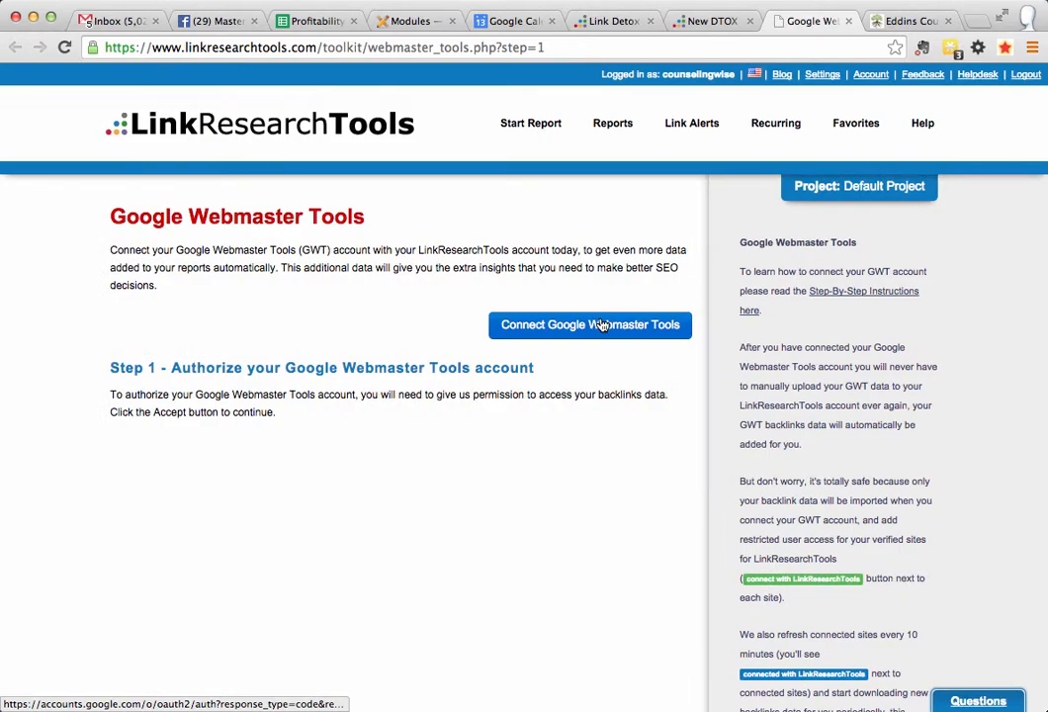
{"action": "left_click", "coordinate": [600, 325]}
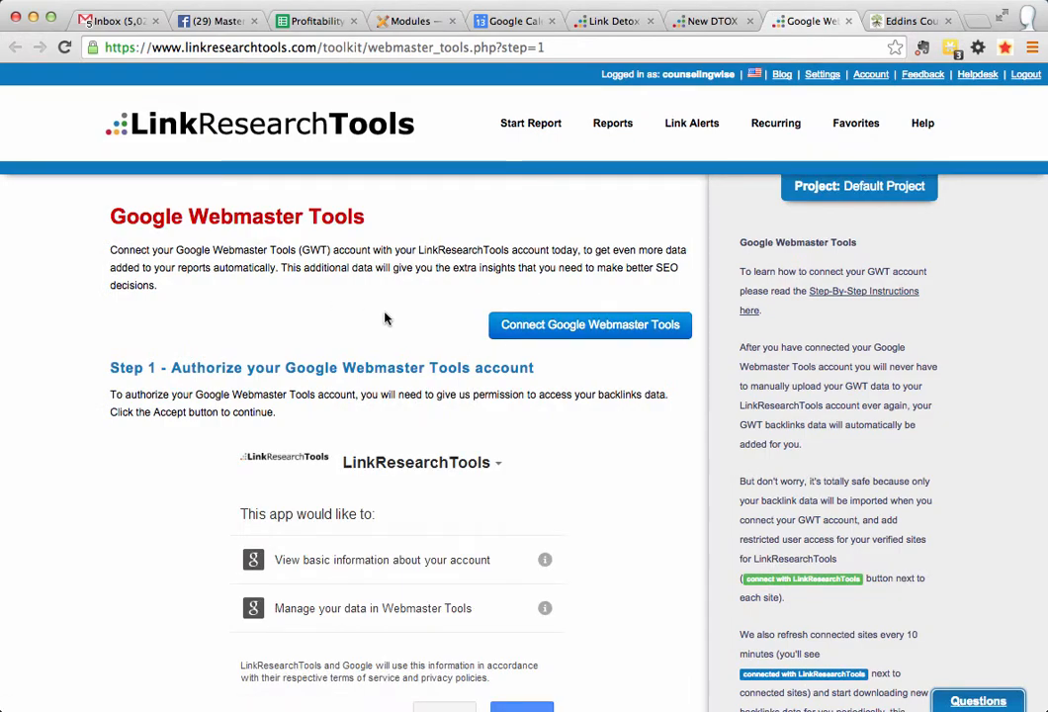
{"action": "scroll", "coordinate": [386, 316], "scroll_direction": "down", "scroll_amount": 2}
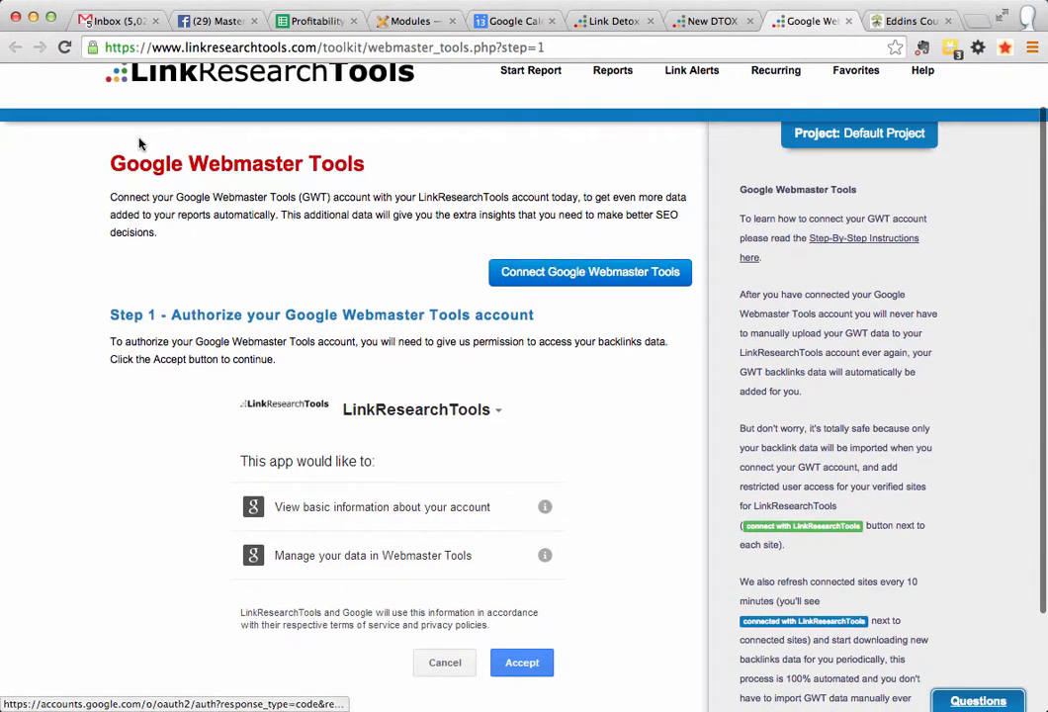
{"action": "left_click", "coordinate": [613, 272]}
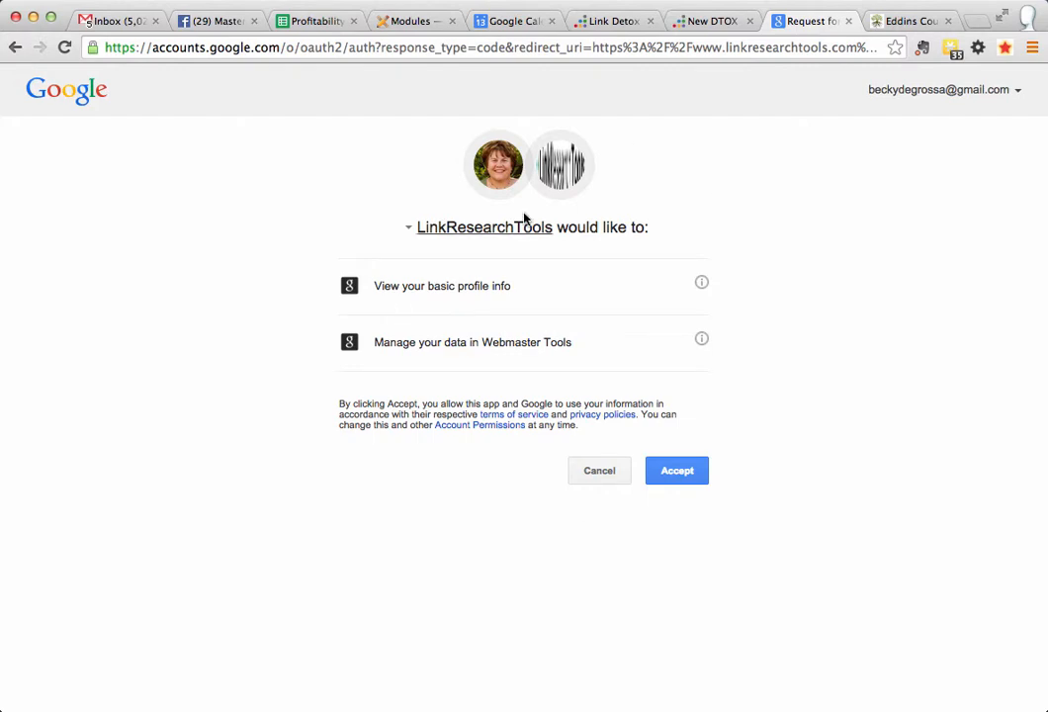
{"action": "left_click", "coordinate": [596, 476]}
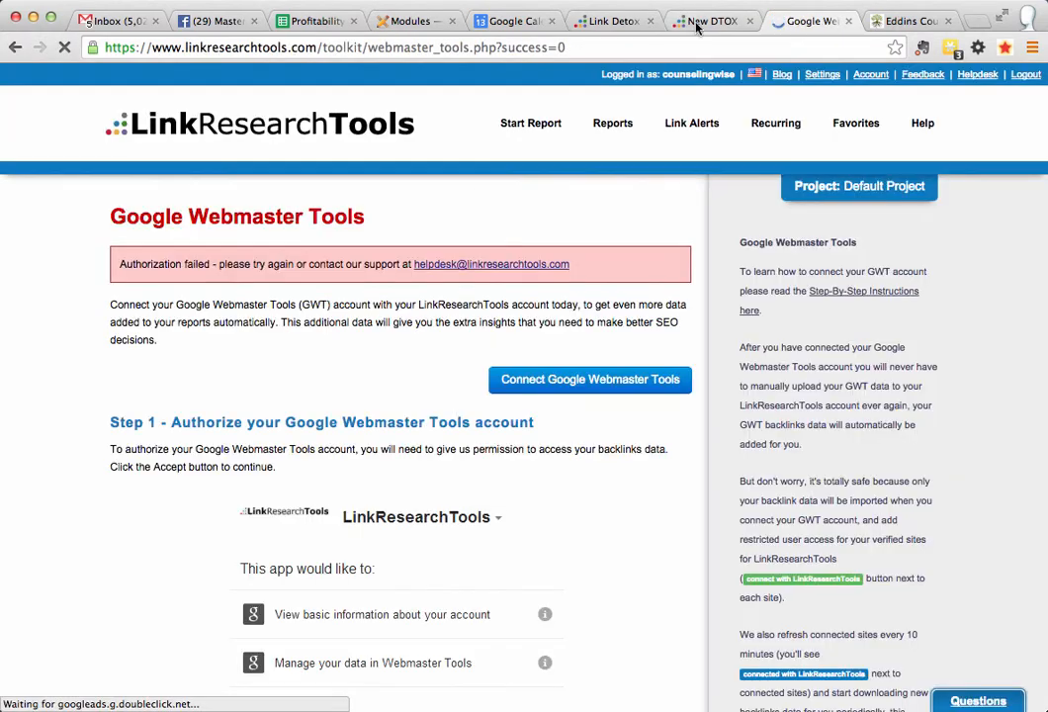
{"action": "left_click", "coordinate": [710, 21]}
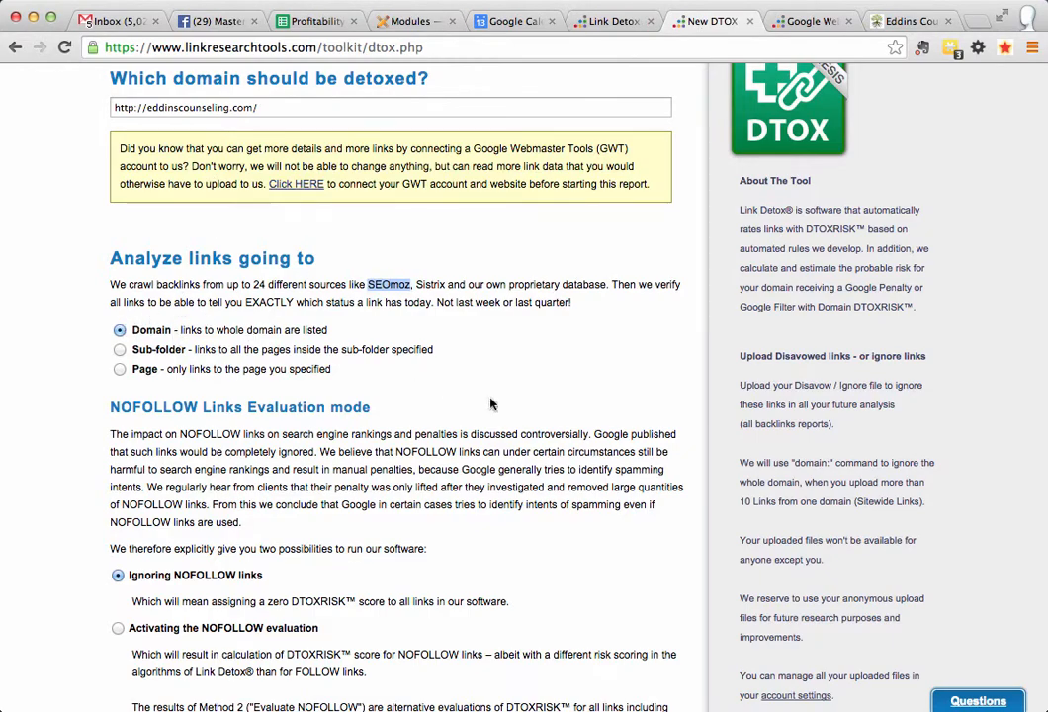
Step: Set the NOFOLLOW links evaluation mode to Activating the NOFOLLOW evaluation
{"action": "scroll", "coordinate": [489, 397], "scroll_direction": "down", "scroll_amount": 5}
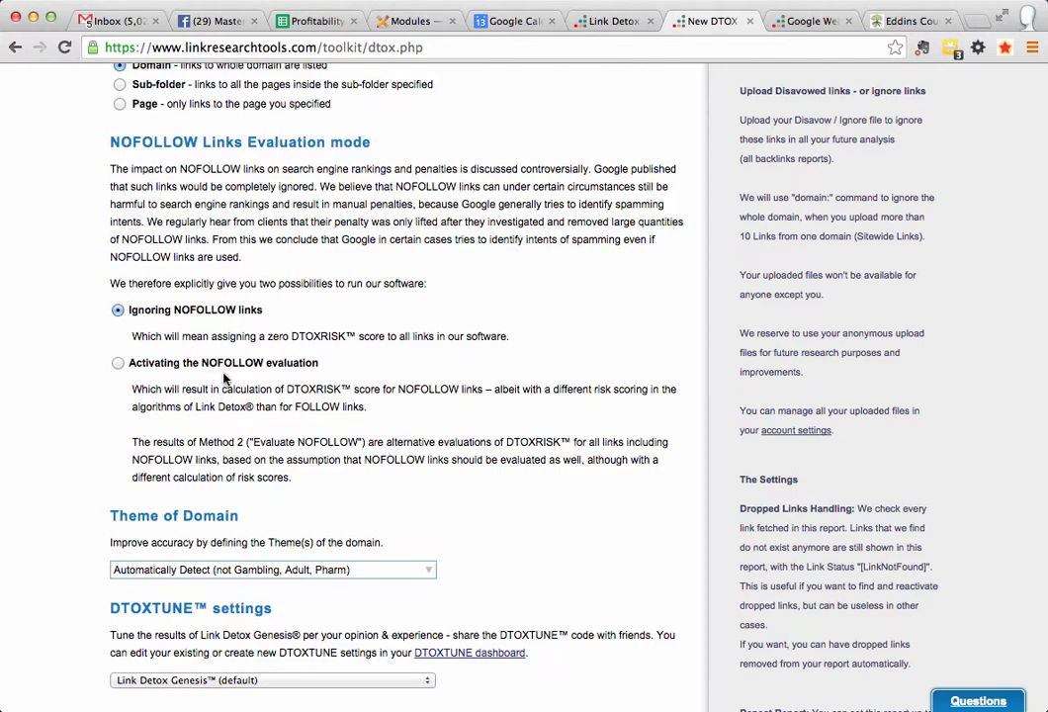
{"action": "left_click", "coordinate": [120, 366]}
Step: Examine the Theme of Domain, DTOXTUNE, manual spam action and DTOX mode settings of the report form
{"action": "scroll", "coordinate": [438, 373], "scroll_direction": "down", "scroll_amount": 3}
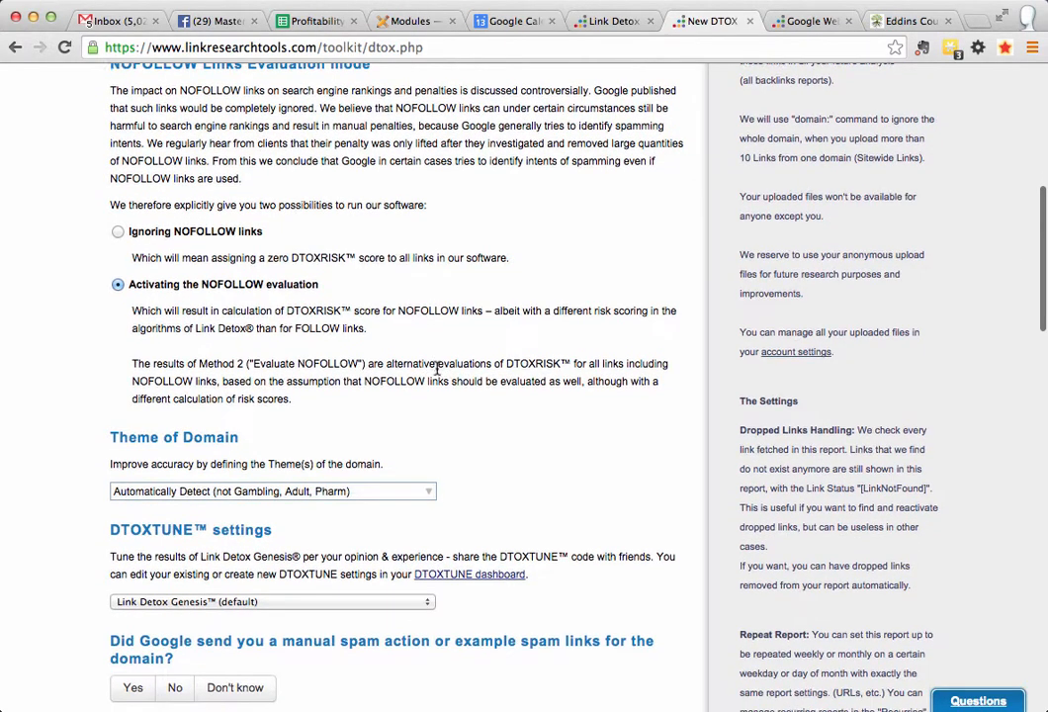
{"action": "scroll", "coordinate": [438, 368], "scroll_direction": "down", "scroll_amount": 2}
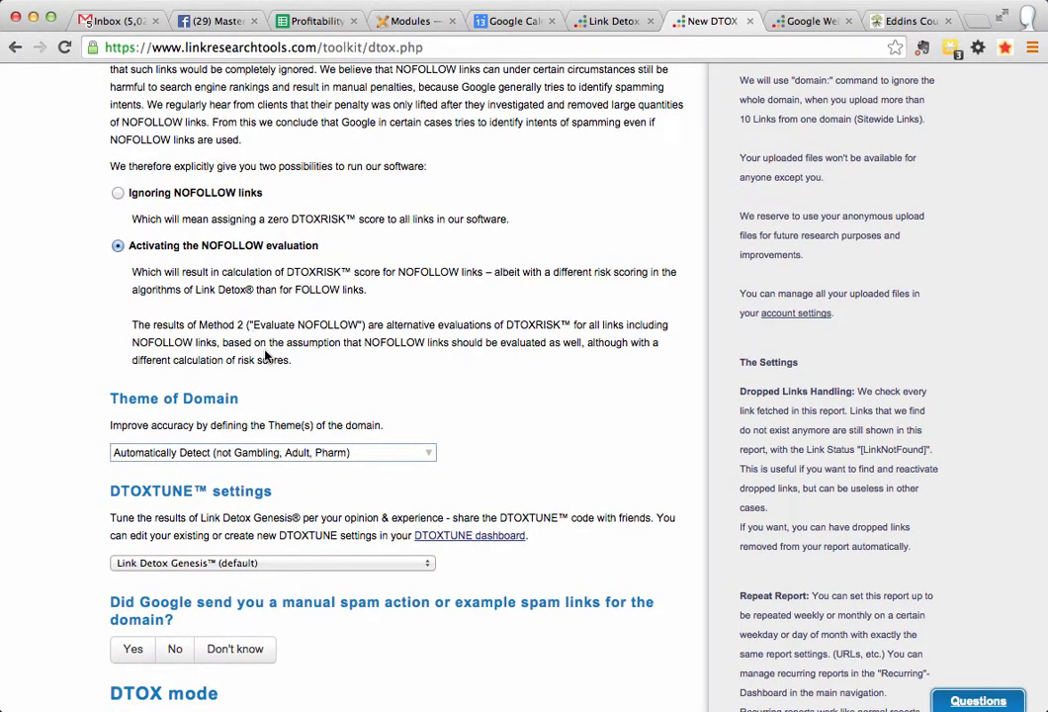
{"action": "scroll", "coordinate": [249, 372], "scroll_direction": "down", "scroll_amount": 1}
{"action": "scroll", "coordinate": [249, 371], "scroll_direction": "down", "scroll_amount": 5}
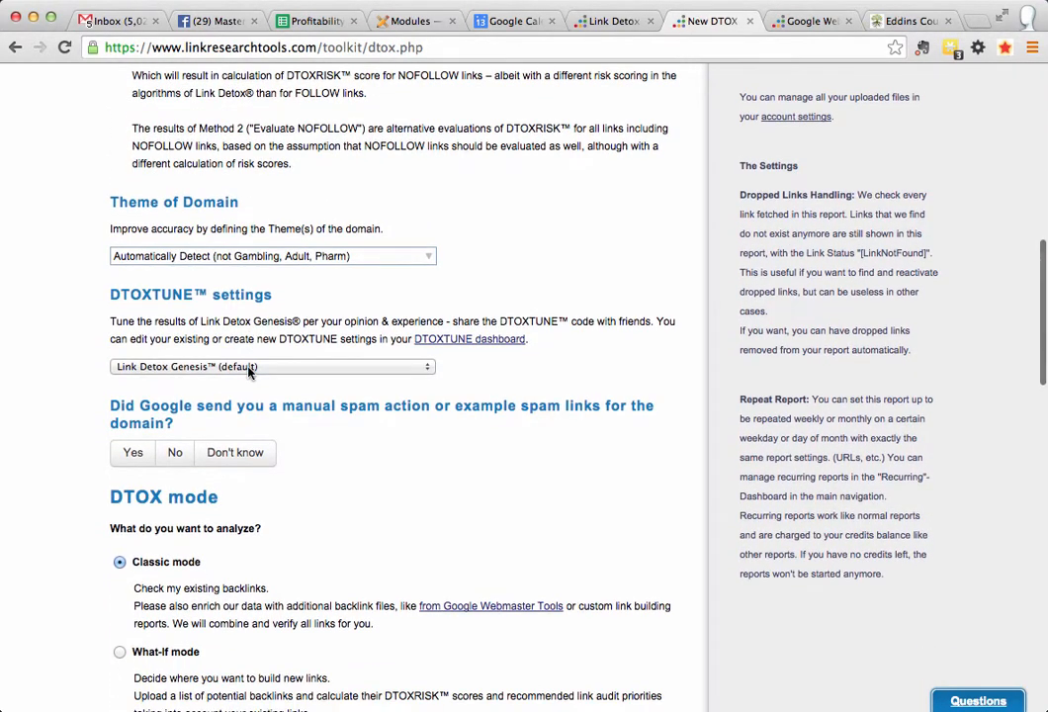
{"action": "scroll", "coordinate": [249, 372], "scroll_direction": "down", "scroll_amount": 1}
{"action": "left_click", "coordinate": [196, 217]}
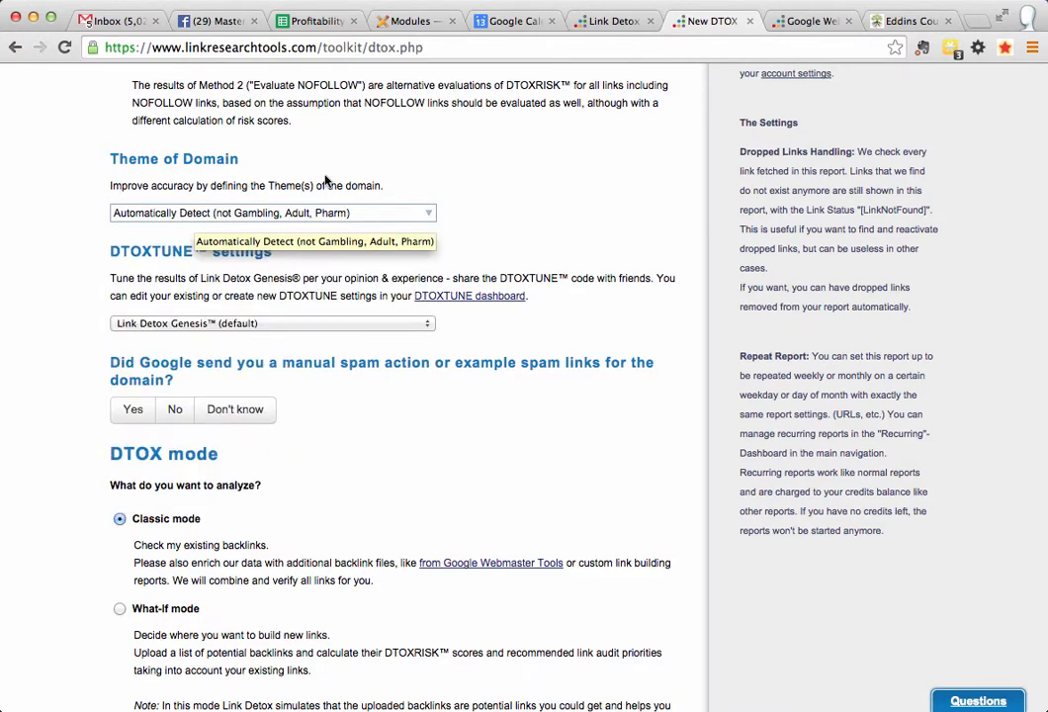
{"action": "left_click", "coordinate": [590, 213]}
{"action": "scroll", "coordinate": [647, 469], "scroll_direction": "down", "scroll_amount": 1}
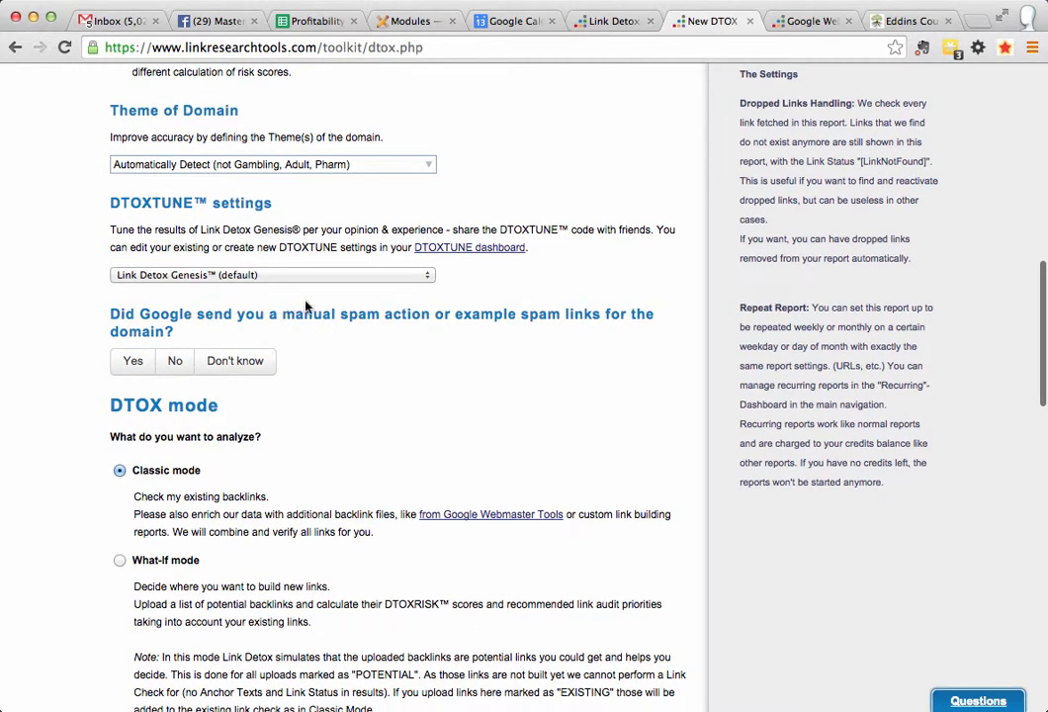
{"action": "scroll", "coordinate": [510, 412], "scroll_direction": "down", "scroll_amount": 3}
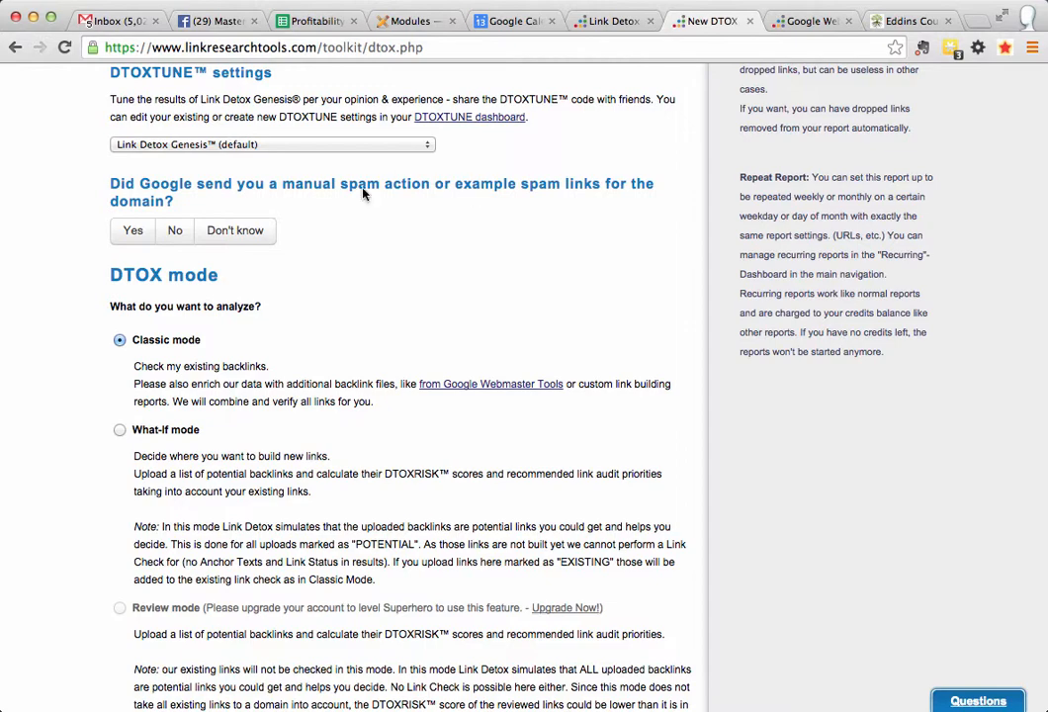
Step: Answer Don't know to the question about a Google manual spam action or example spam links for the domain
{"action": "left_click", "coordinate": [174, 231]}
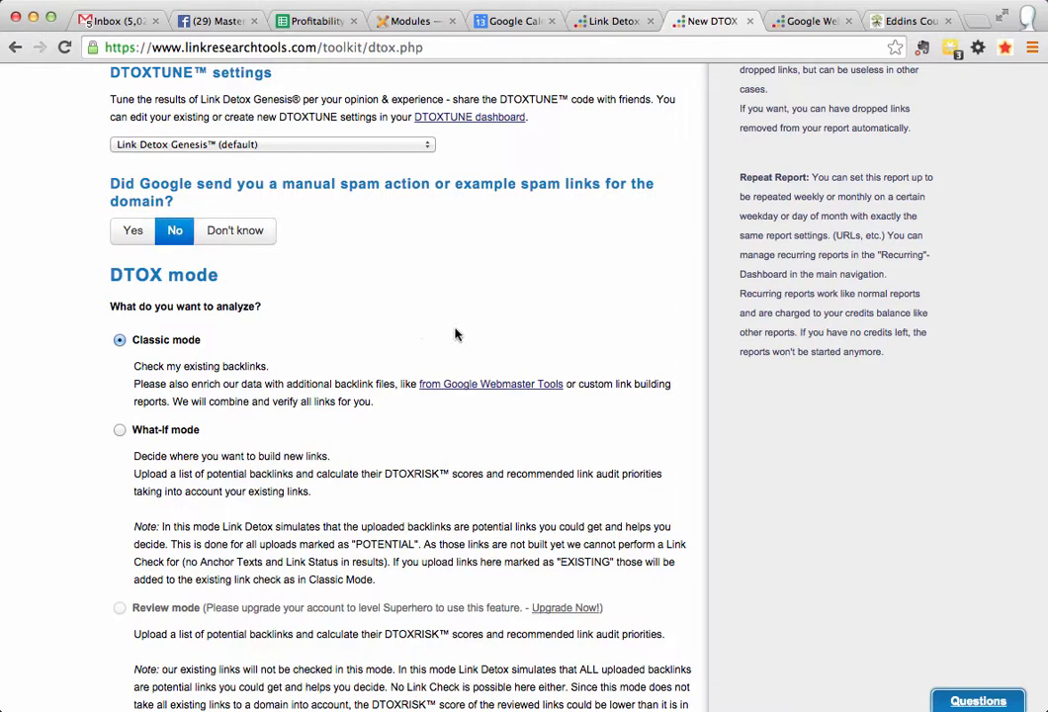
{"action": "left_click", "coordinate": [229, 230]}
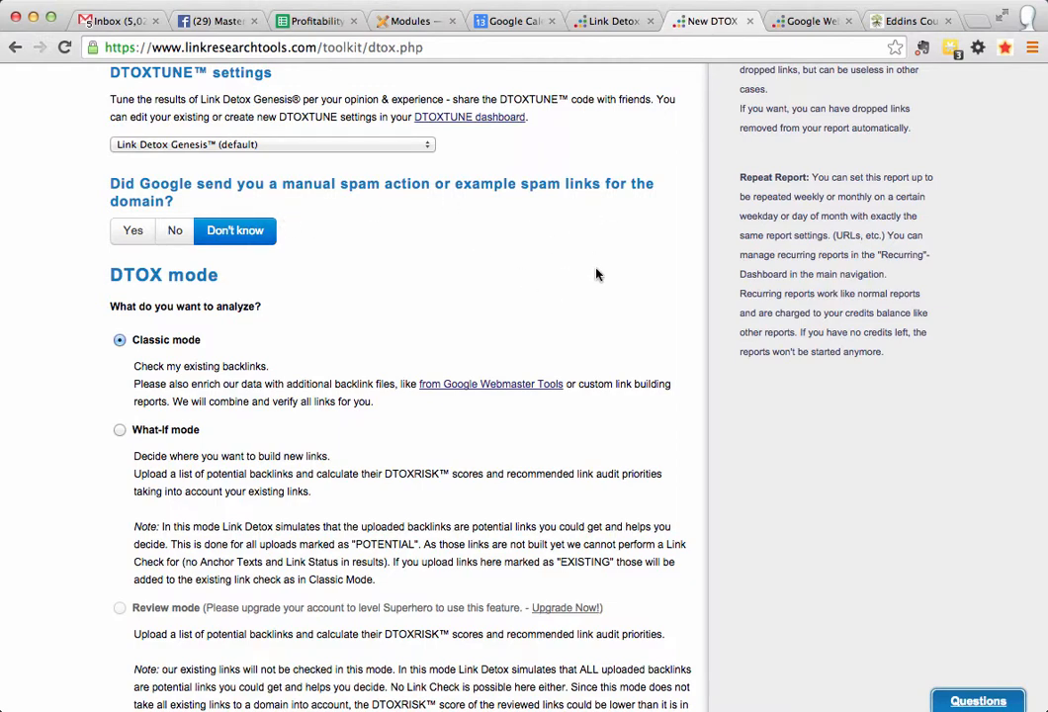
Step: Review the DTOX modes and highlight the supported backlink sources, opening the own-backlinks file chooser and cancelling without a file
{"action": "scroll", "coordinate": [596, 275], "scroll_direction": "down", "scroll_amount": 2}
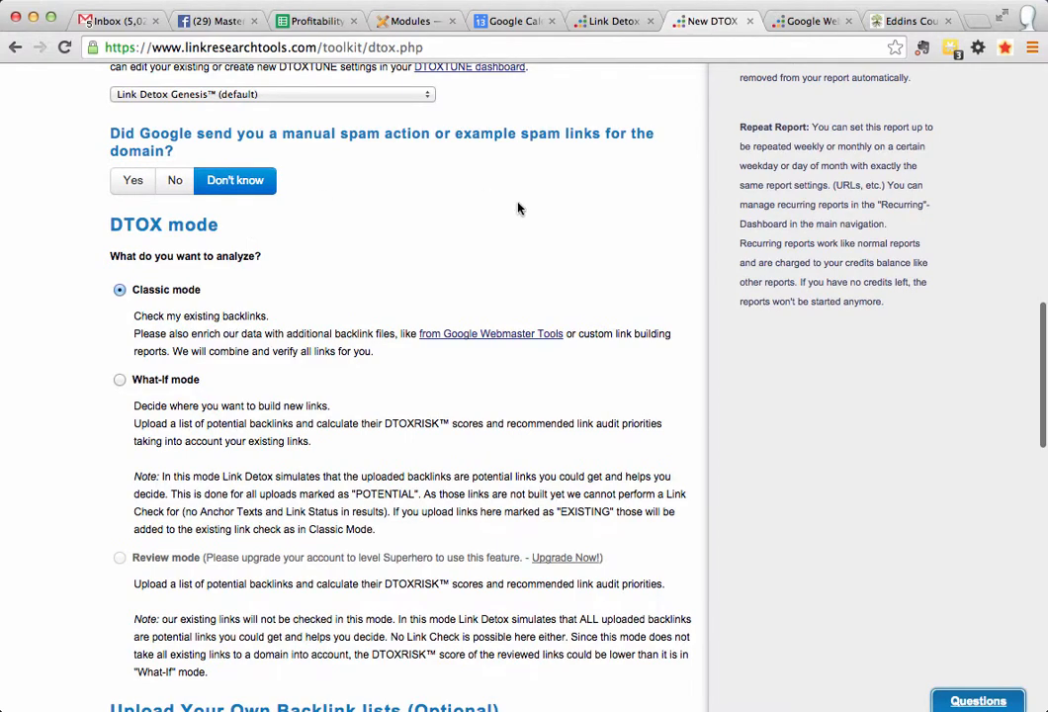
{"action": "scroll", "coordinate": [518, 207], "scroll_direction": "down", "scroll_amount": 3}
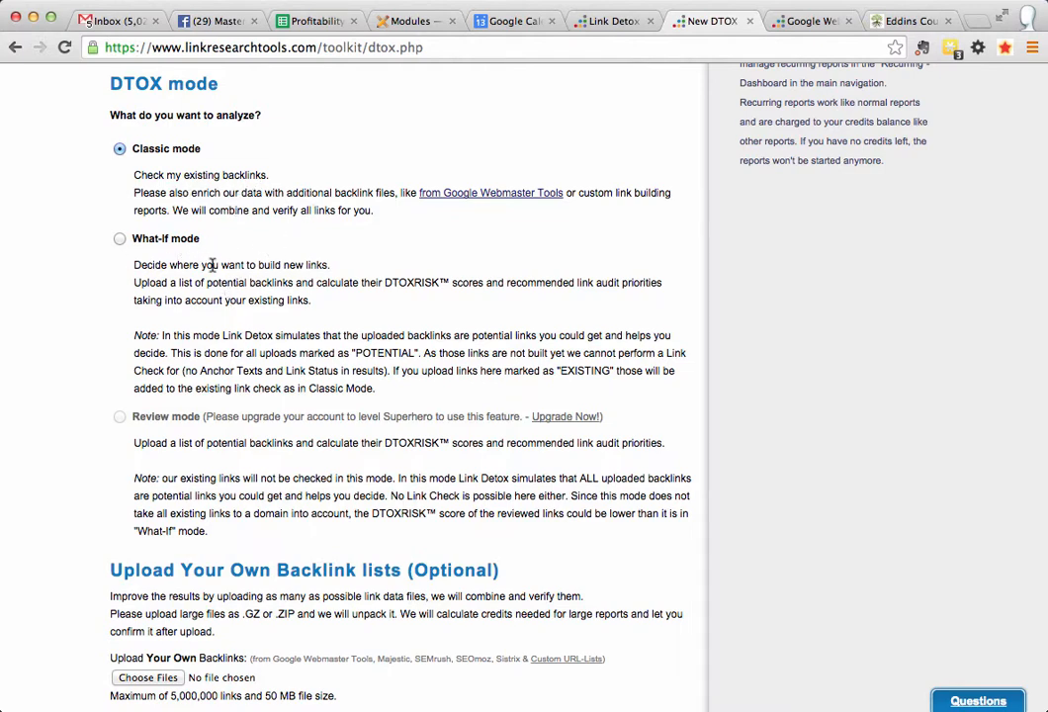
{"action": "scroll", "coordinate": [550, 303], "scroll_direction": "down", "scroll_amount": 4}
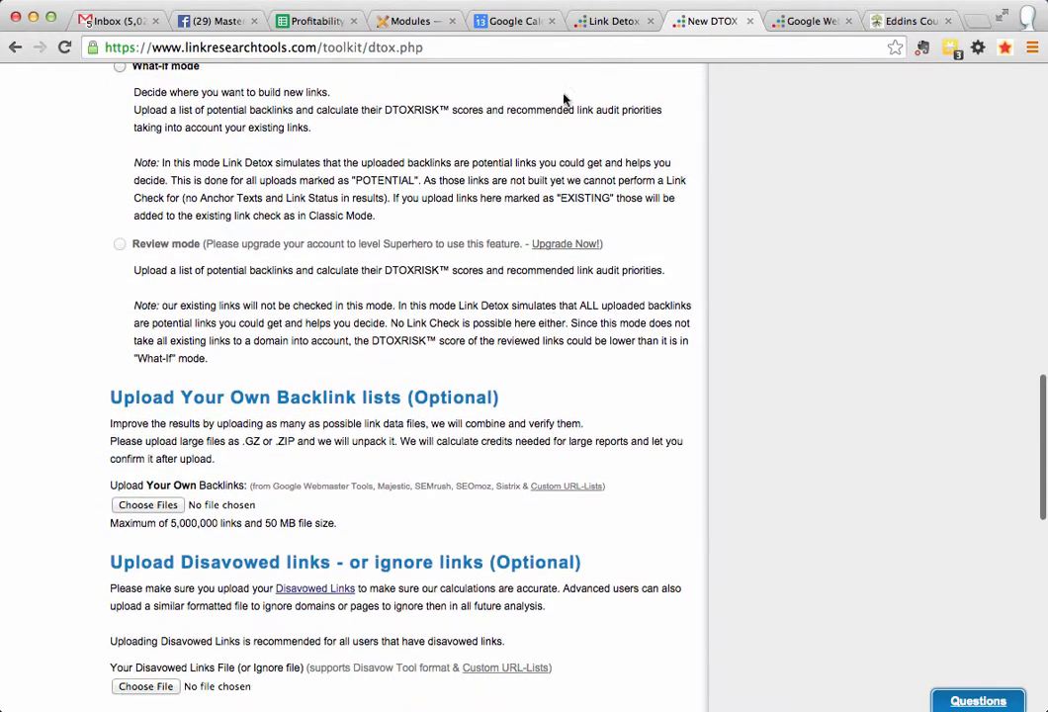
{"action": "scroll", "coordinate": [588, 176], "scroll_direction": "down", "scroll_amount": 4}
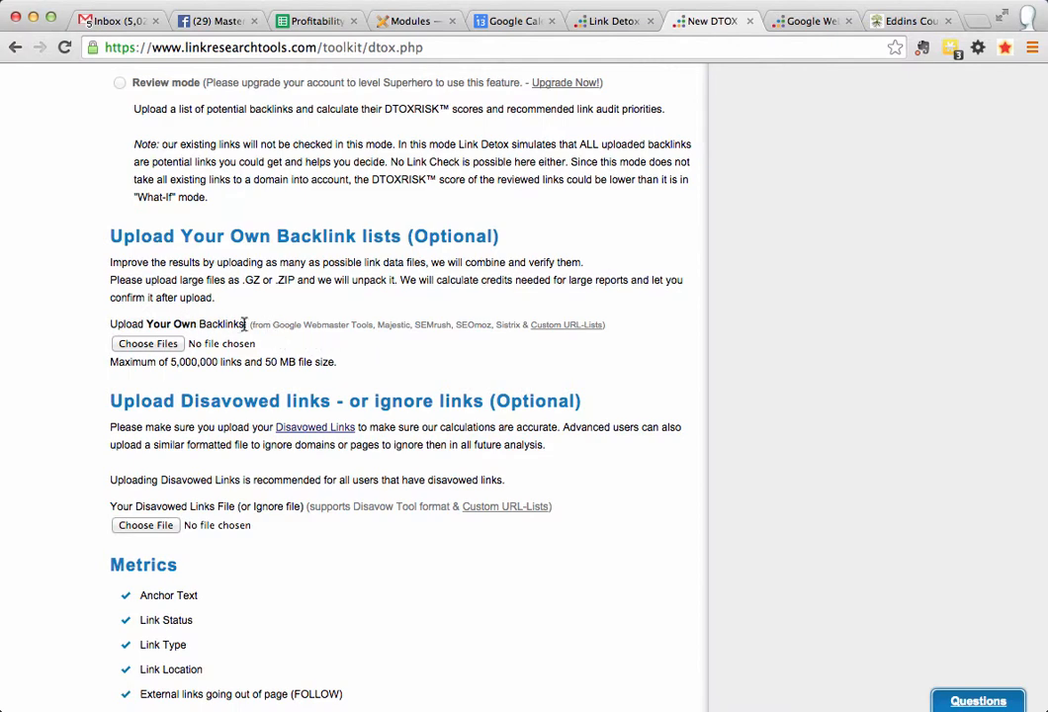
{"action": "left_click_drag", "start_coordinate": [273, 326], "coordinate": [491, 330]}
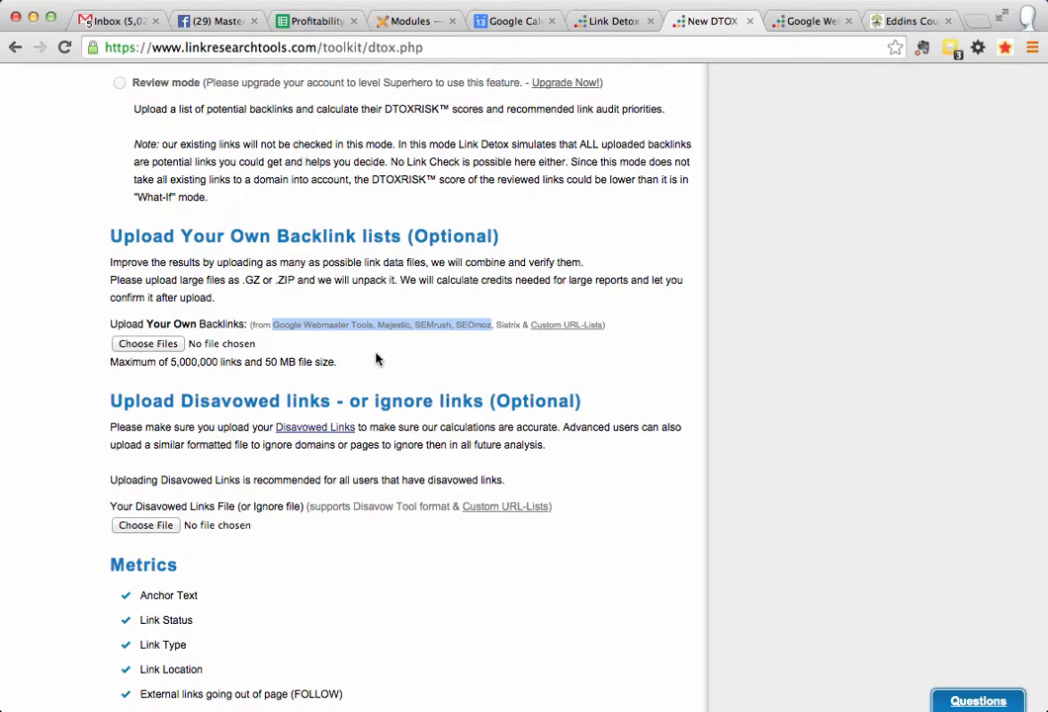
{"action": "left_click", "coordinate": [148, 345]}
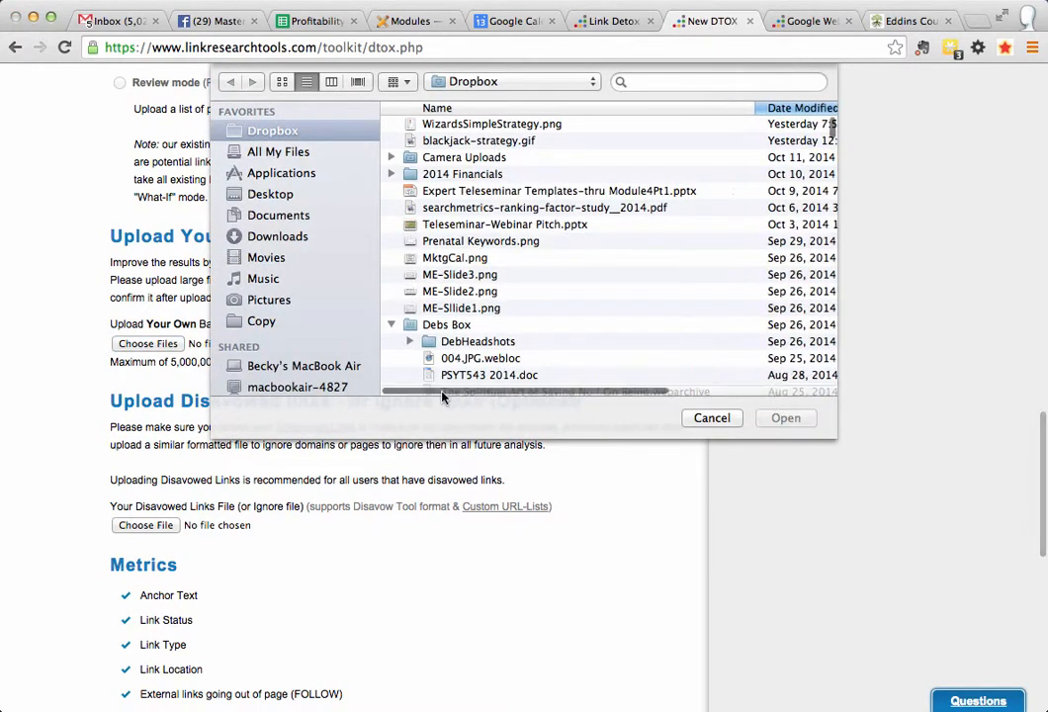
{"action": "left_click", "coordinate": [721, 423]}
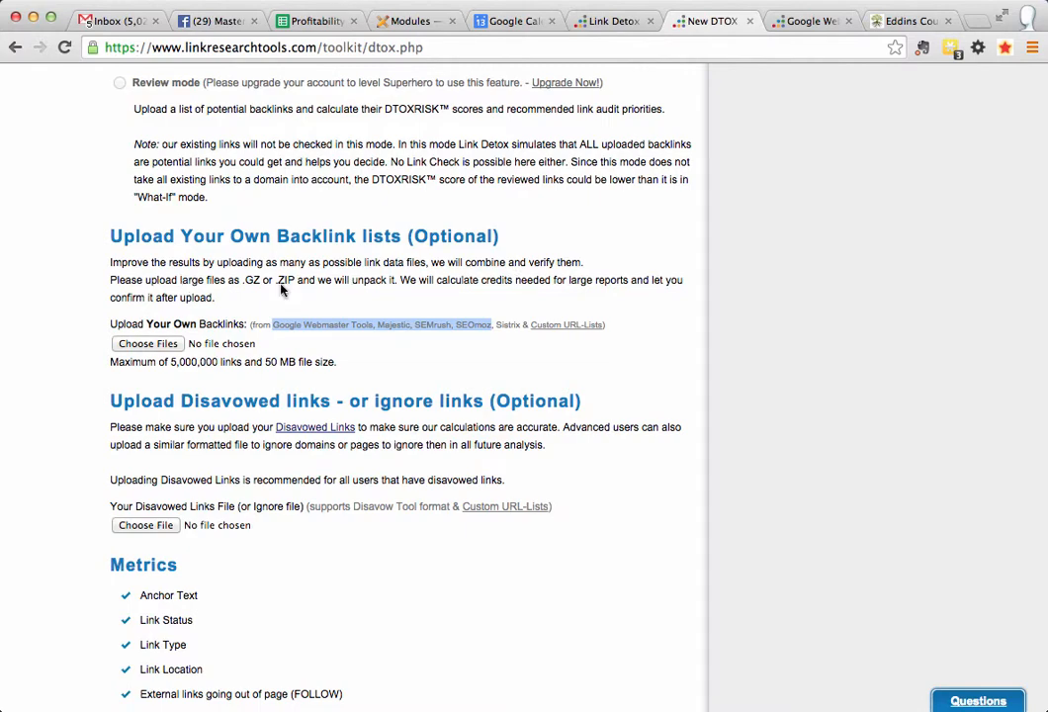
Step: Start the Link Detox report for the site without uploading a disavowed links file
{"action": "scroll", "coordinate": [425, 395], "scroll_direction": "down", "scroll_amount": 4}
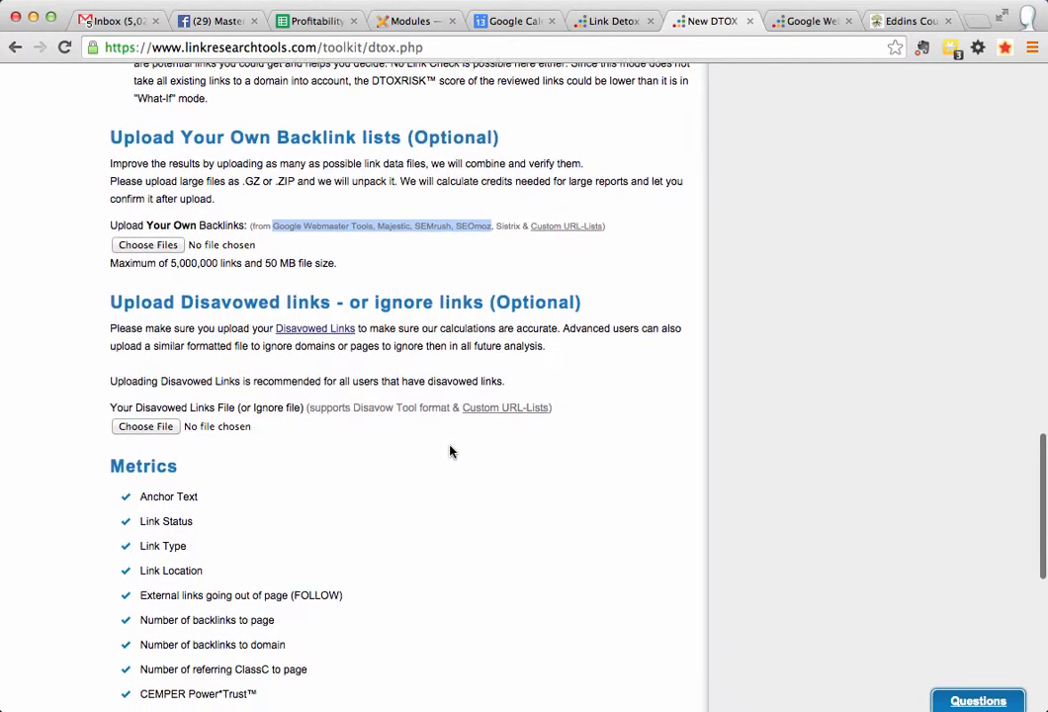
{"action": "scroll", "coordinate": [450, 451], "scroll_direction": "down", "scroll_amount": 2}
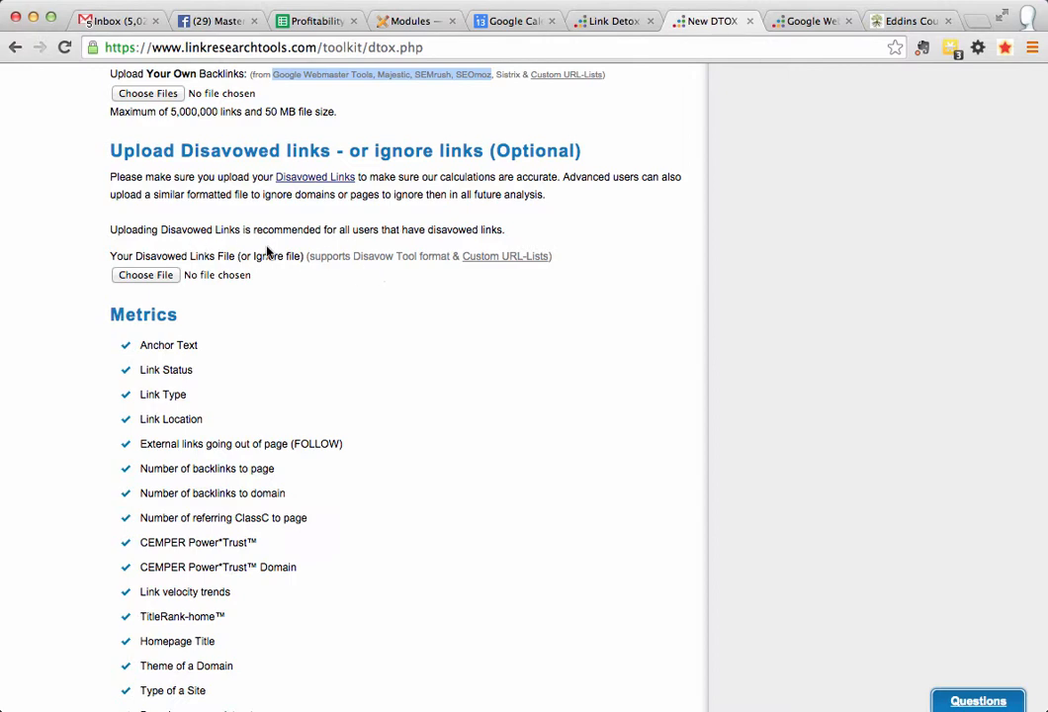
{"action": "scroll", "coordinate": [591, 300], "scroll_direction": "down", "scroll_amount": 1}
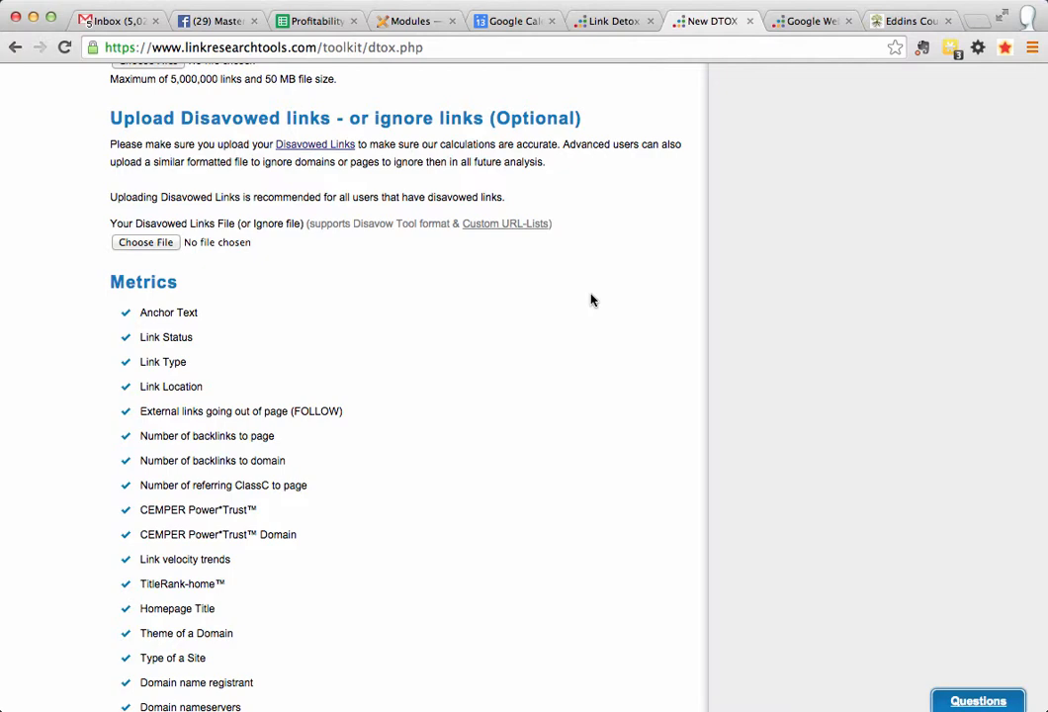
{"action": "scroll", "coordinate": [591, 299], "scroll_direction": "down", "scroll_amount": 4}
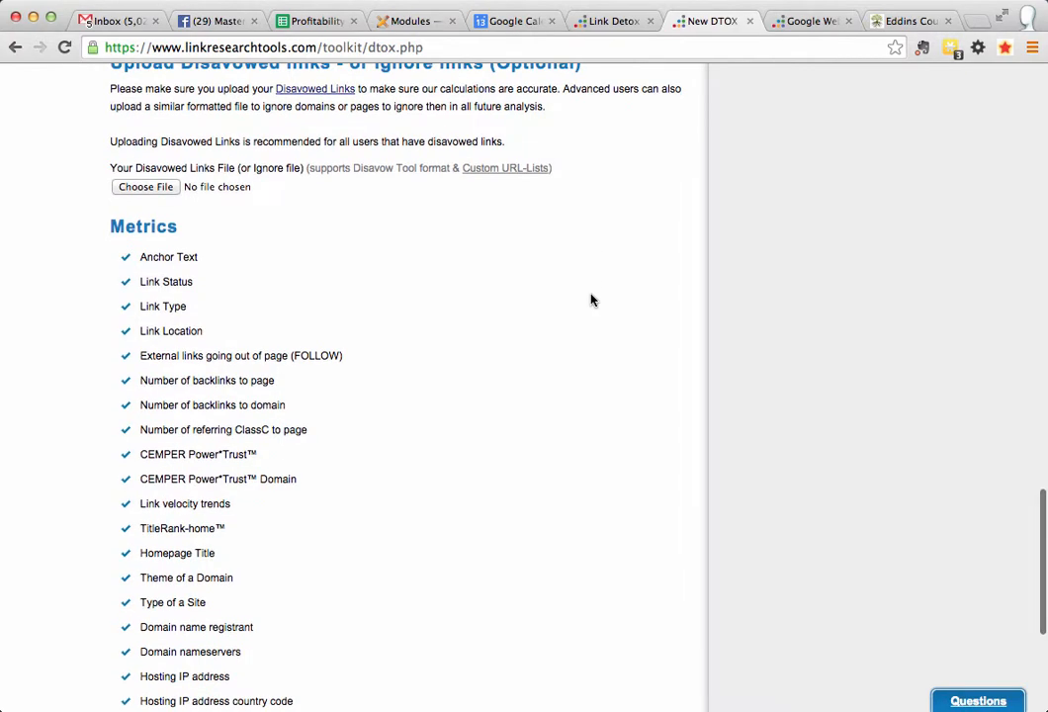
{"action": "scroll", "coordinate": [591, 299], "scroll_direction": "down", "scroll_amount": 6}
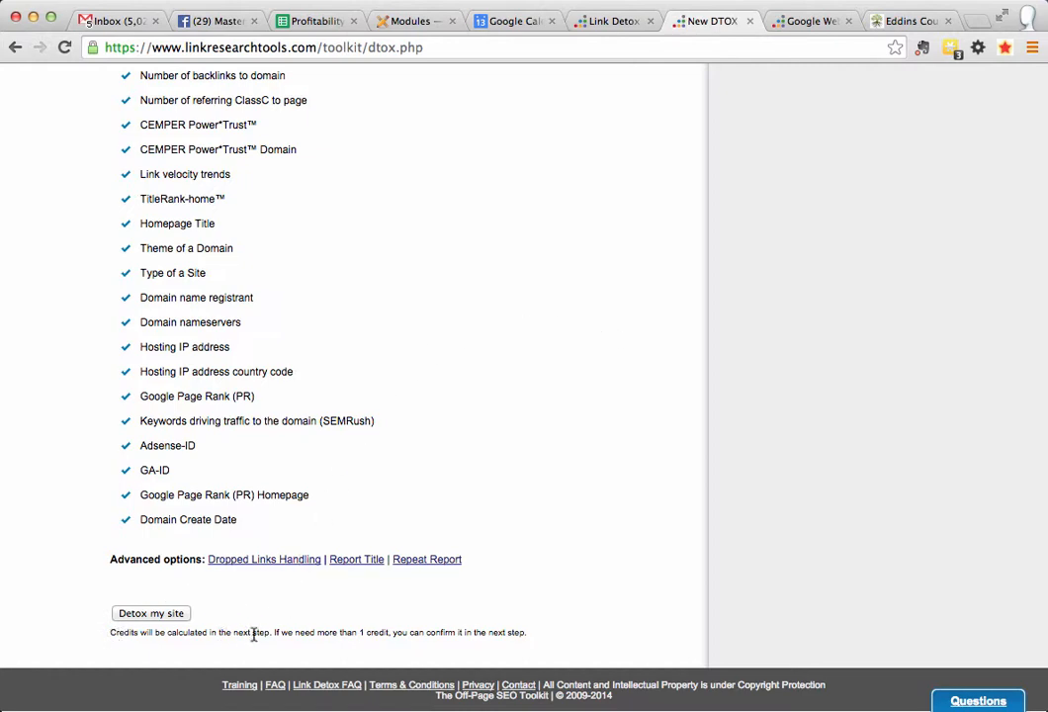
{"action": "left_click", "coordinate": [139, 616]}
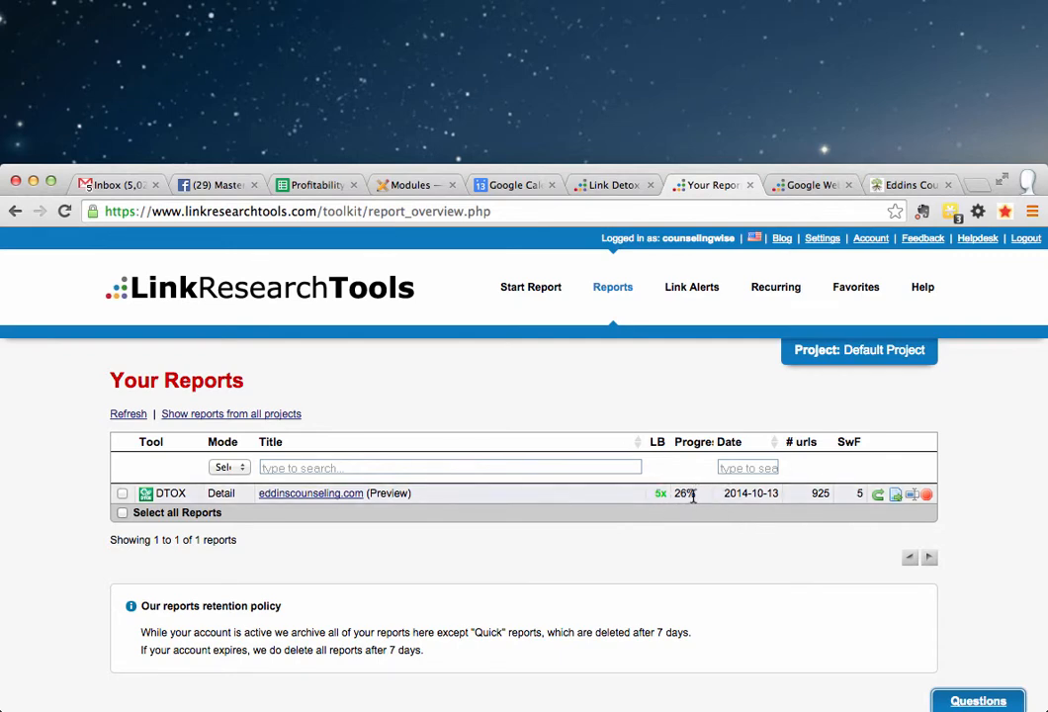
Step: Refresh the reports list until the eddinscounseling.com DTOX report is finished and open that report
{"action": "left_click", "coordinate": [64, 210]}
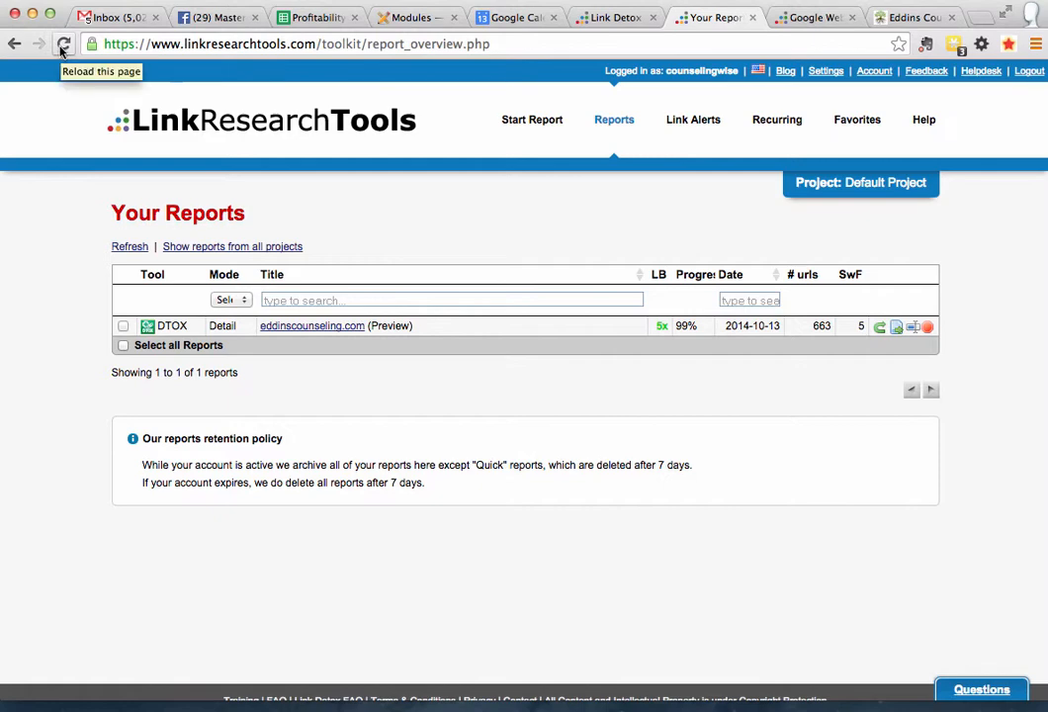
{"action": "left_click", "coordinate": [62, 45]}
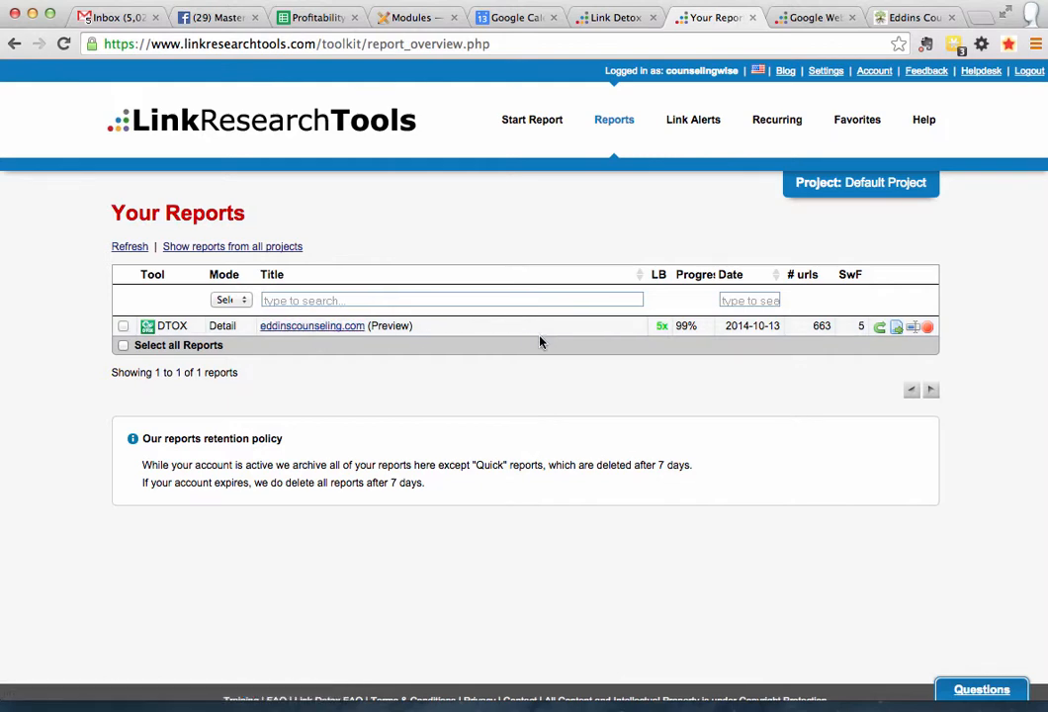
{"action": "left_click", "coordinate": [65, 45]}
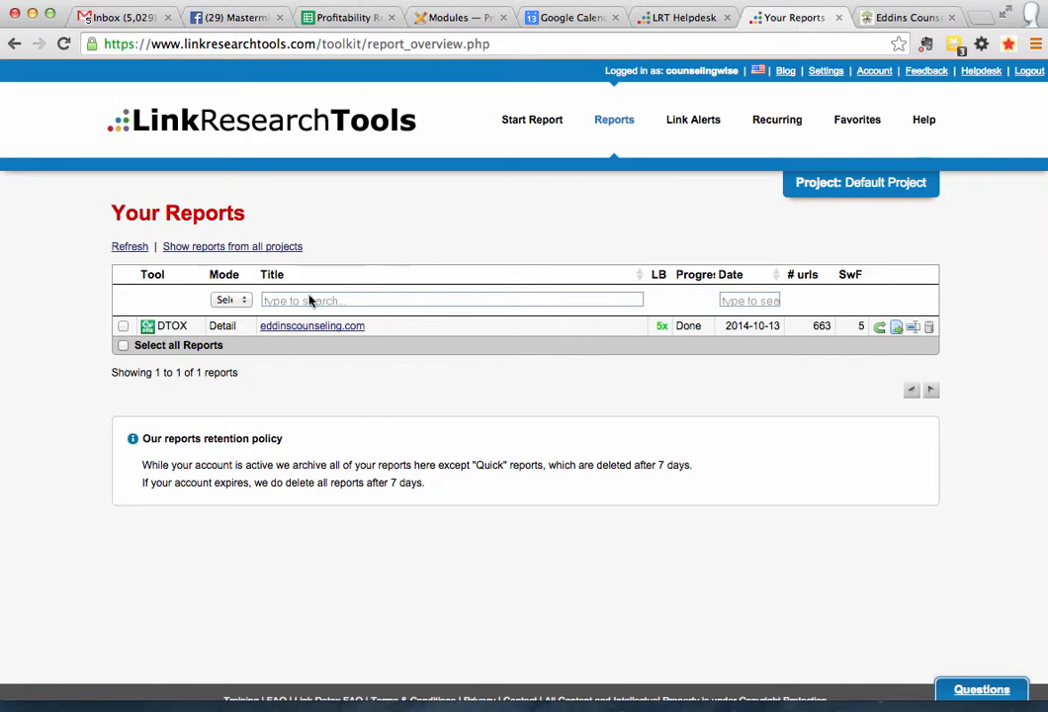
{"action": "left_click", "coordinate": [317, 330]}
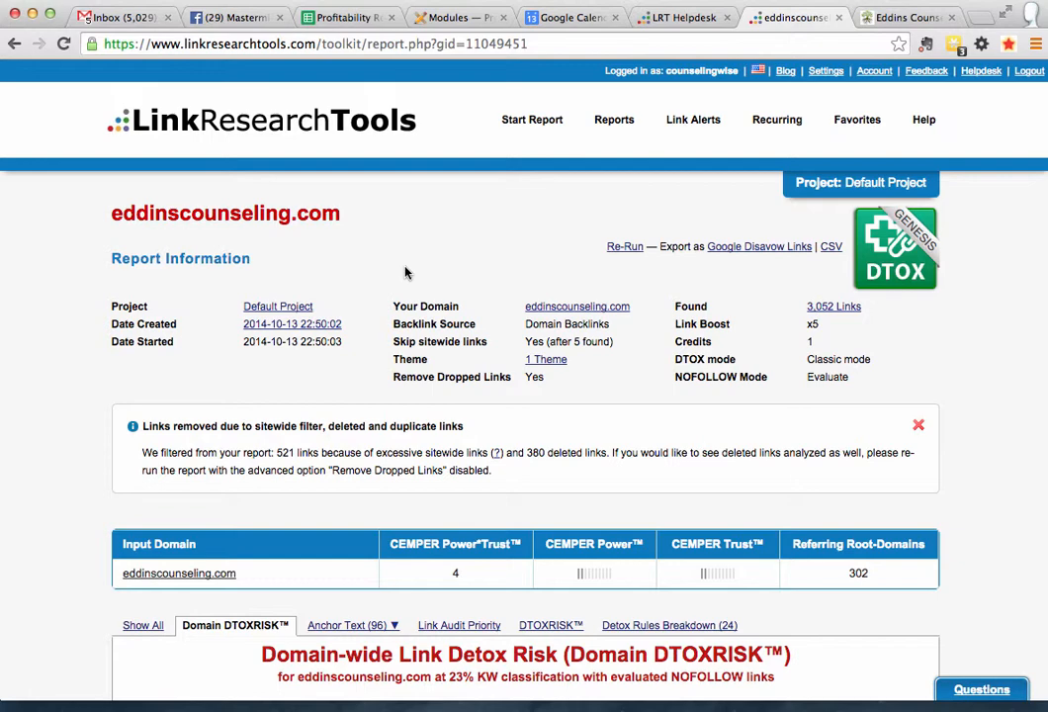
Step: Examine the report's Domain DTOXRISK gauge, its accuracy and disavow notes, and the Link Audit Priority recommendations
{"action": "scroll", "coordinate": [405, 272], "scroll_direction": "down", "scroll_amount": 5}
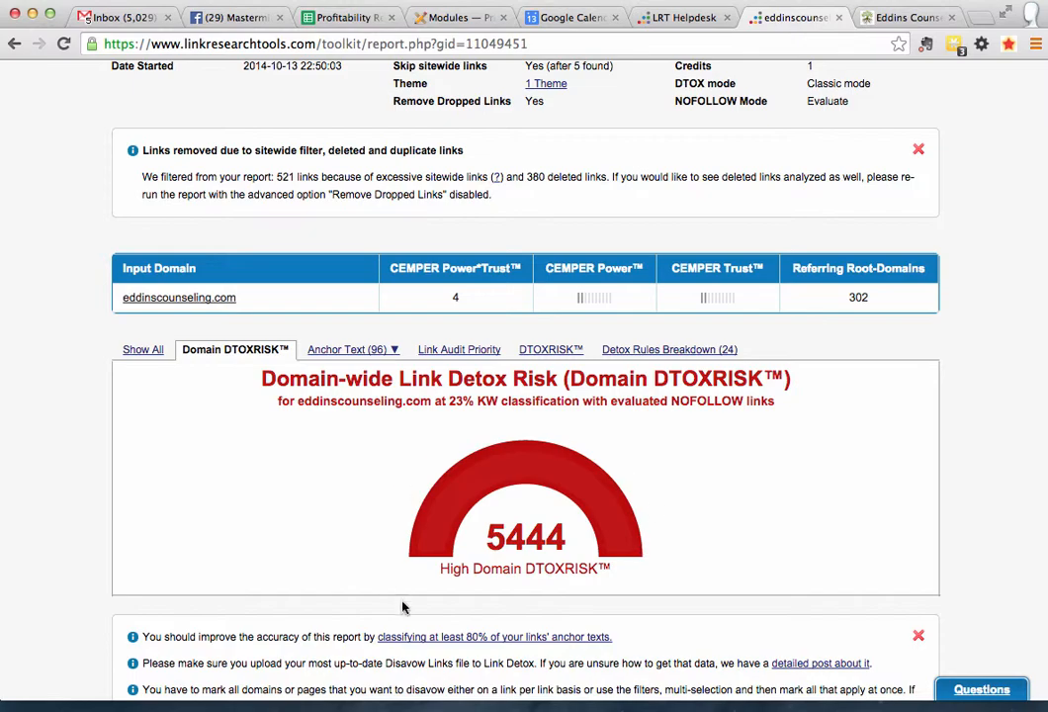
{"action": "scroll", "coordinate": [730, 462], "scroll_direction": "down", "scroll_amount": 2}
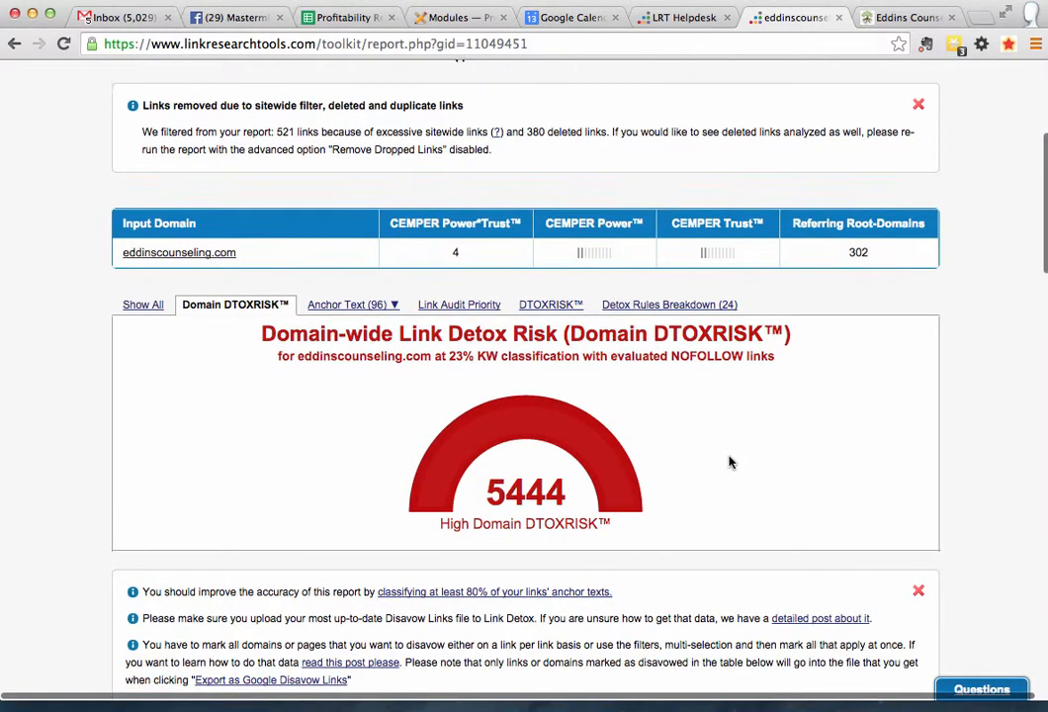
{"action": "scroll", "coordinate": [729, 462], "scroll_direction": "down", "scroll_amount": 4}
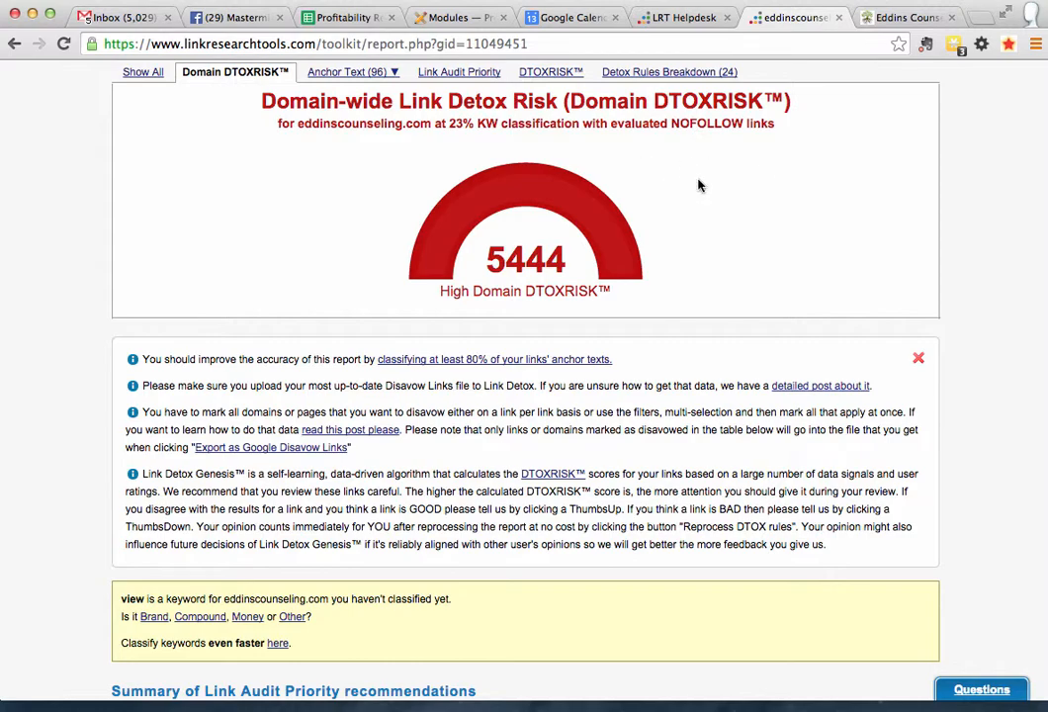
{"action": "scroll", "coordinate": [697, 186], "scroll_direction": "down", "scroll_amount": 3}
{"action": "scroll", "coordinate": [697, 186], "scroll_direction": "down", "scroll_amount": 1}
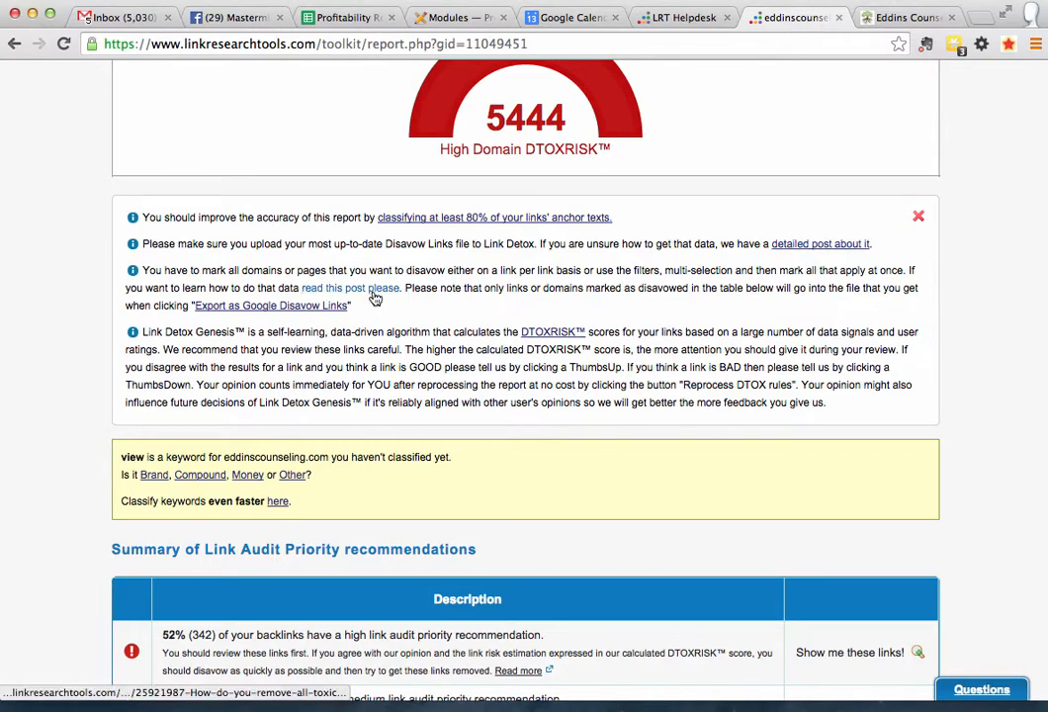
{"action": "scroll", "coordinate": [448, 298], "scroll_direction": "down", "scroll_amount": 1}
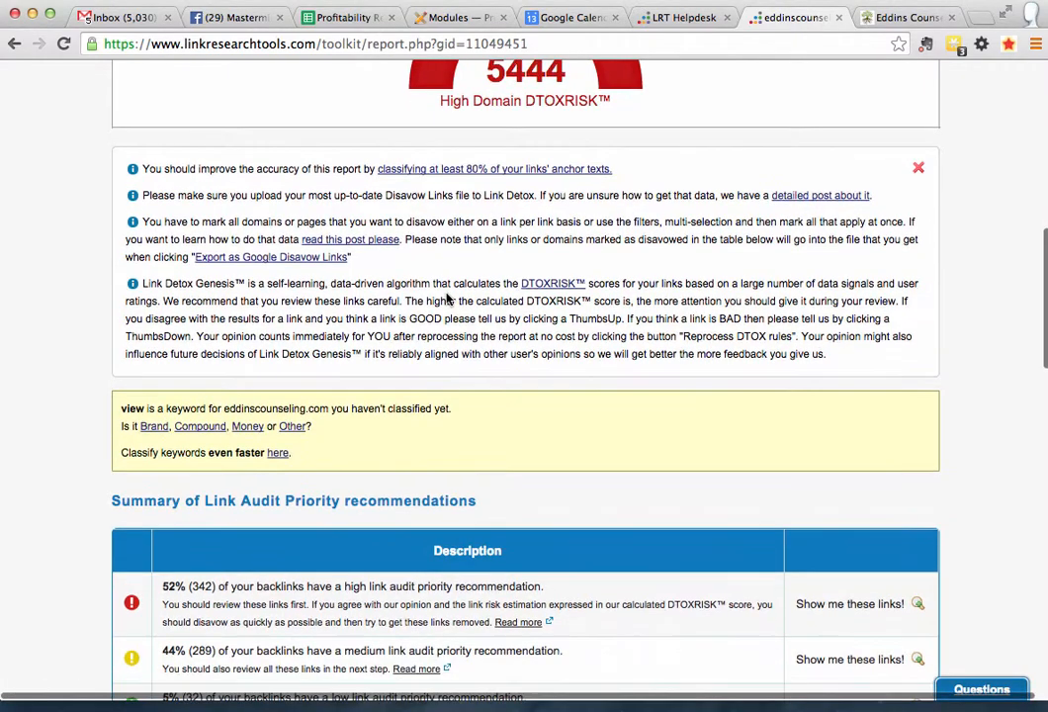
{"action": "scroll", "coordinate": [448, 298], "scroll_direction": "down", "scroll_amount": 3}
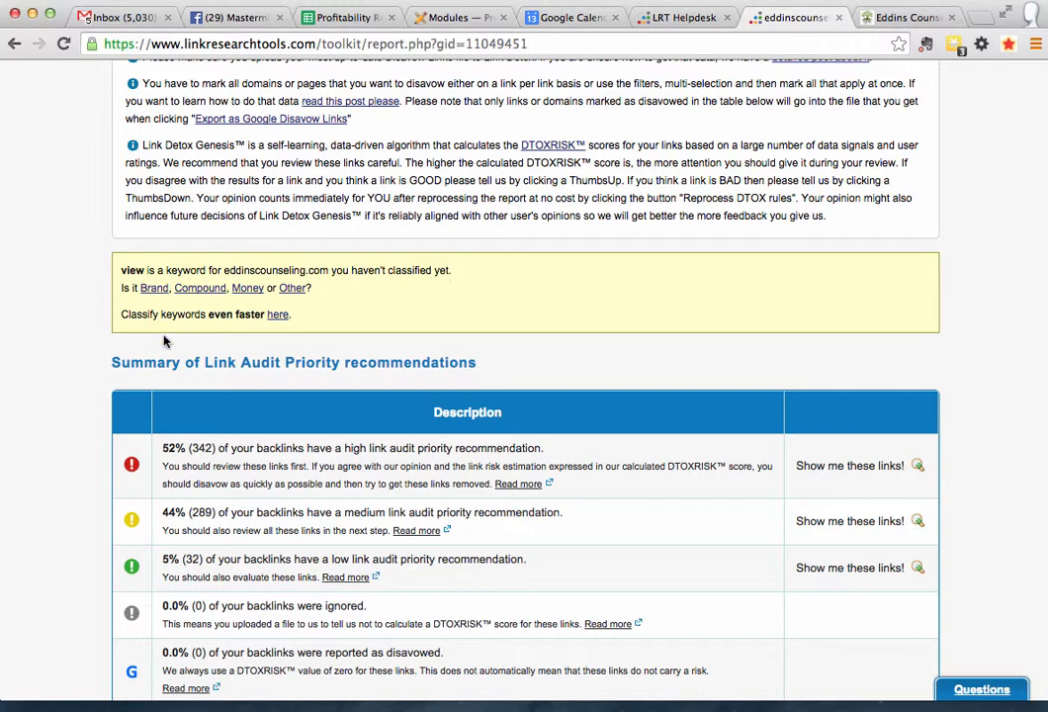
Step: Open the faster keyword classification page of the report and look over its anchor text table
{"action": "left_click", "coordinate": [278, 315]}
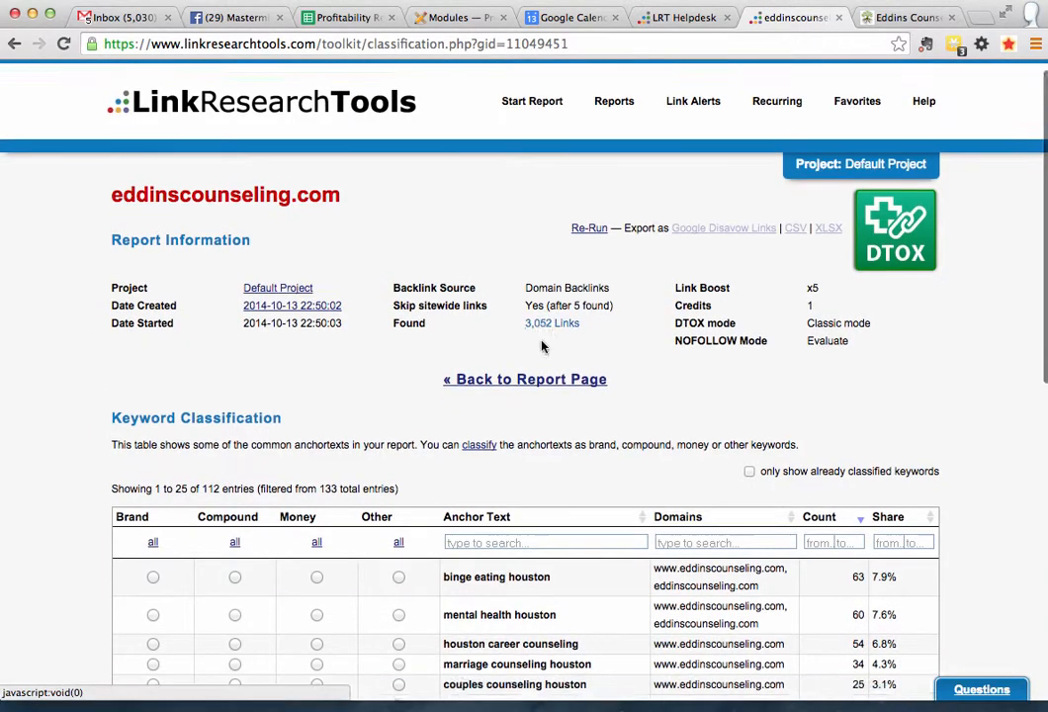
{"action": "scroll", "coordinate": [542, 346], "scroll_direction": "down", "scroll_amount": 3}
{"action": "scroll", "coordinate": [542, 346], "scroll_direction": "down", "scroll_amount": 1}
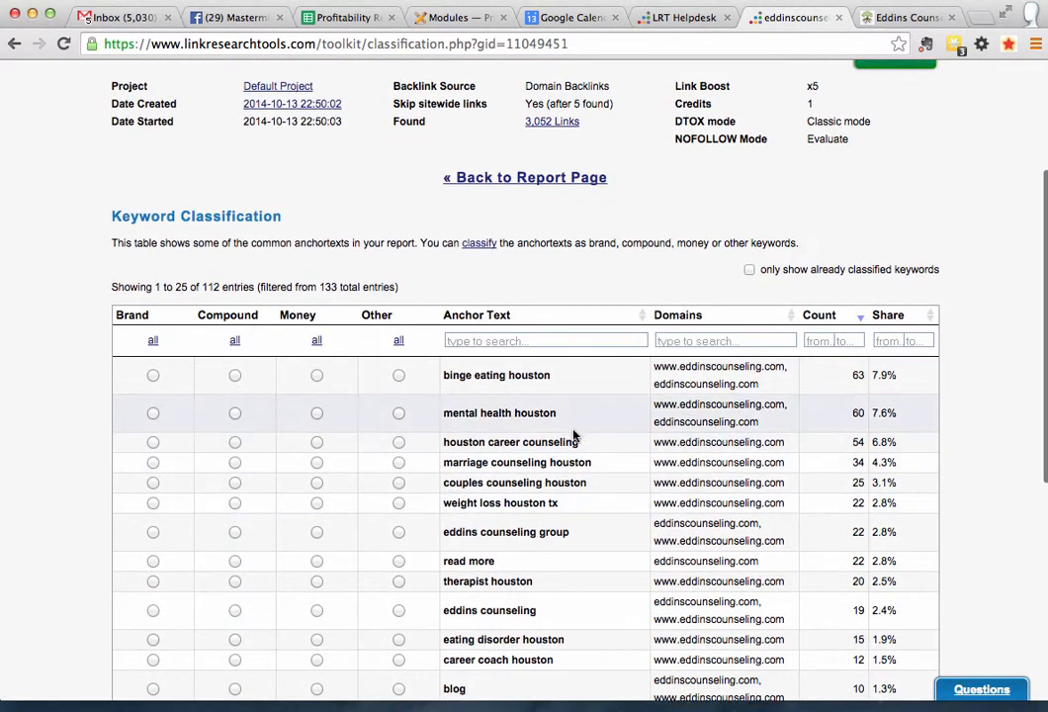
{"action": "scroll", "coordinate": [549, 373], "scroll_direction": "up", "scroll_amount": 2}
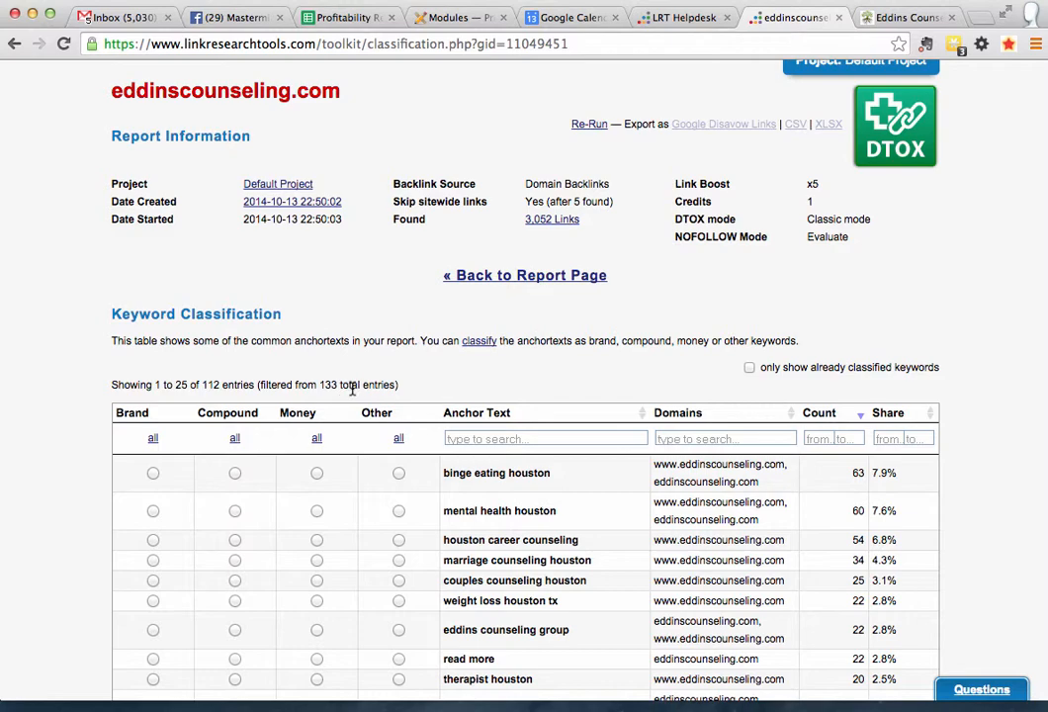
{"action": "scroll", "coordinate": [516, 394], "scroll_direction": "down", "scroll_amount": 3}
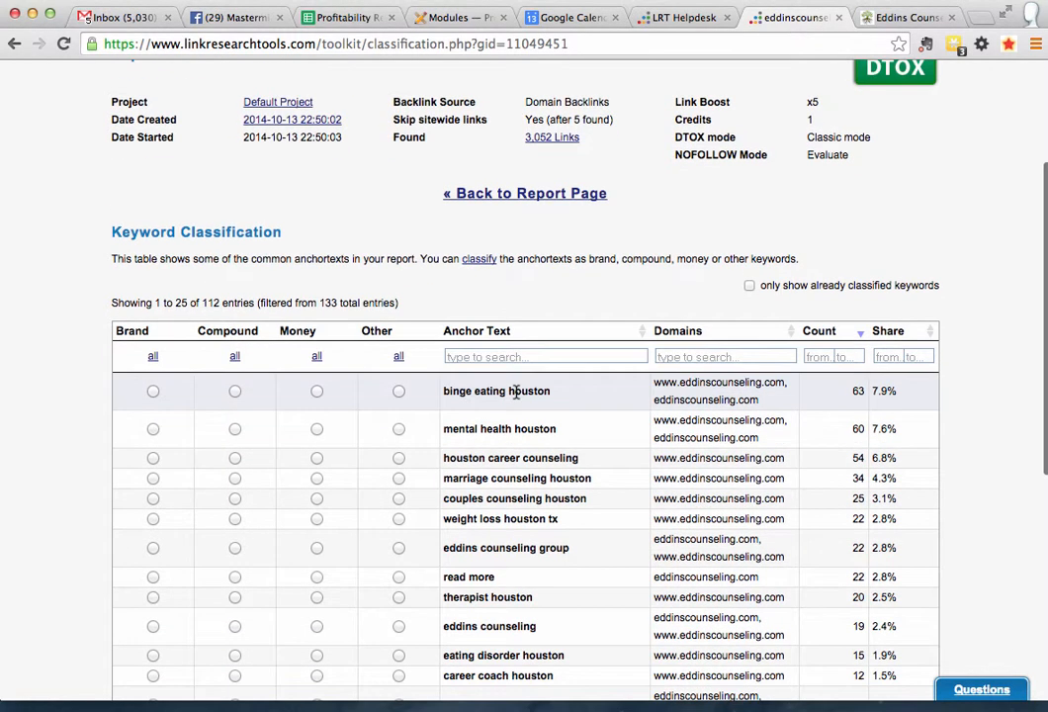
{"action": "scroll", "coordinate": [516, 393], "scroll_direction": "down", "scroll_amount": 1}
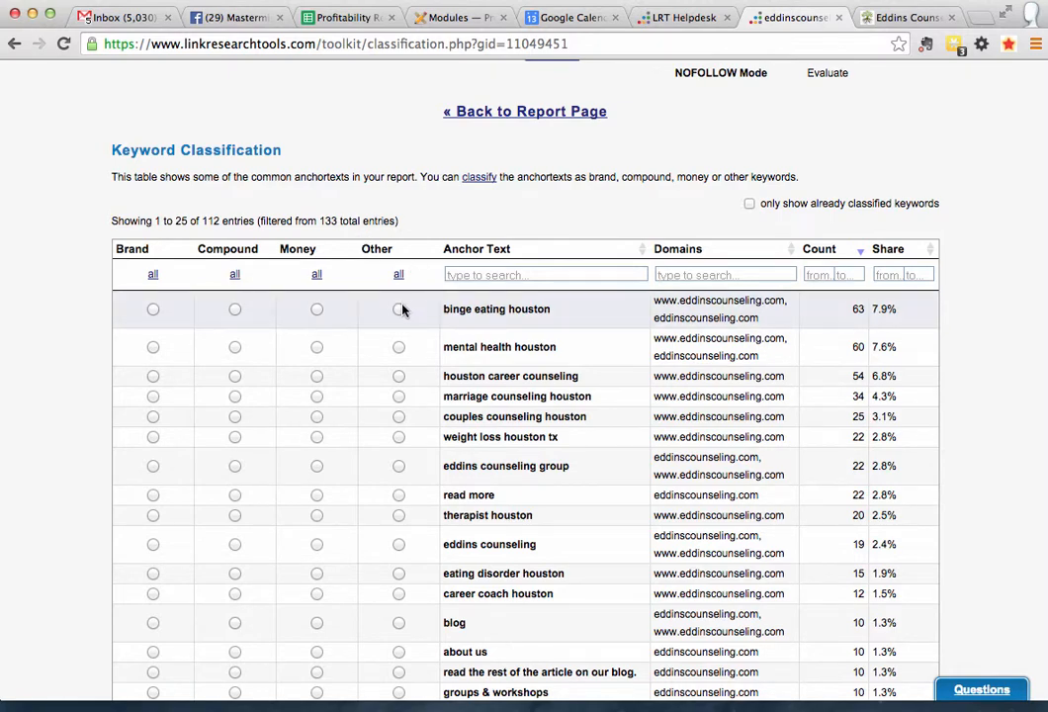
{"action": "scroll", "coordinate": [474, 326], "scroll_direction": "down", "scroll_amount": 2}
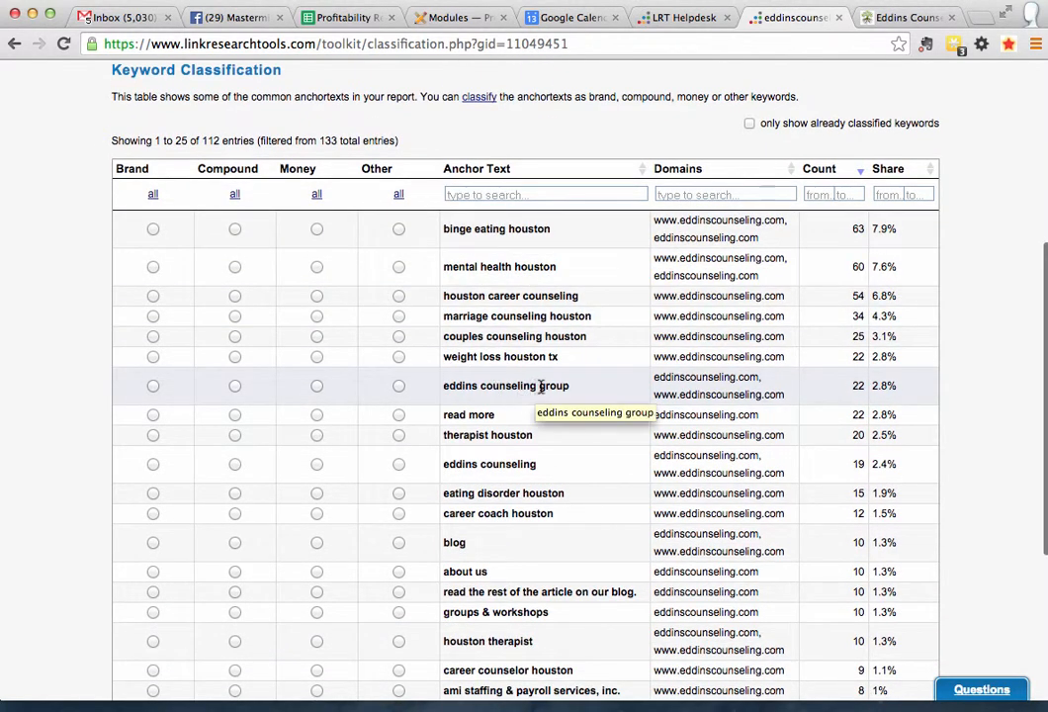
Step: Classify "eddins counseling group" as a Brand keyword for both domains and "read more" as Other
{"action": "left_click", "coordinate": [154, 386]}
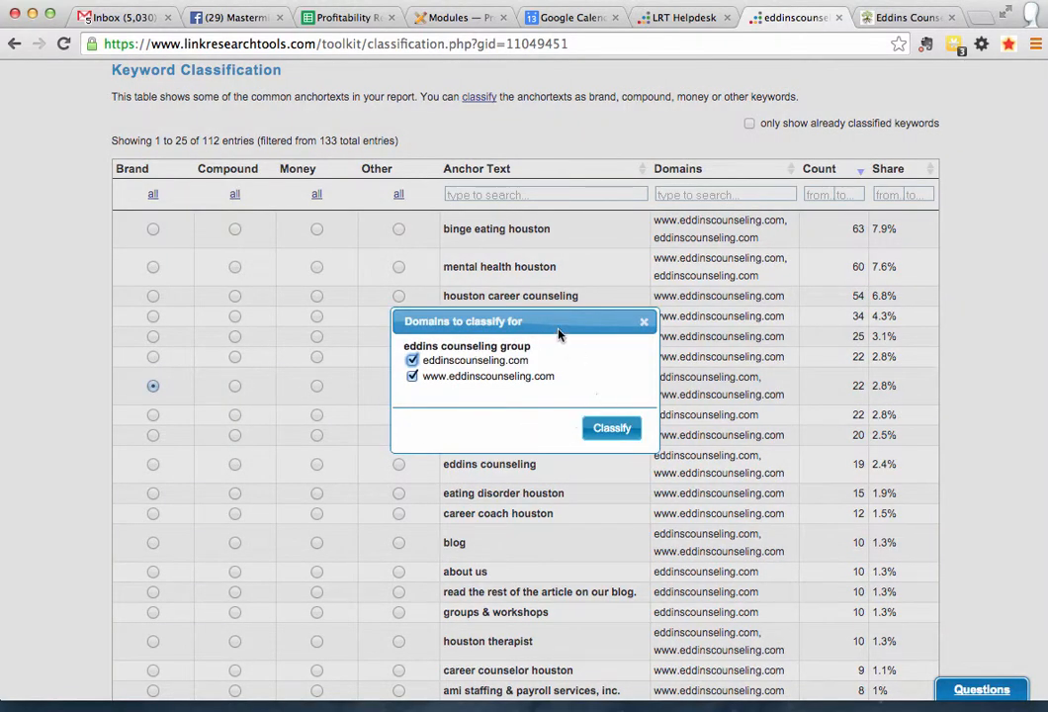
{"action": "left_click", "coordinate": [608, 427]}
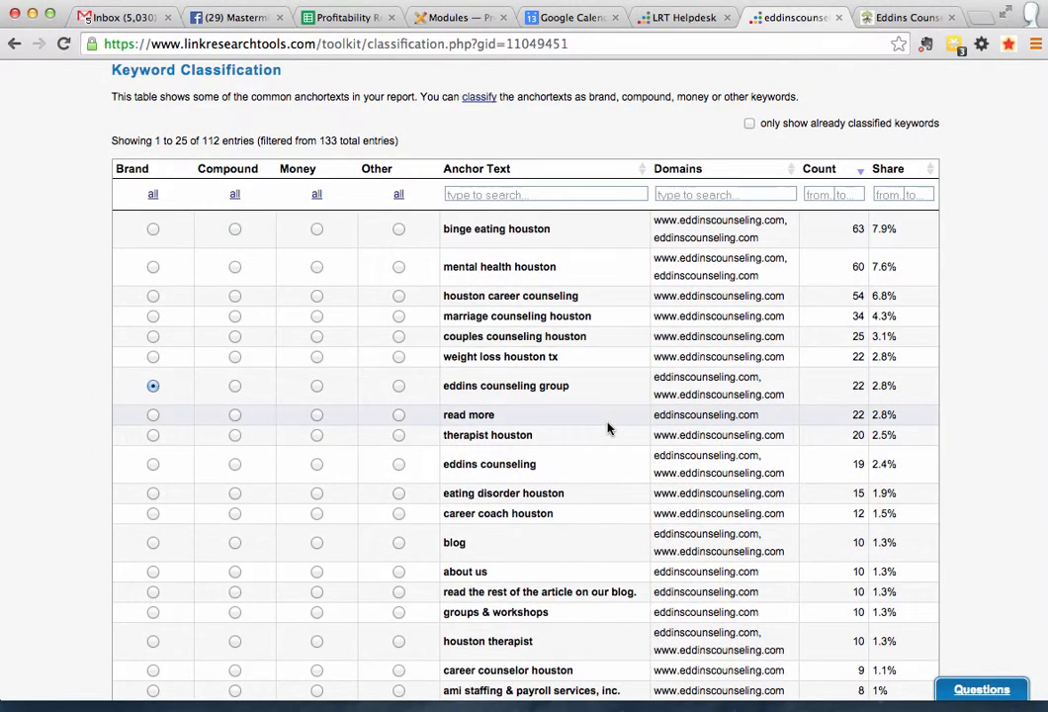
{"action": "left_click", "coordinate": [398, 415]}
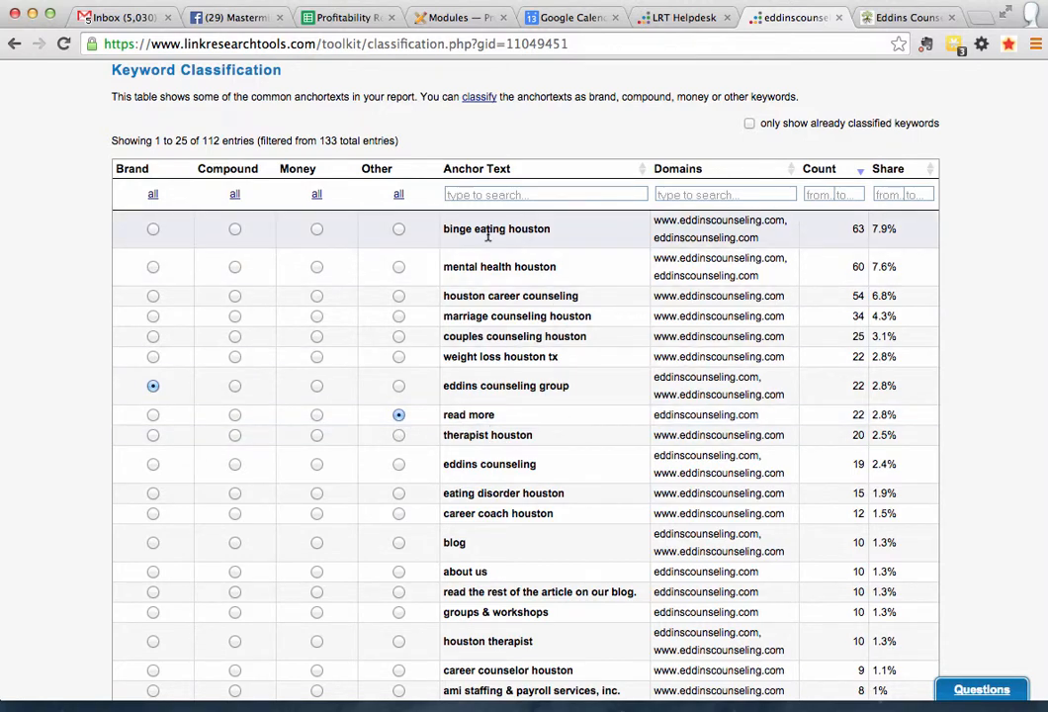
Step: Classify the first six anchor texts, from "binge eating houston" through "weight loss houston tx", individually as Money keywords
{"action": "left_click", "coordinate": [318, 231]}
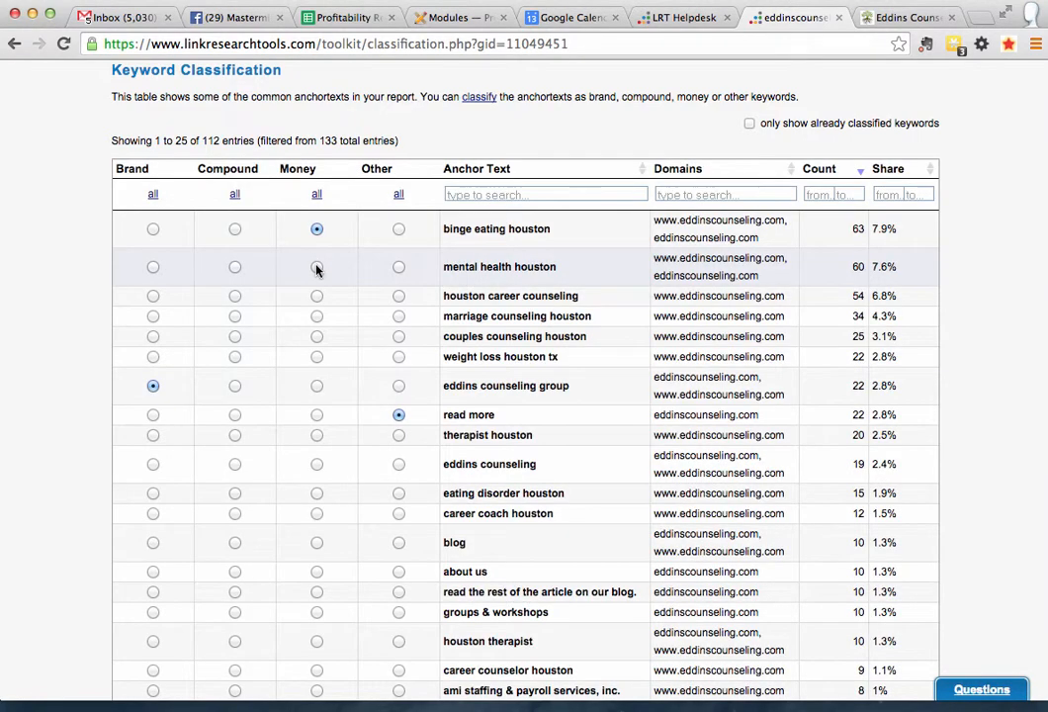
{"action": "left_click", "coordinate": [317, 268]}
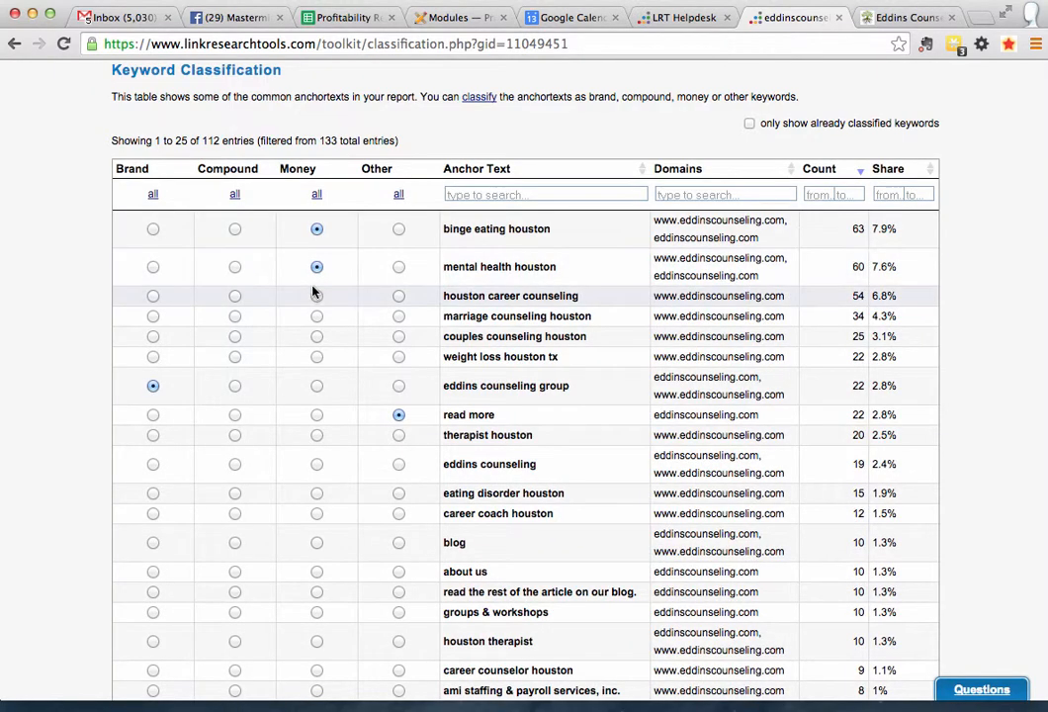
{"action": "left_click", "coordinate": [318, 297]}
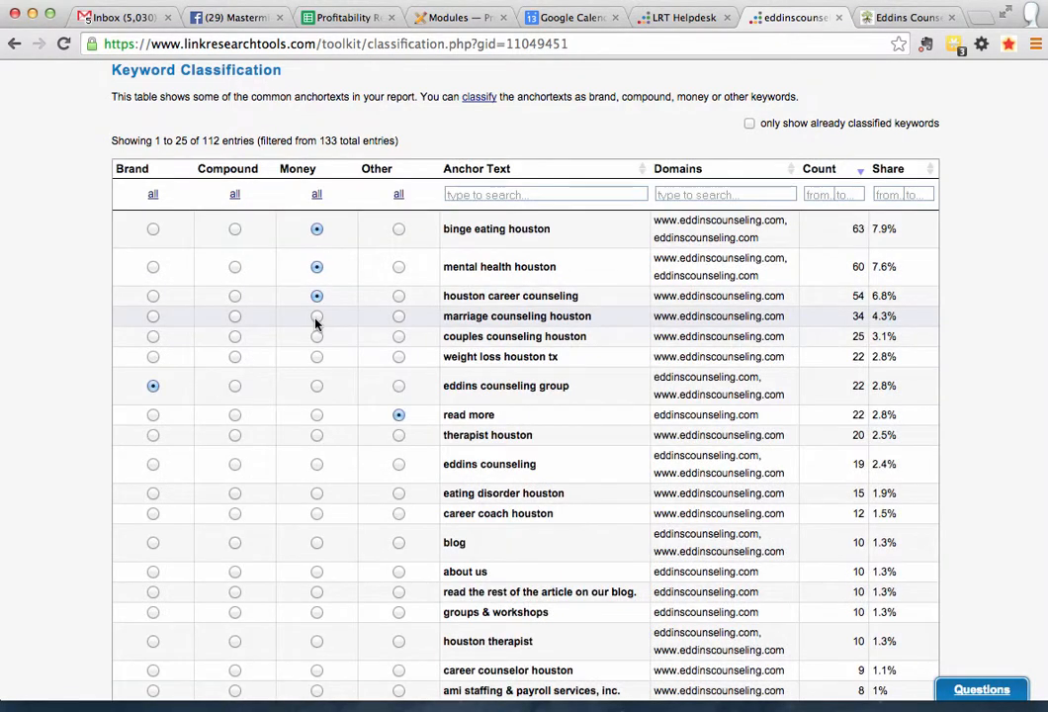
{"action": "left_click", "coordinate": [315, 321]}
{"action": "left_click", "coordinate": [316, 336]}
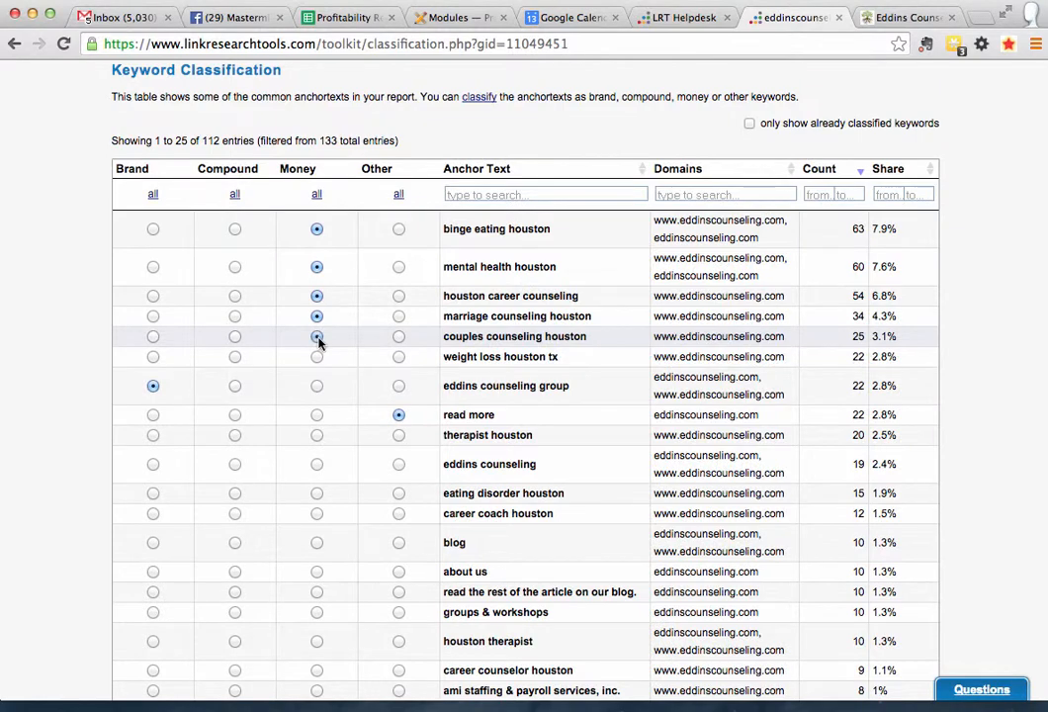
{"action": "left_click", "coordinate": [317, 357]}
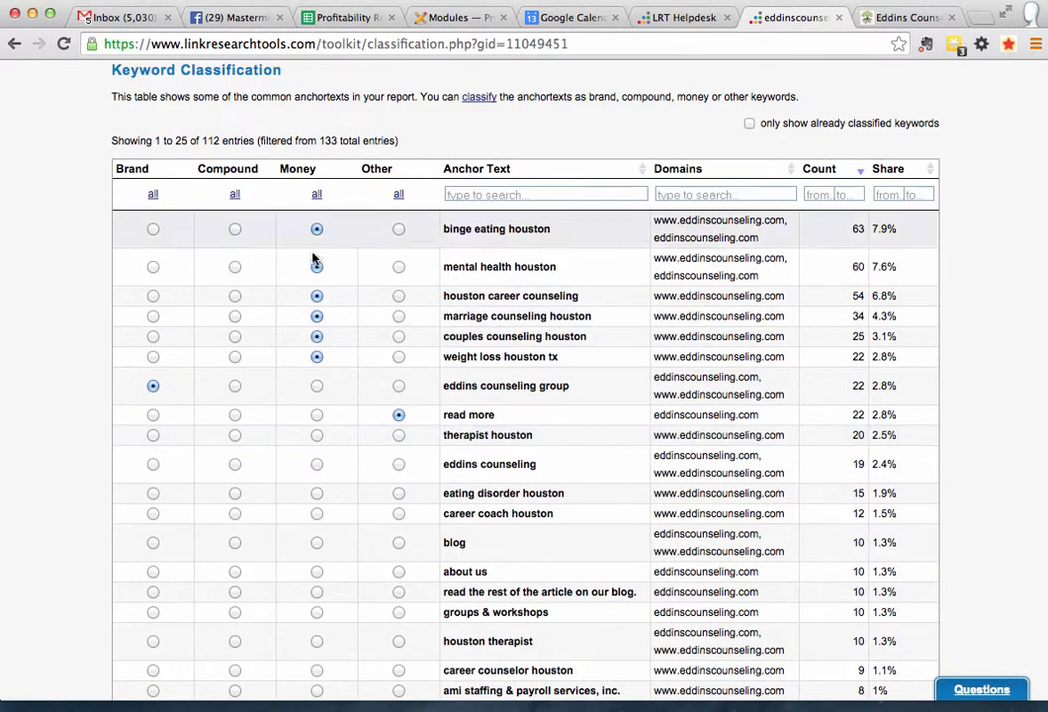
Step: Classify all anchor texts on the page as Money, except "eddins counseling group" and "eddins counseling" as Brand for both domains and "read more" as Other
{"action": "left_click", "coordinate": [316, 196]}
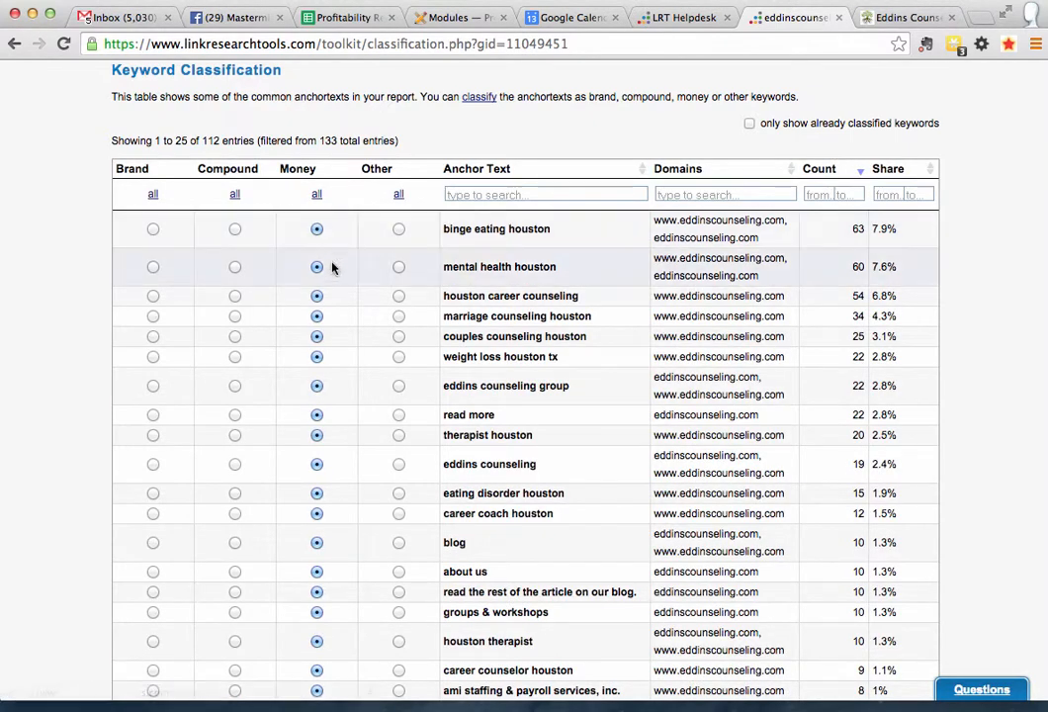
{"action": "left_click", "coordinate": [152, 386]}
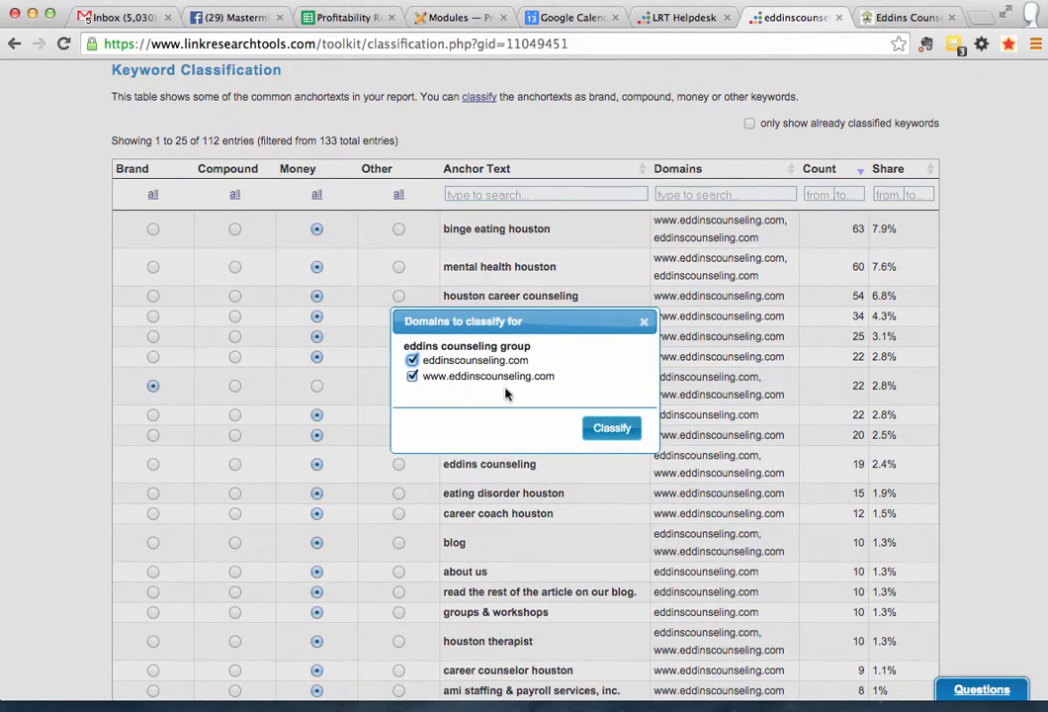
{"action": "left_click", "coordinate": [598, 428]}
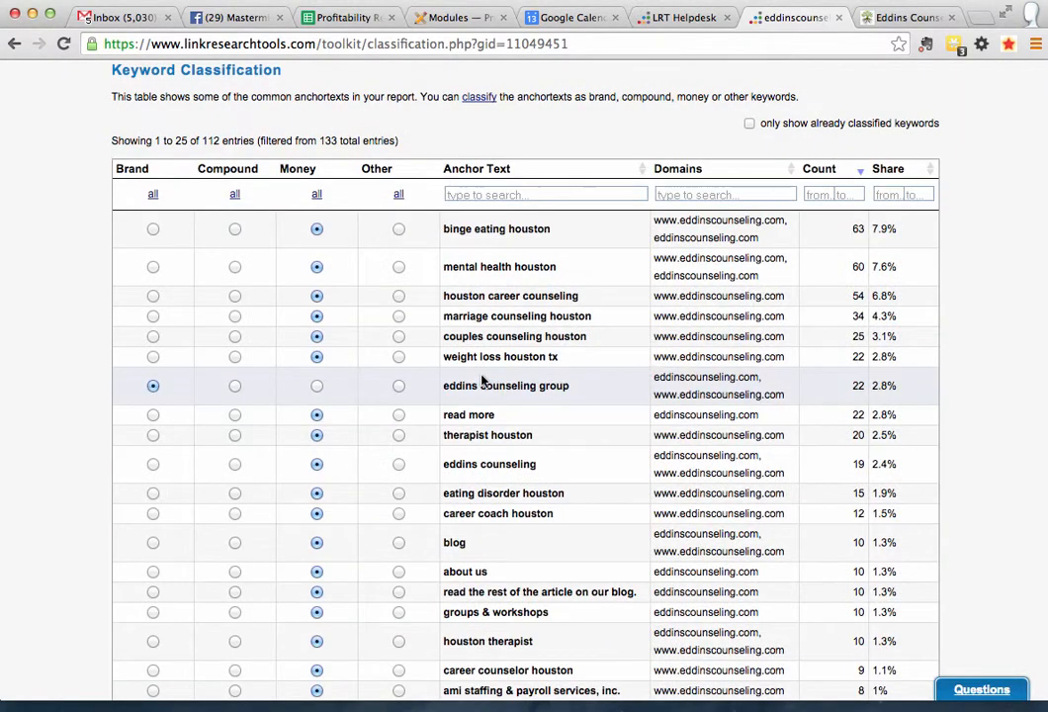
{"action": "left_click", "coordinate": [399, 415]}
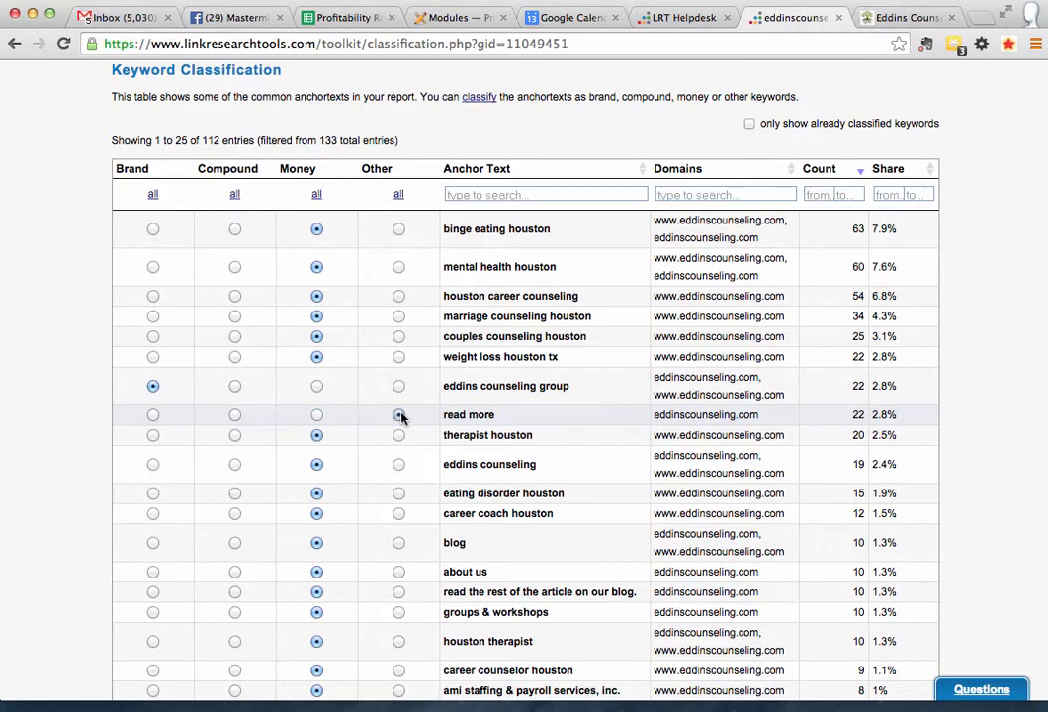
{"action": "scroll", "coordinate": [399, 417], "scroll_direction": "down", "scroll_amount": 2}
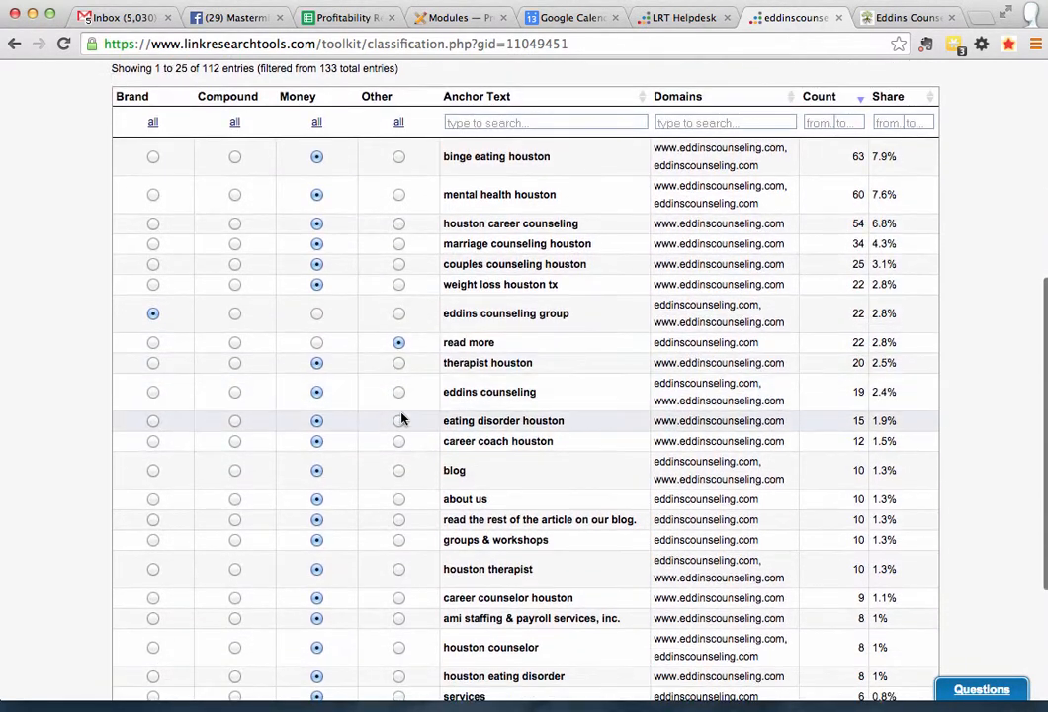
{"action": "left_click", "coordinate": [152, 392]}
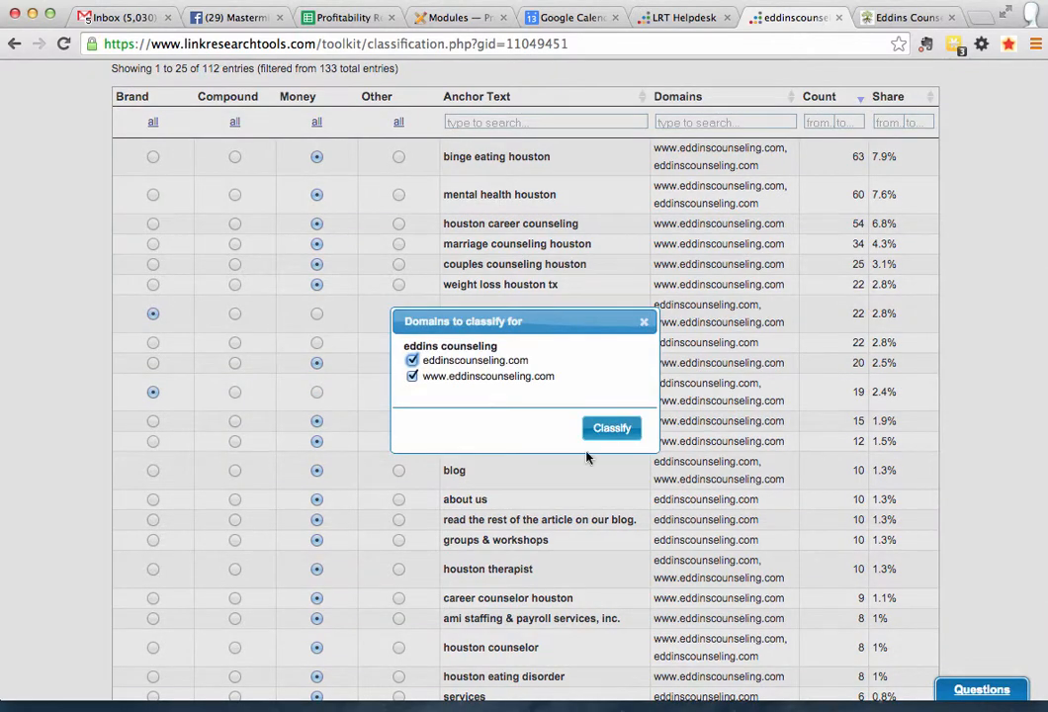
{"action": "left_click", "coordinate": [608, 432]}
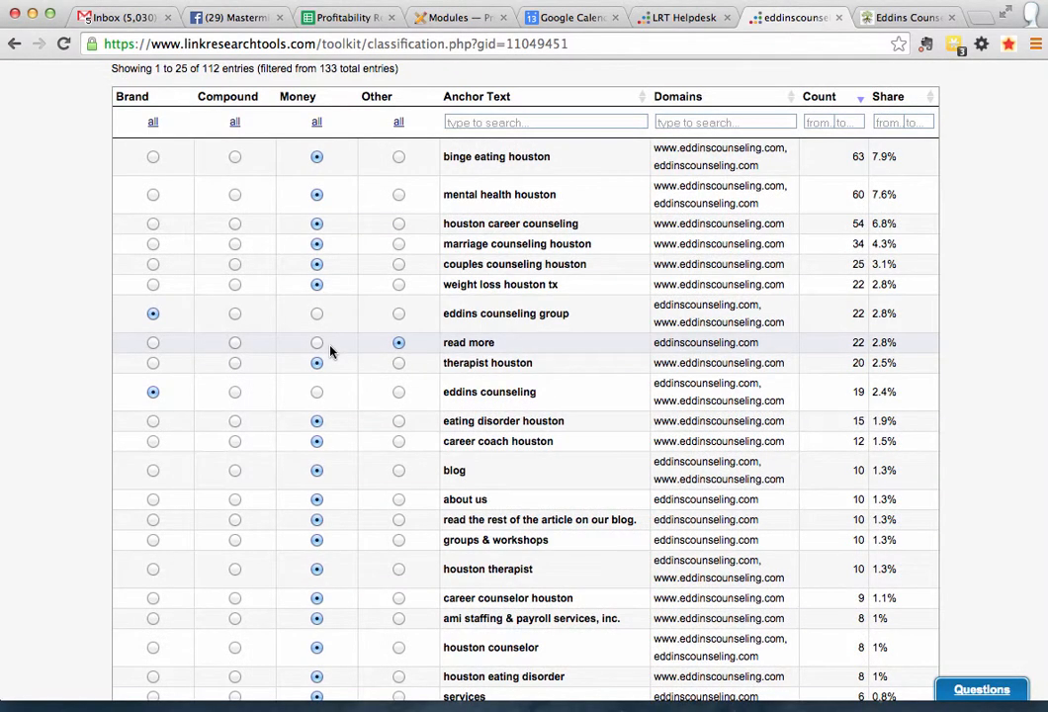
Step: Reclassify "blog", "contact us page", "services", "about us" and "read the rest of the article on our blog." as Other, and the person's-name anchor as Brand
{"action": "scroll", "coordinate": [330, 351], "scroll_direction": "down", "scroll_amount": 1}
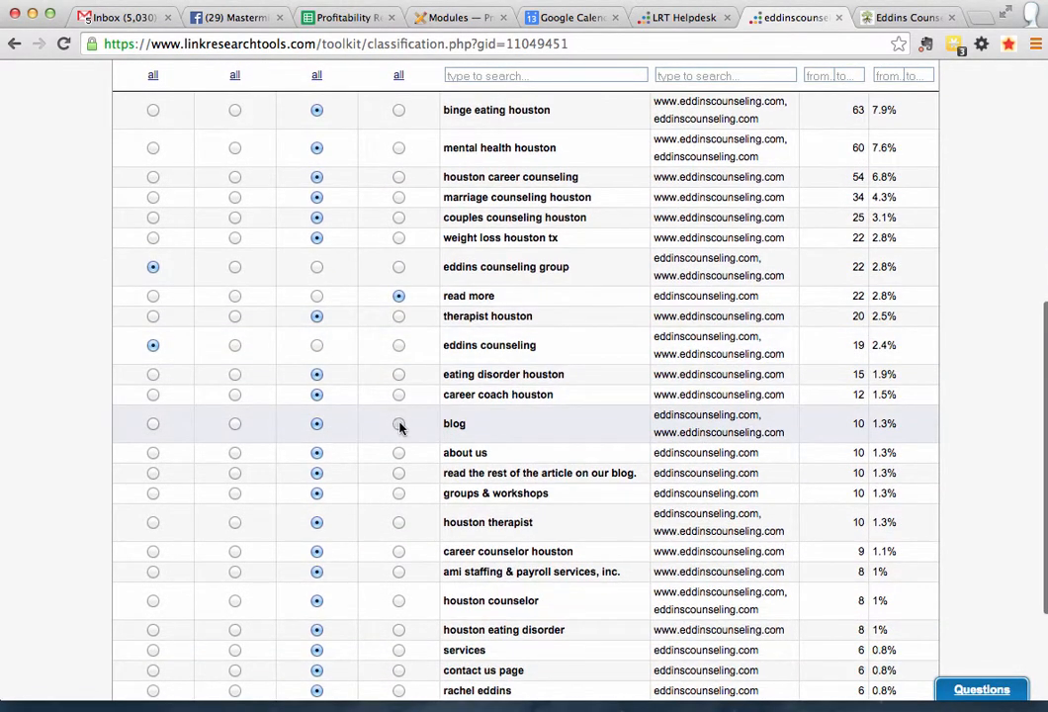
{"action": "left_click", "coordinate": [398, 423]}
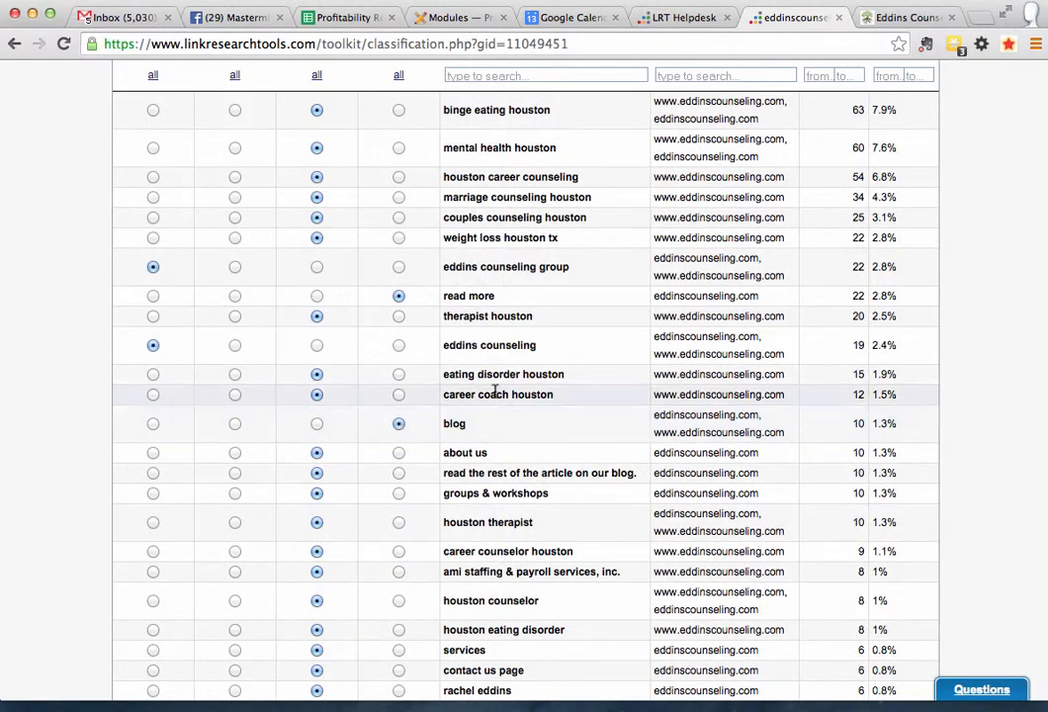
{"action": "scroll", "coordinate": [491, 445], "scroll_direction": "down", "scroll_amount": 1}
{"action": "scroll", "coordinate": [491, 444], "scroll_direction": "down", "scroll_amount": 1}
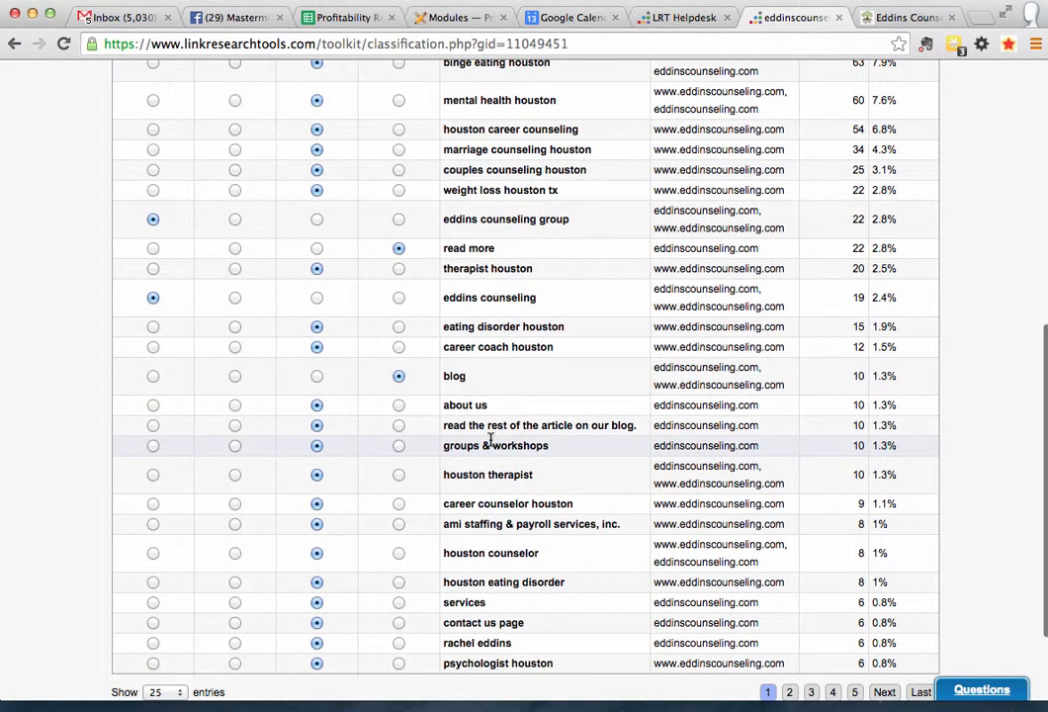
{"action": "scroll", "coordinate": [490, 442], "scroll_direction": "down", "scroll_amount": 3}
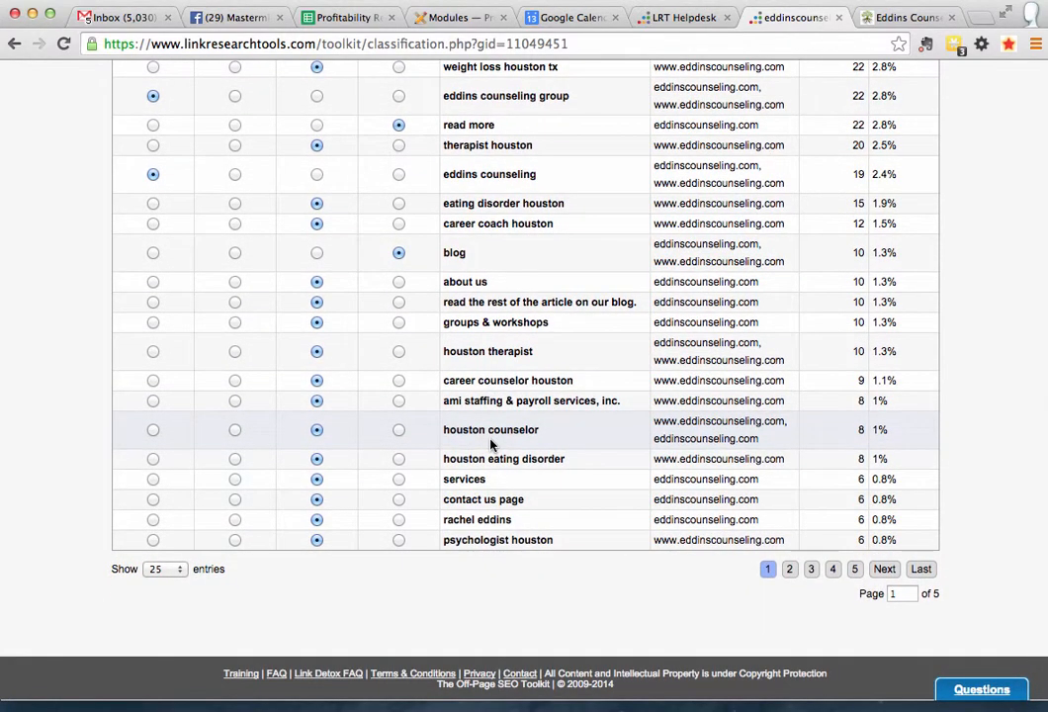
{"action": "left_click", "coordinate": [152, 520]}
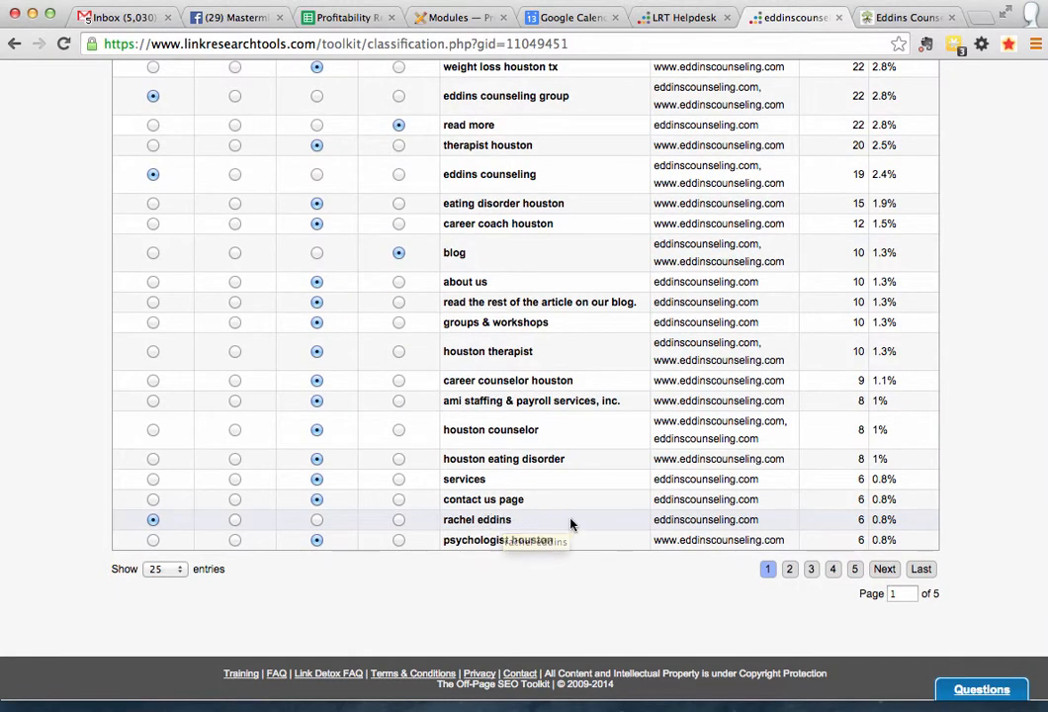
{"action": "left_click", "coordinate": [399, 501]}
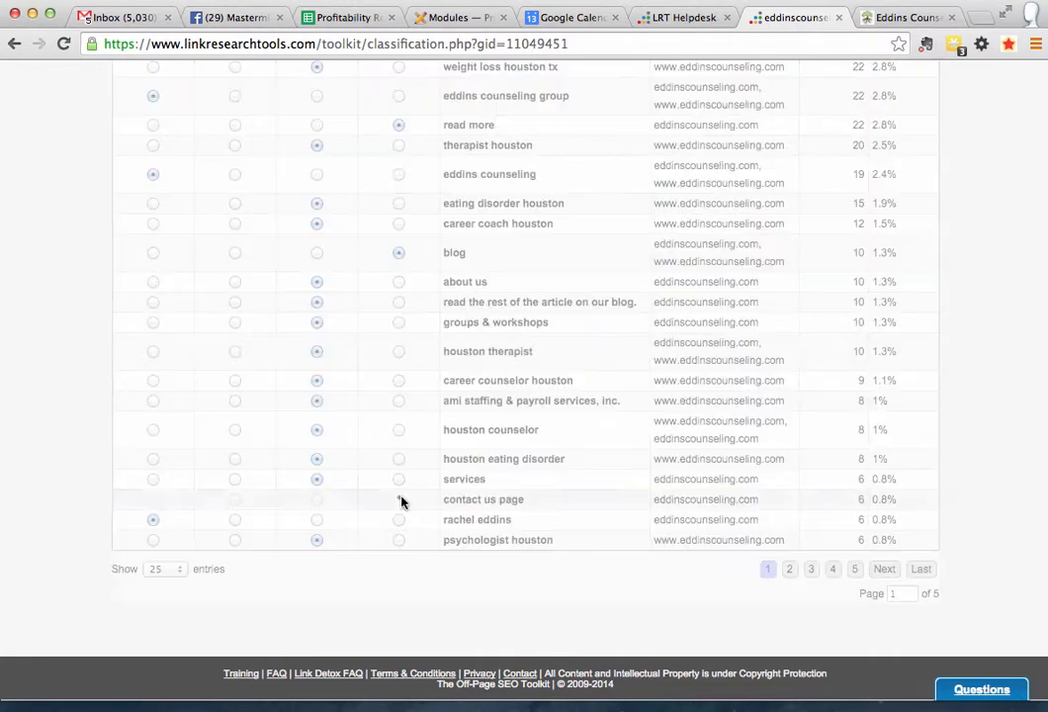
{"action": "left_click", "coordinate": [399, 480]}
{"action": "left_click", "coordinate": [398, 283]}
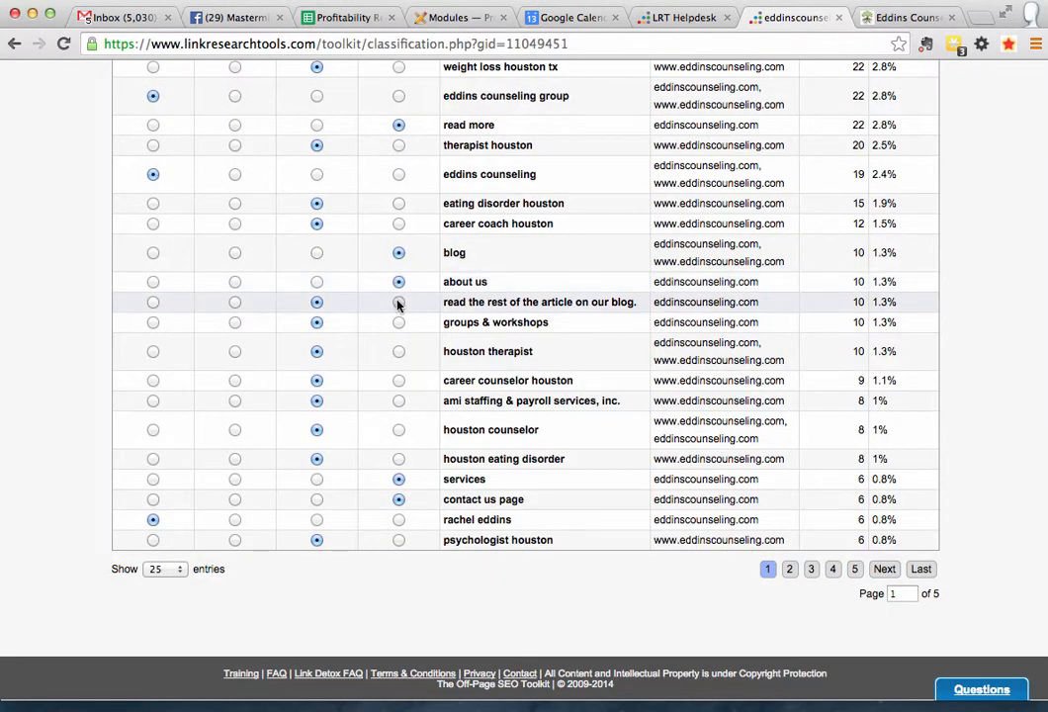
{"action": "left_click", "coordinate": [399, 301]}
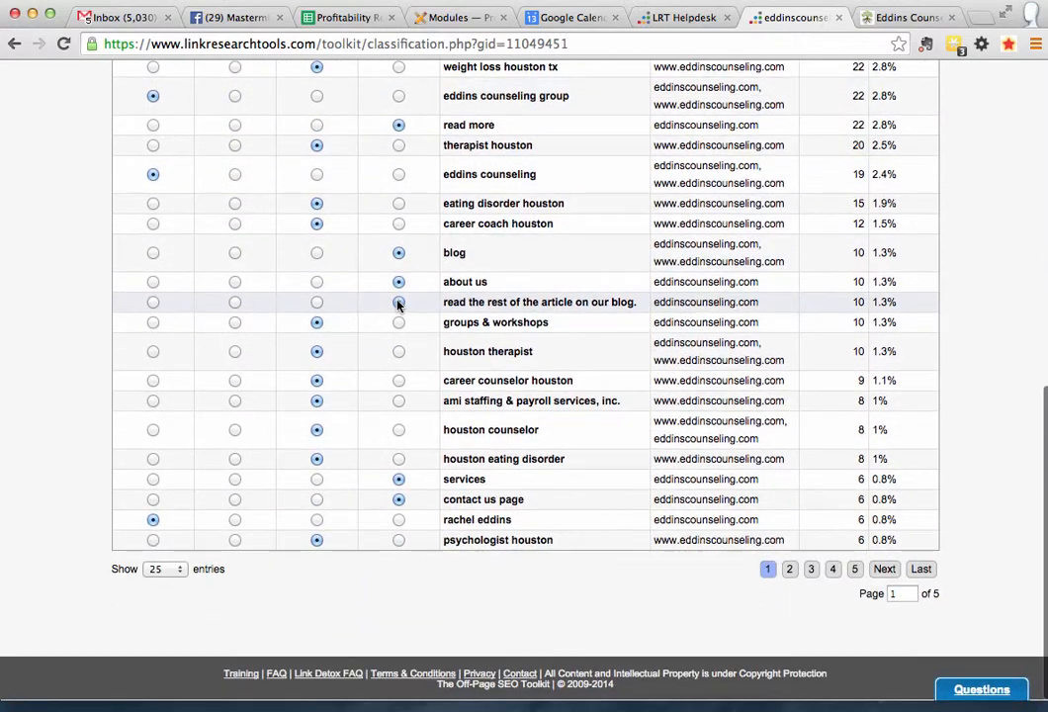
Step: Move on through the remaining unclassified anchor texts to page 3 of the keyword table
{"action": "left_click", "coordinate": [789, 569]}
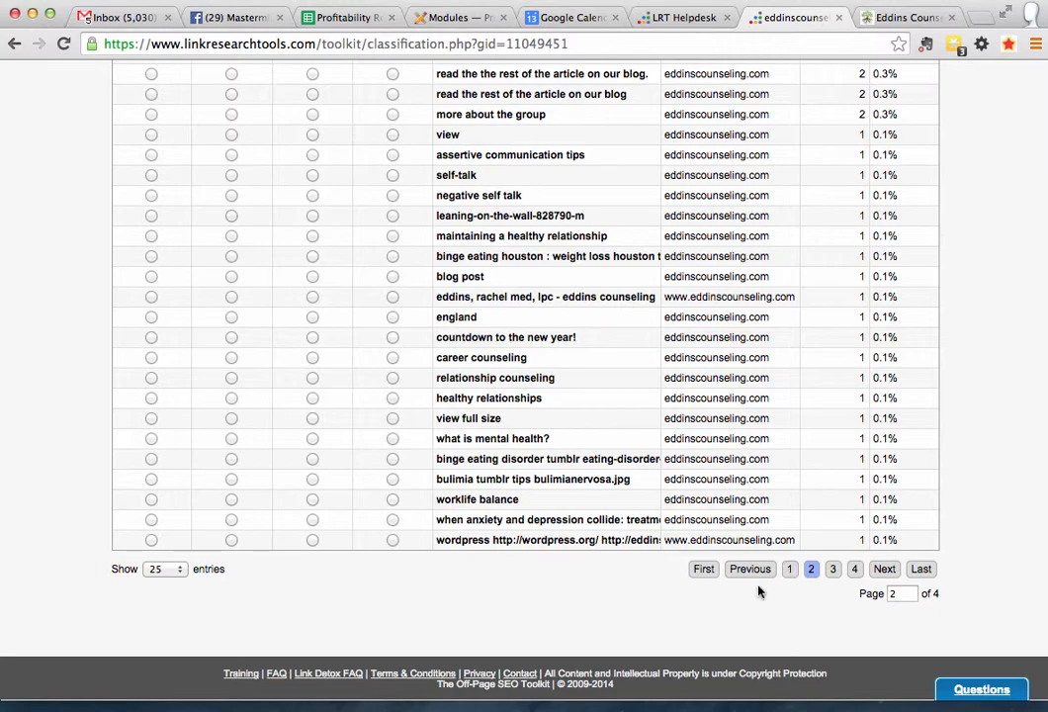
{"action": "scroll", "coordinate": [731, 396], "scroll_direction": "up", "scroll_amount": 2}
{"action": "scroll", "coordinate": [731, 401], "scroll_direction": "up", "scroll_amount": 5}
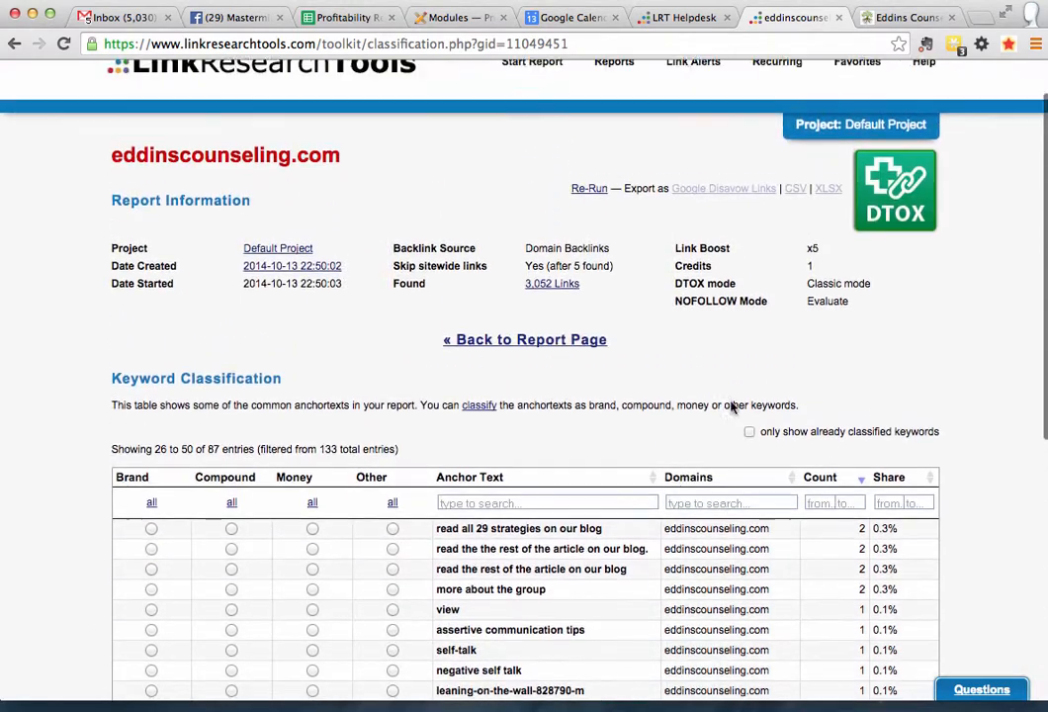
{"action": "scroll", "coordinate": [729, 407], "scroll_direction": "down", "scroll_amount": 2}
{"action": "scroll", "coordinate": [733, 408], "scroll_direction": "down", "scroll_amount": 1}
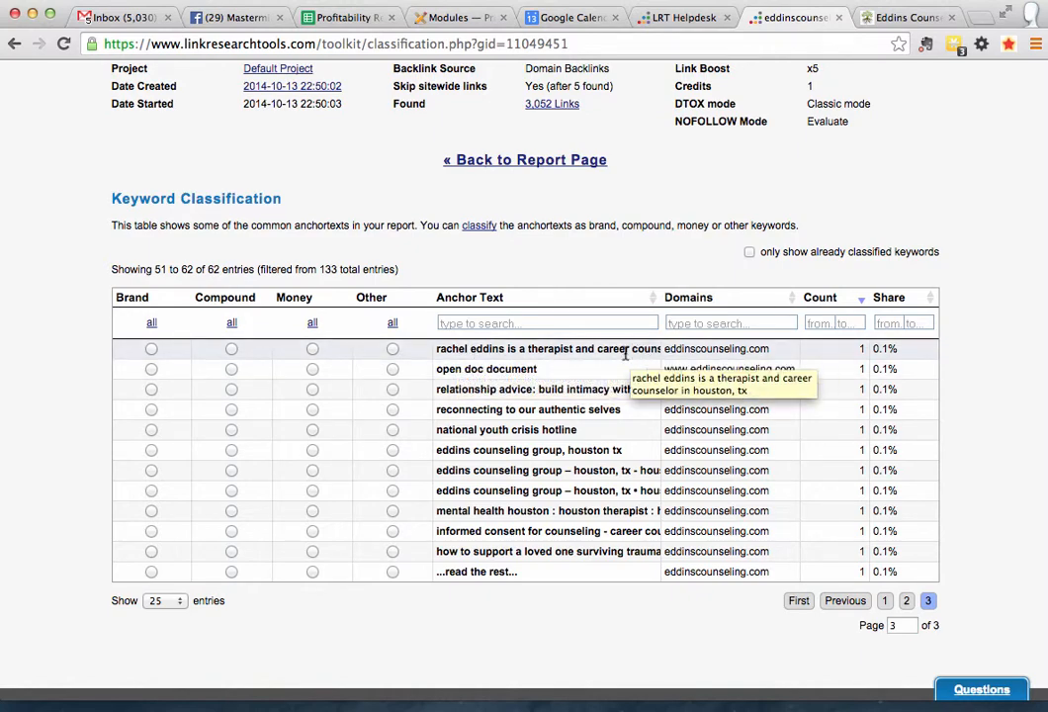
Step: Classify the therapist description as Compound, "open doc document" and "national youth crisis hotline" as Other, and the relationship advice and "authentic selves" texts as Money
{"action": "left_click", "coordinate": [232, 348]}
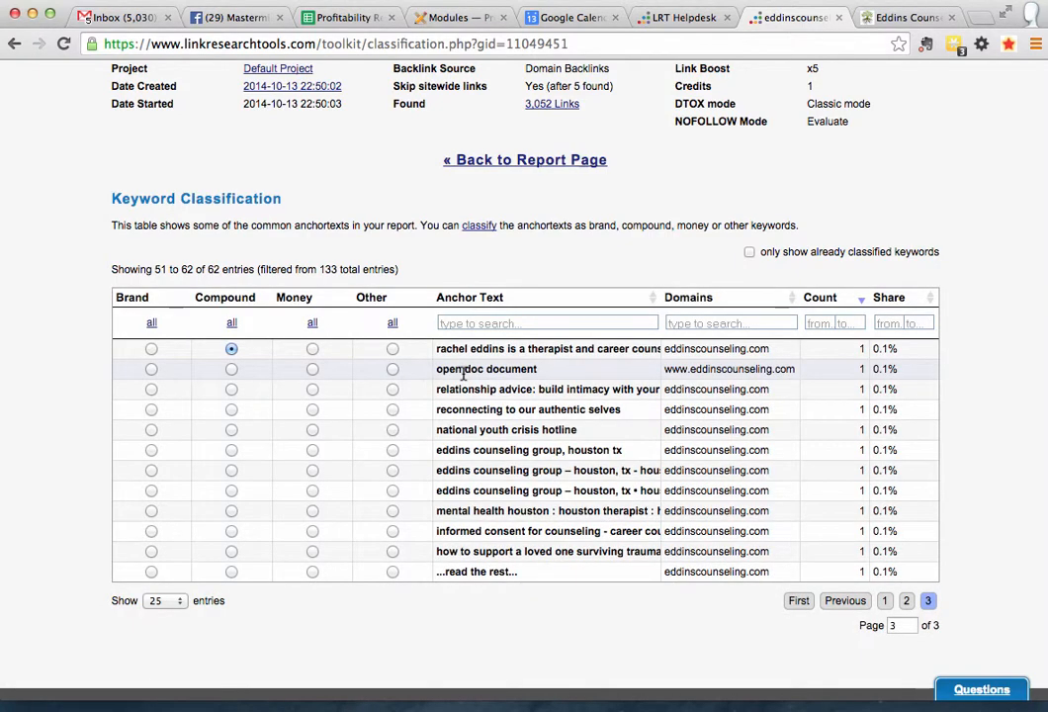
{"action": "left_click", "coordinate": [392, 368]}
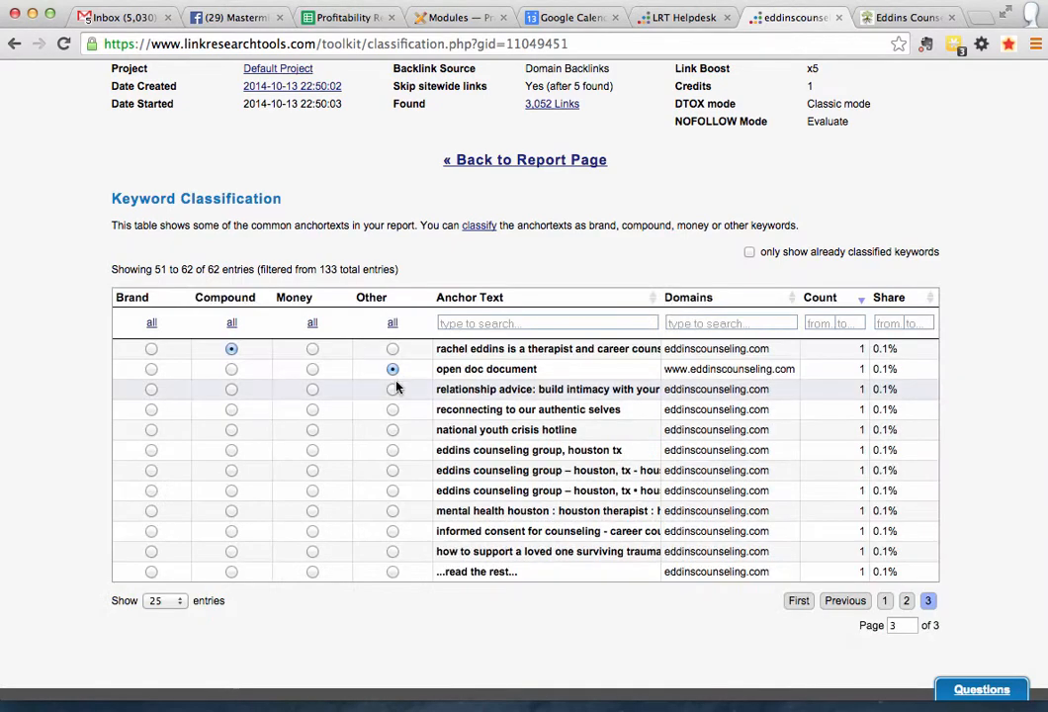
{"action": "left_click", "coordinate": [314, 391]}
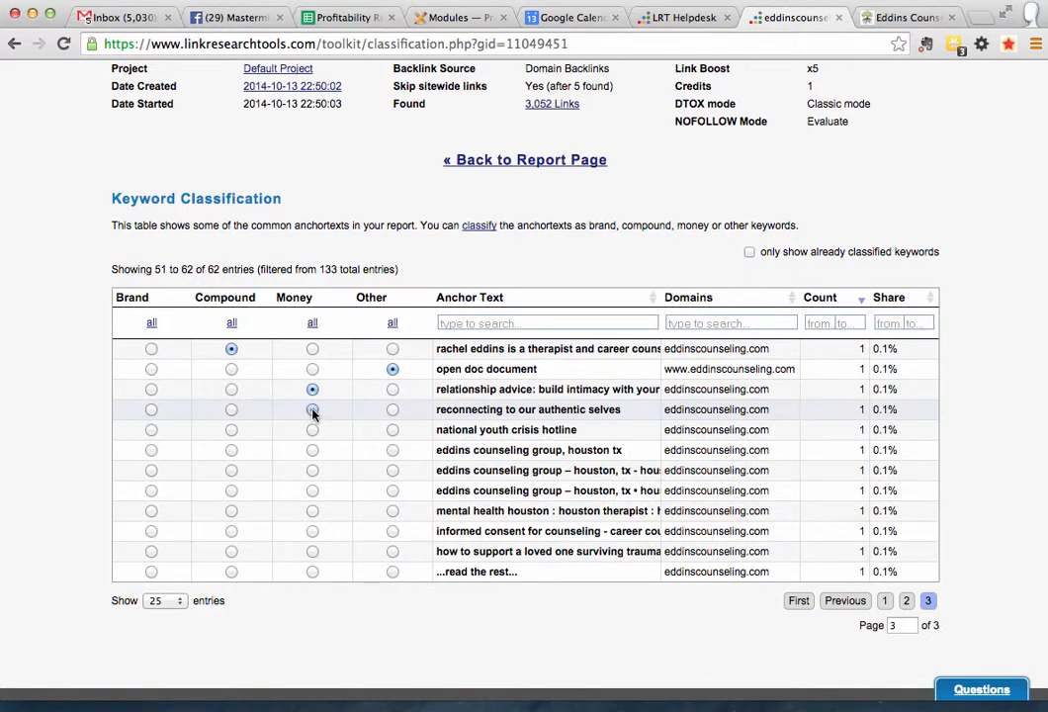
{"action": "left_click", "coordinate": [312, 410]}
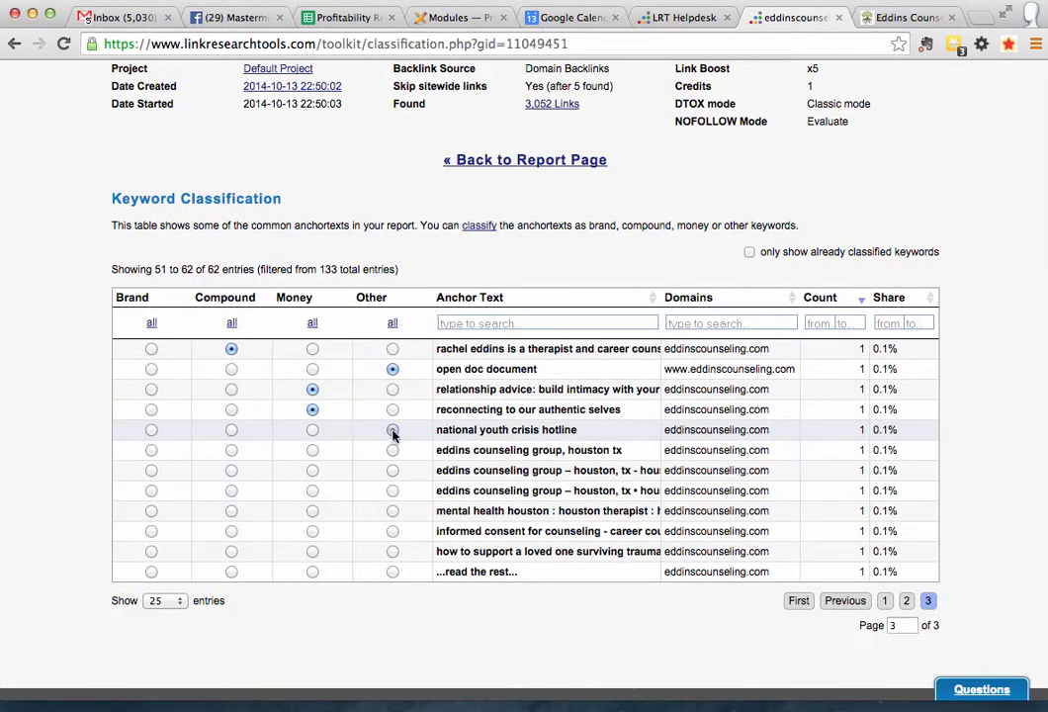
{"action": "left_click", "coordinate": [392, 429]}
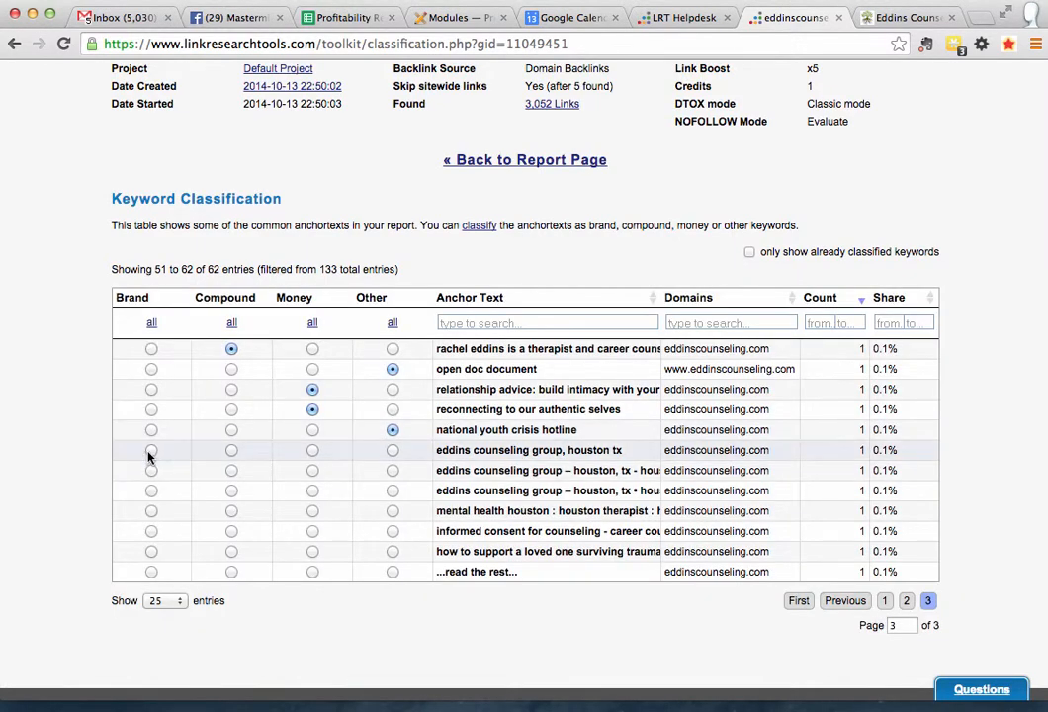
Step: Classify "eddins counseling group, houston tx" and its bullet-separated variant as Brand, the hyphenated variant as Compound, and the "mental health houston : houston therapist" text as Money
{"action": "left_click", "coordinate": [150, 451]}
{"action": "left_click", "coordinate": [150, 470]}
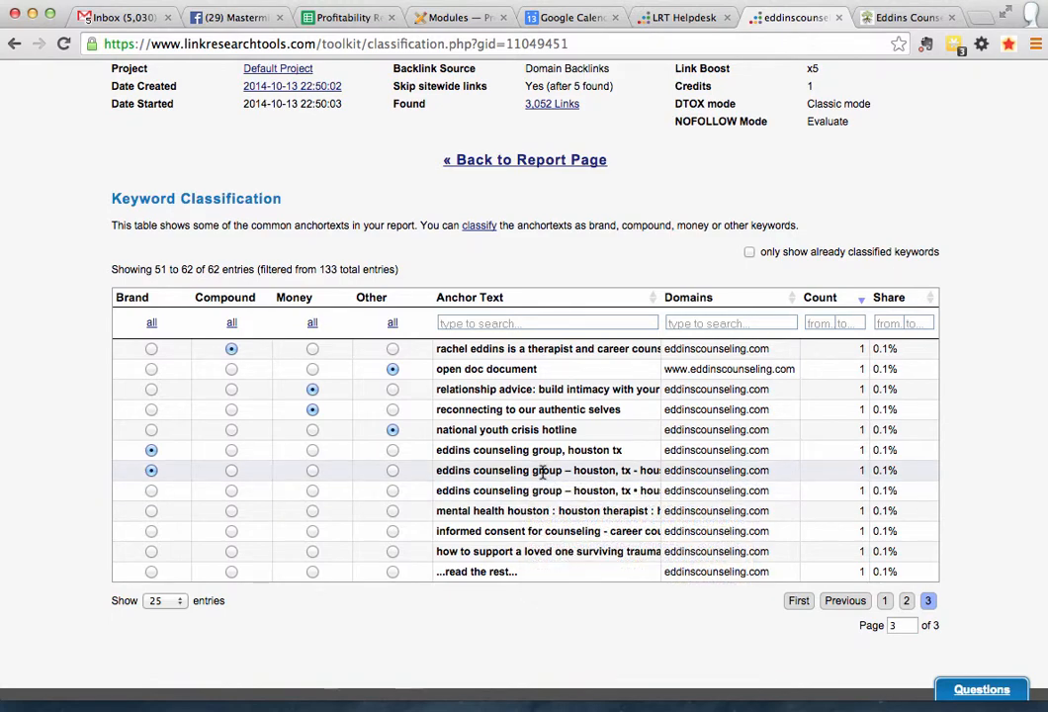
{"action": "left_click", "coordinate": [231, 471]}
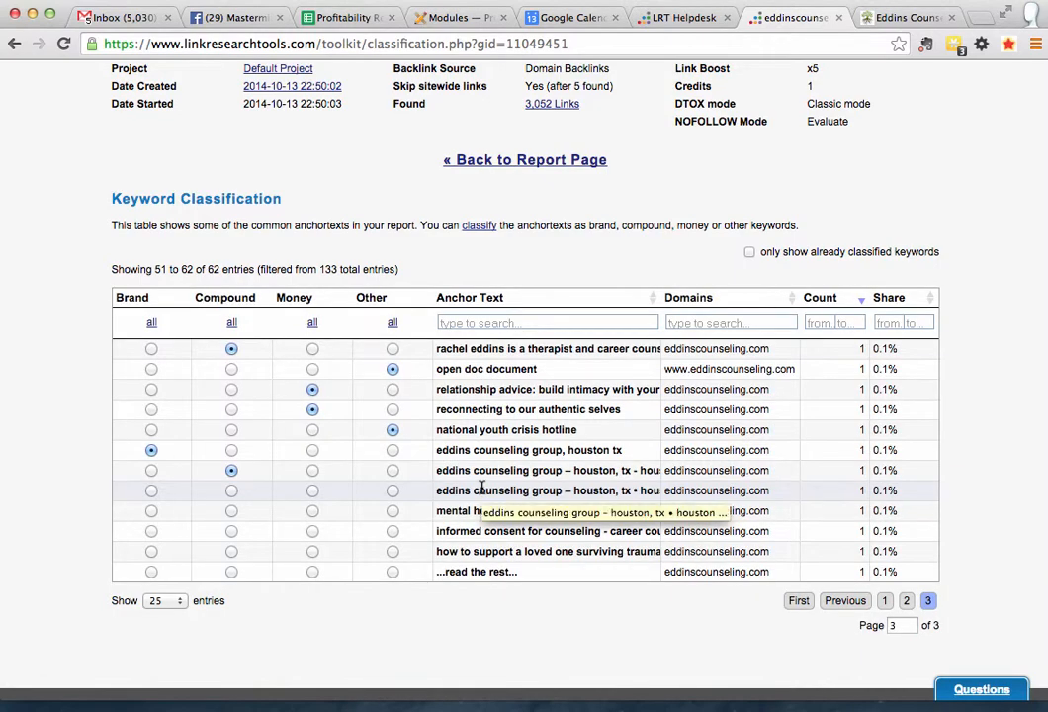
{"action": "left_click", "coordinate": [151, 493]}
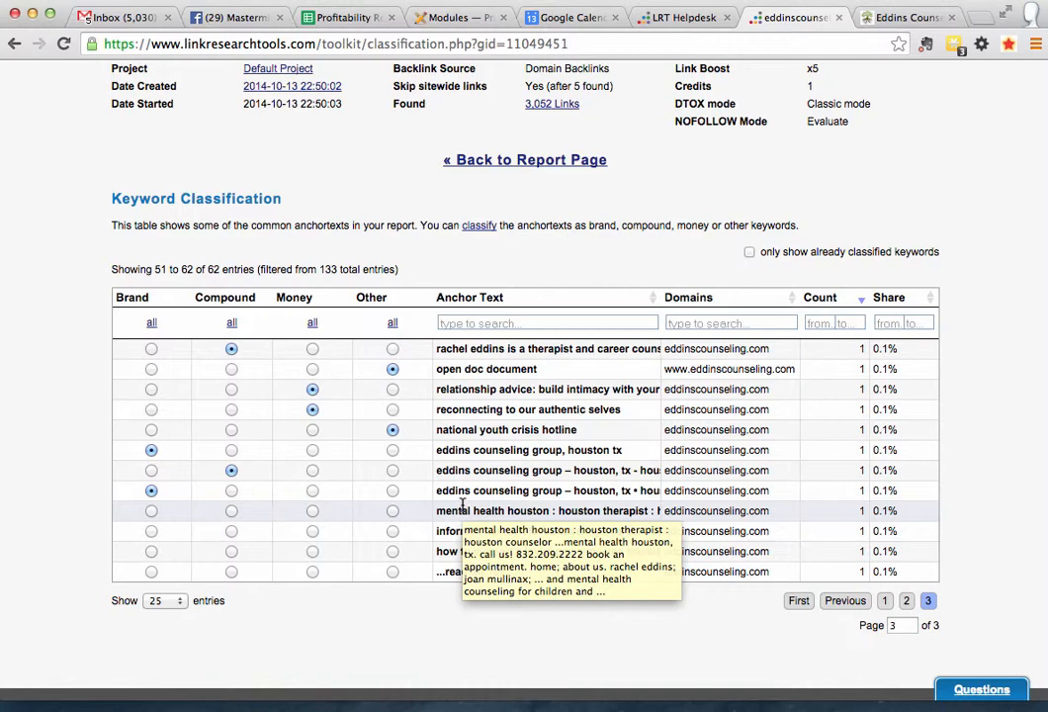
{"action": "left_click", "coordinate": [312, 511]}
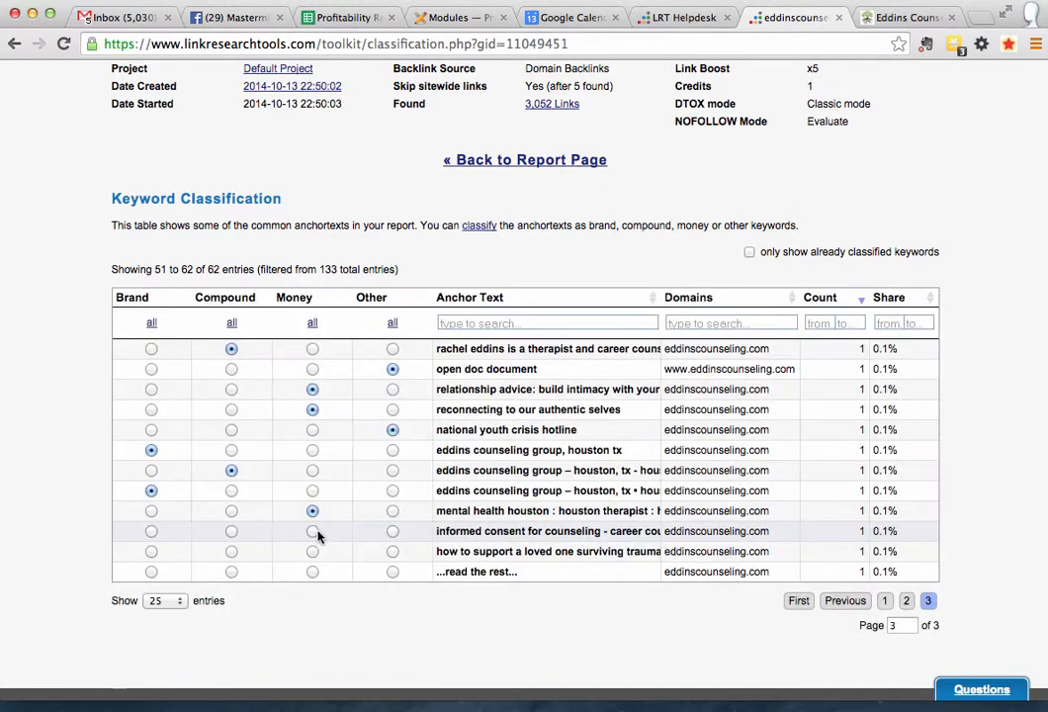
Step: Classify the "informed consent for counseling" and "...read the rest..." anchor texts as Other, and the "how to support a loved one" text as Money
{"action": "left_click", "coordinate": [392, 532]}
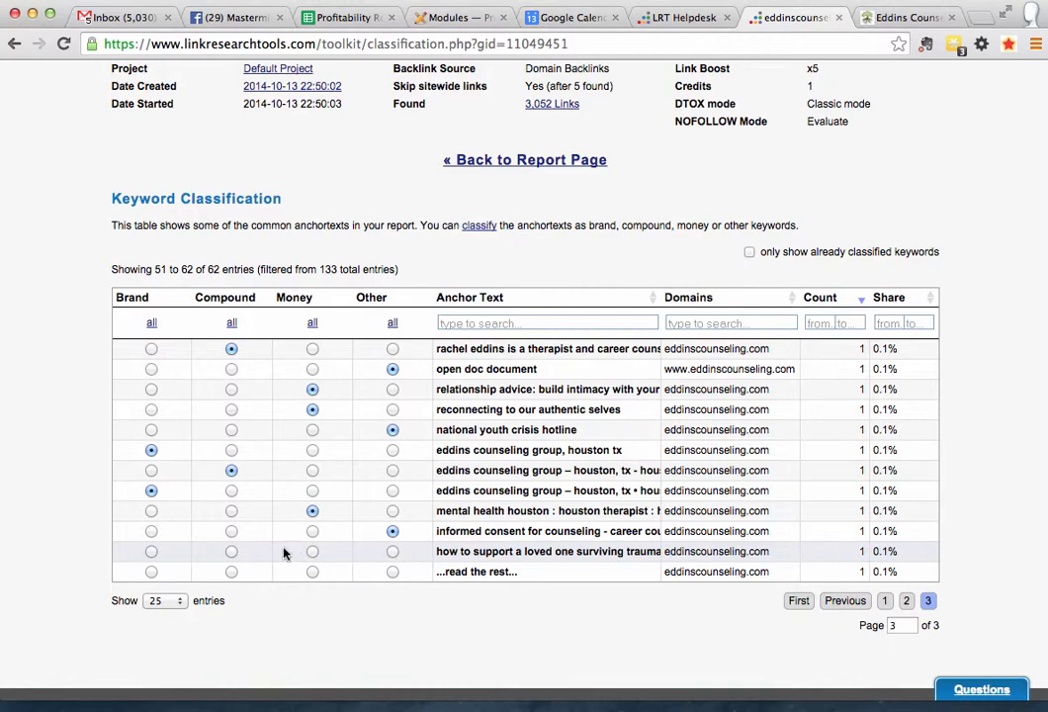
{"action": "left_click", "coordinate": [312, 551]}
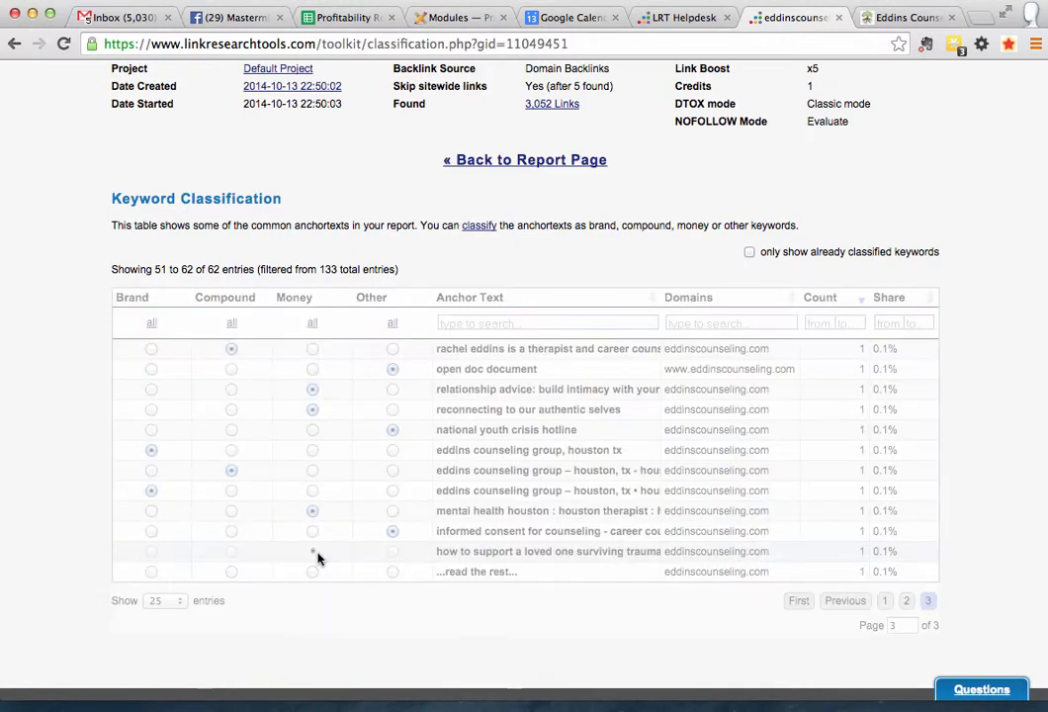
{"action": "left_click", "coordinate": [393, 571]}
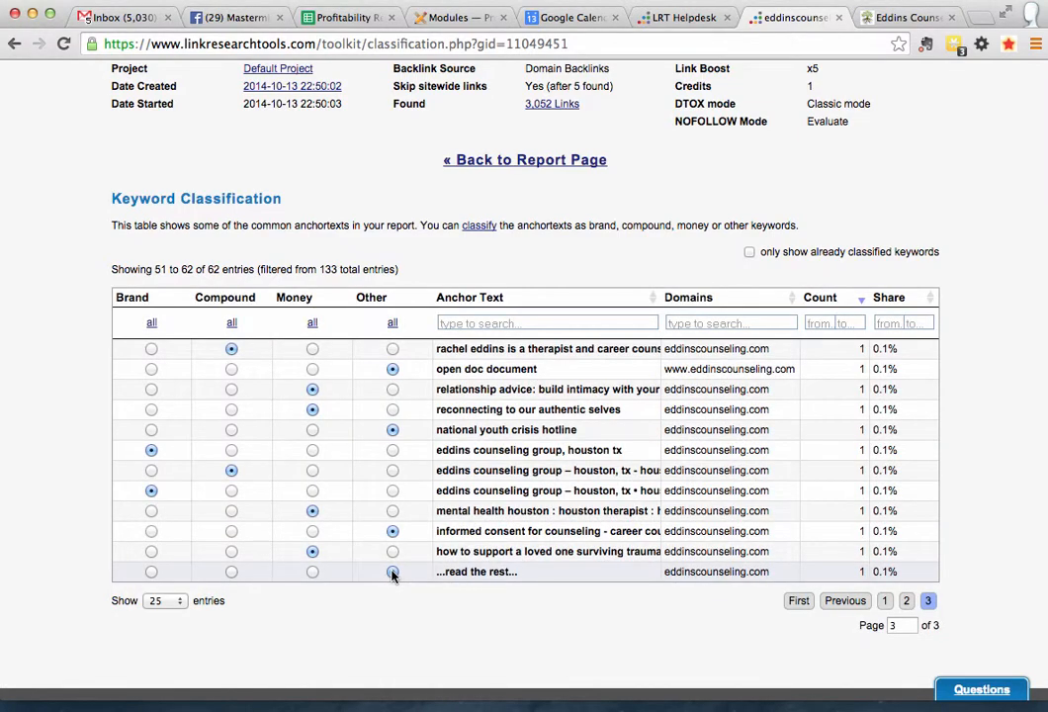
Step: Leave the finished keyword classification and return to the report page for eddinscounseling.com
{"action": "scroll", "coordinate": [514, 563], "scroll_direction": "down", "scroll_amount": 1}
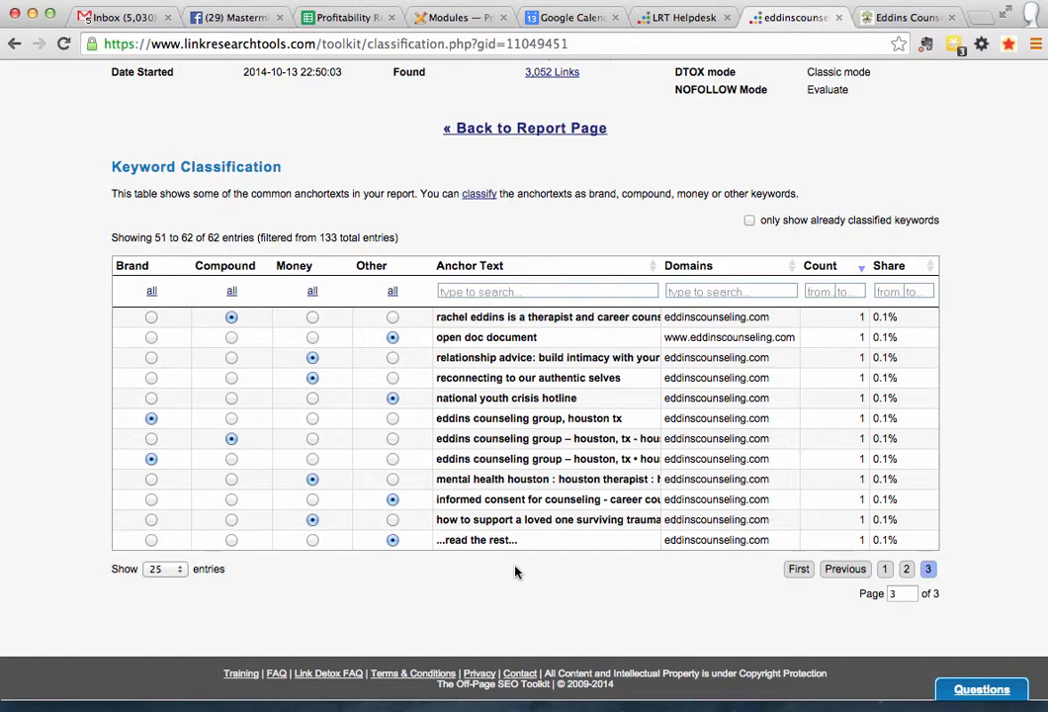
{"action": "scroll", "coordinate": [551, 232], "scroll_direction": "up", "scroll_amount": 1}
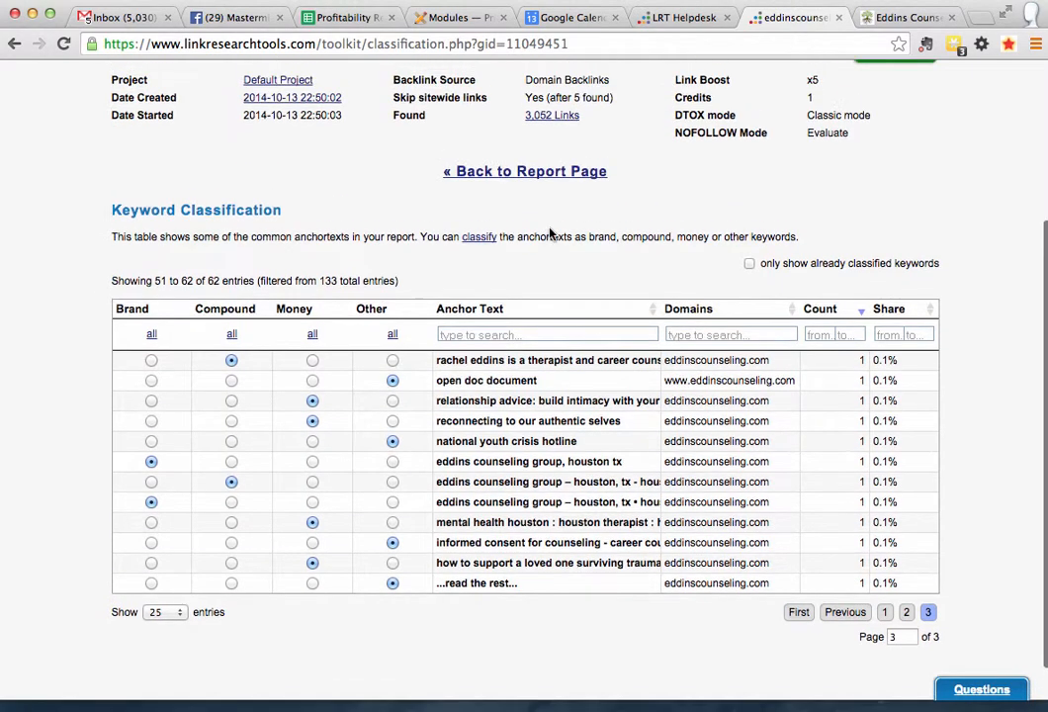
{"action": "scroll", "coordinate": [550, 231], "scroll_direction": "down", "scroll_amount": 1}
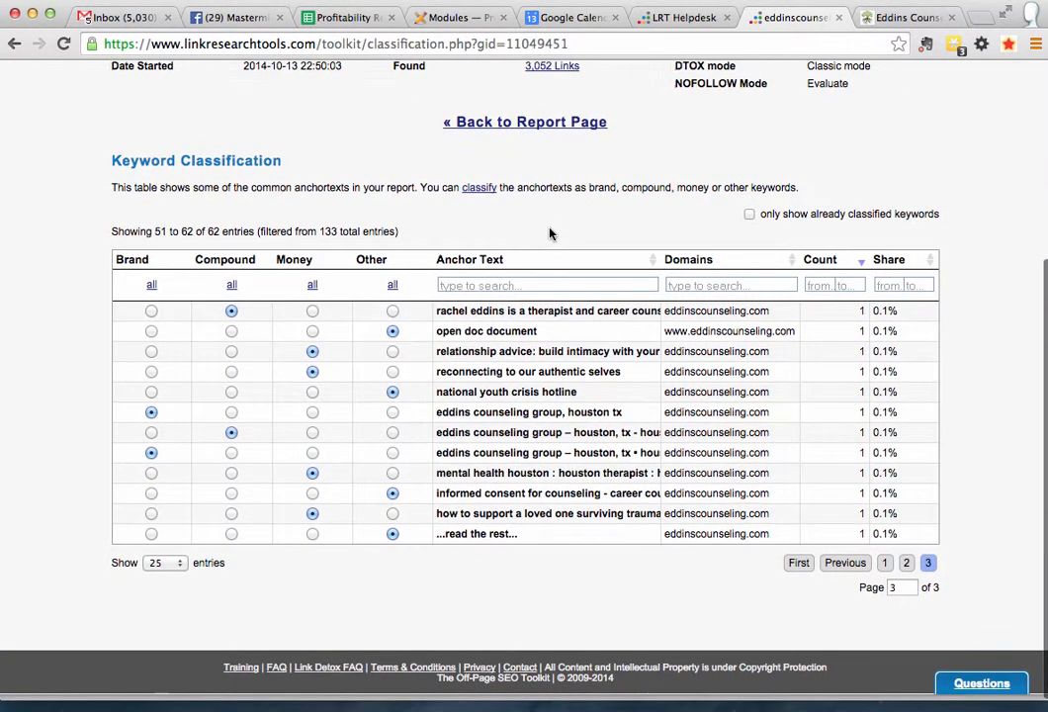
{"action": "scroll", "coordinate": [550, 234], "scroll_direction": "up", "scroll_amount": 5}
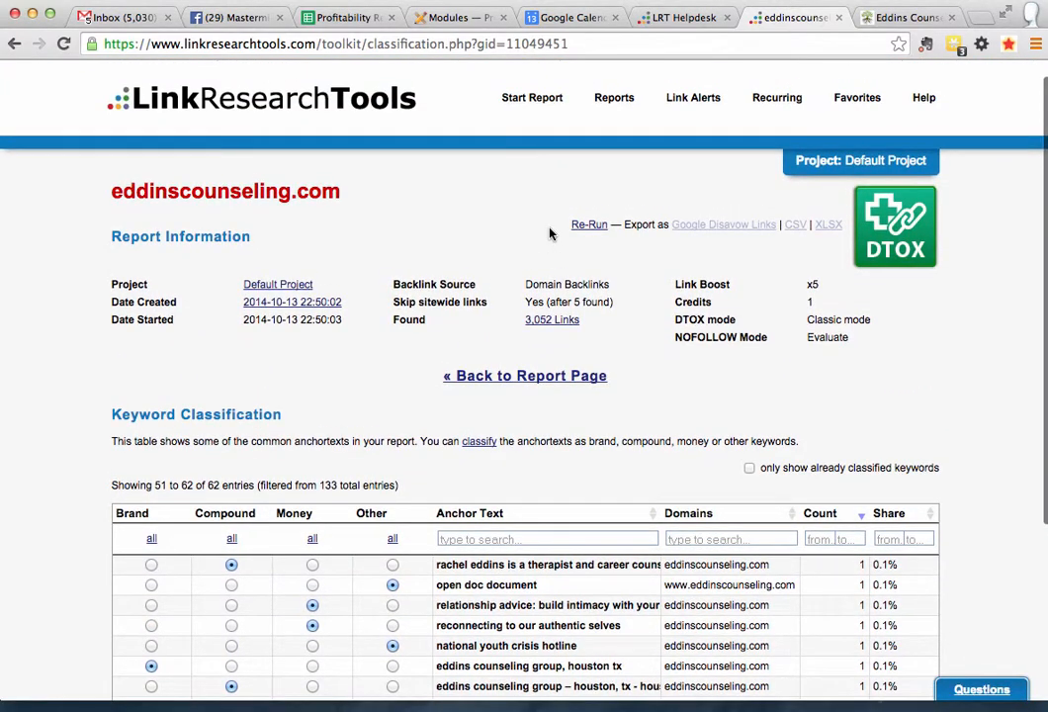
{"action": "scroll", "coordinate": [551, 233], "scroll_direction": "down", "scroll_amount": 1}
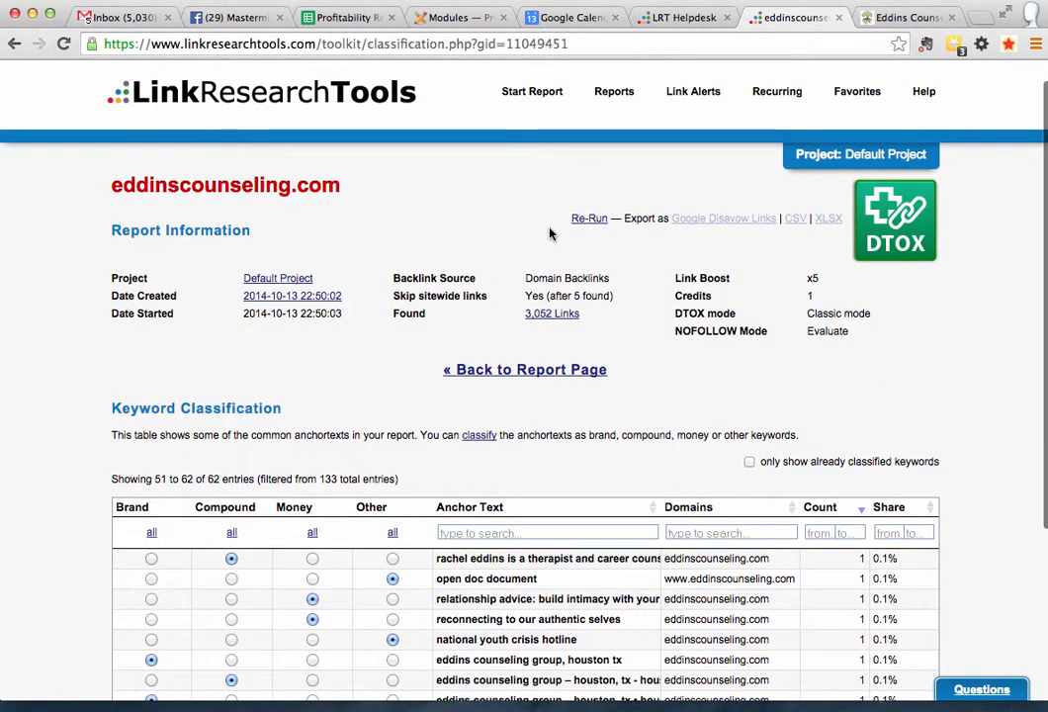
{"action": "scroll", "coordinate": [550, 233], "scroll_direction": "down", "scroll_amount": 2}
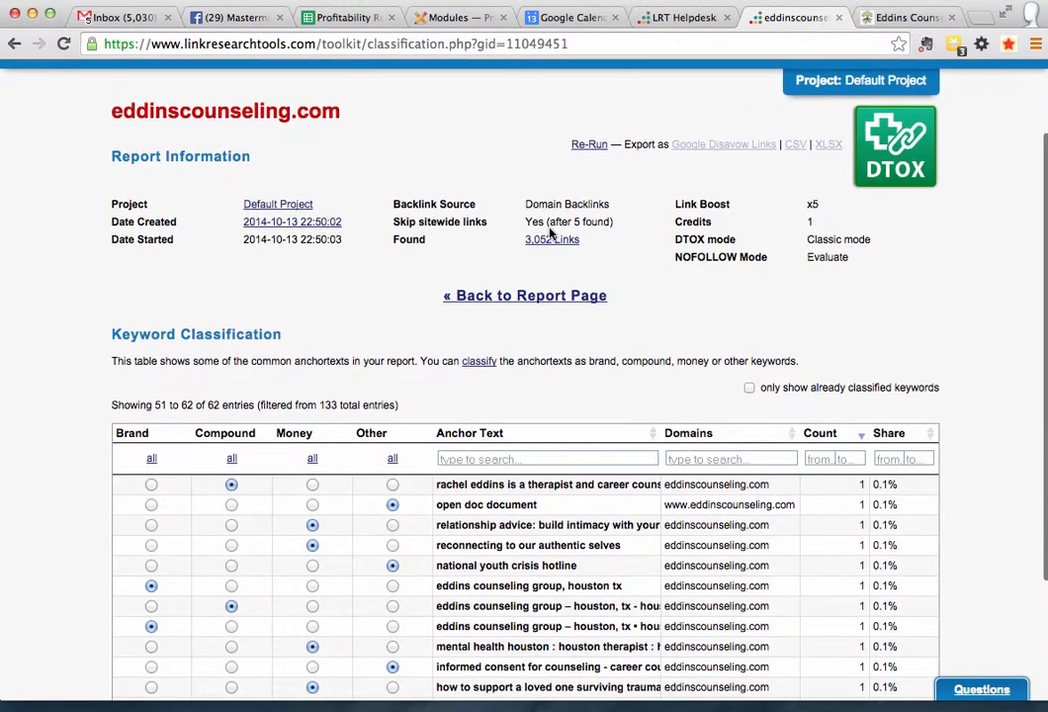
{"action": "left_click", "coordinate": [534, 294]}
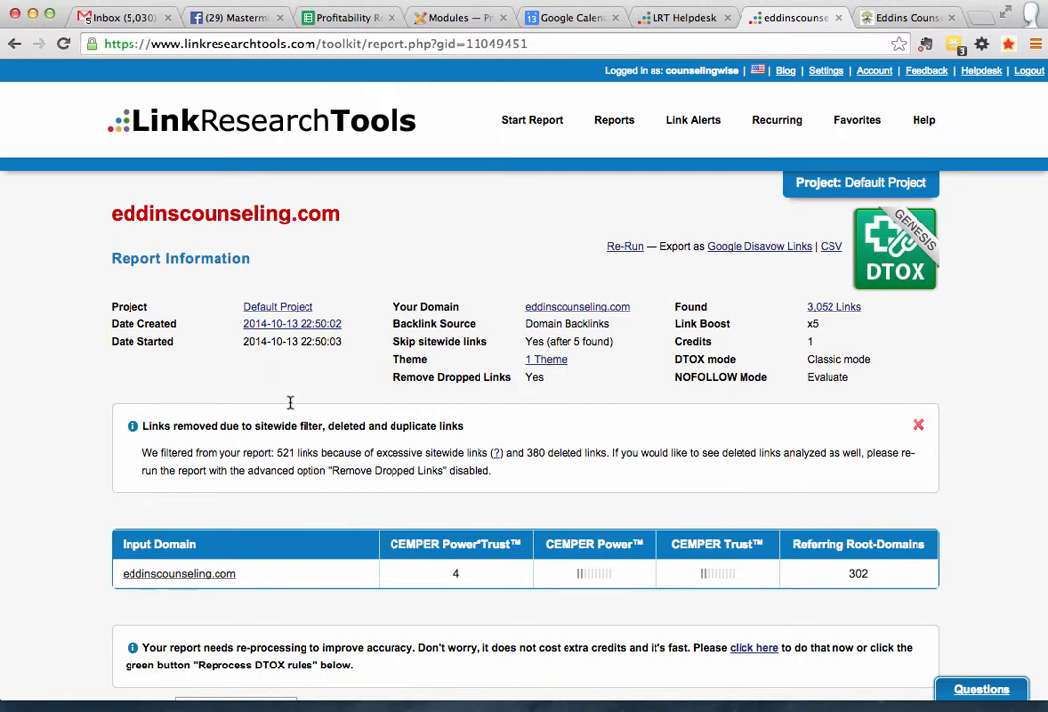
Step: Reprocess the report's DTOX rules with the new keyword classifications, keeping the preset NOFOLLOW evaluation mode
{"action": "scroll", "coordinate": [121, 515], "scroll_direction": "down", "scroll_amount": 5}
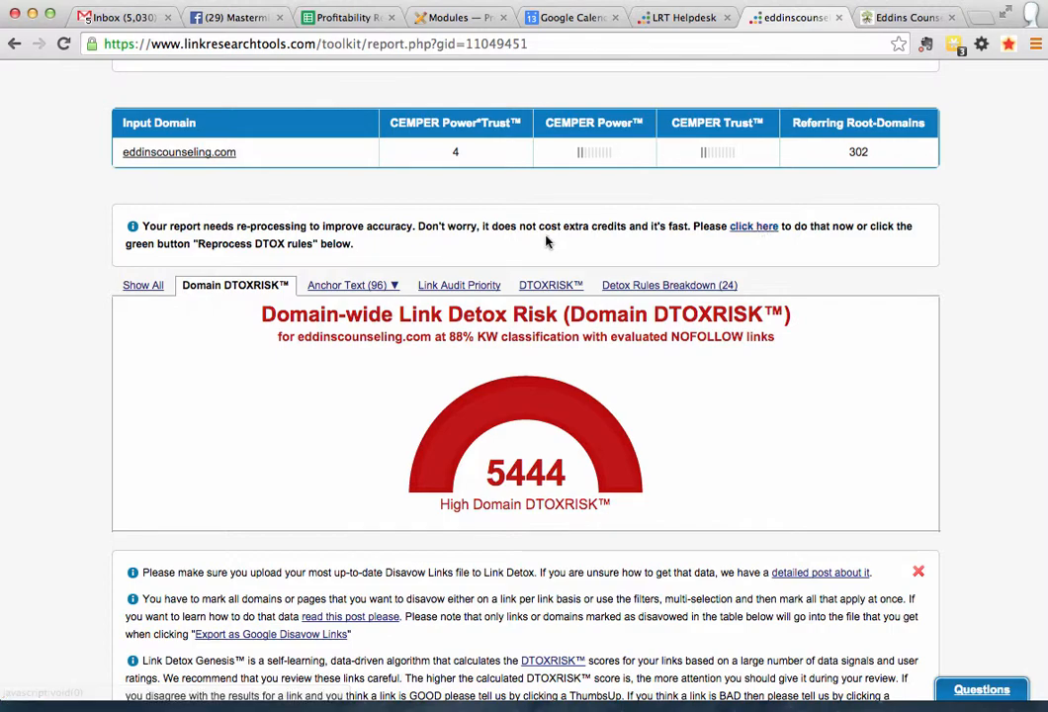
{"action": "scroll", "coordinate": [733, 420], "scroll_direction": "down", "scroll_amount": 2}
{"action": "scroll", "coordinate": [732, 420], "scroll_direction": "down", "scroll_amount": 10}
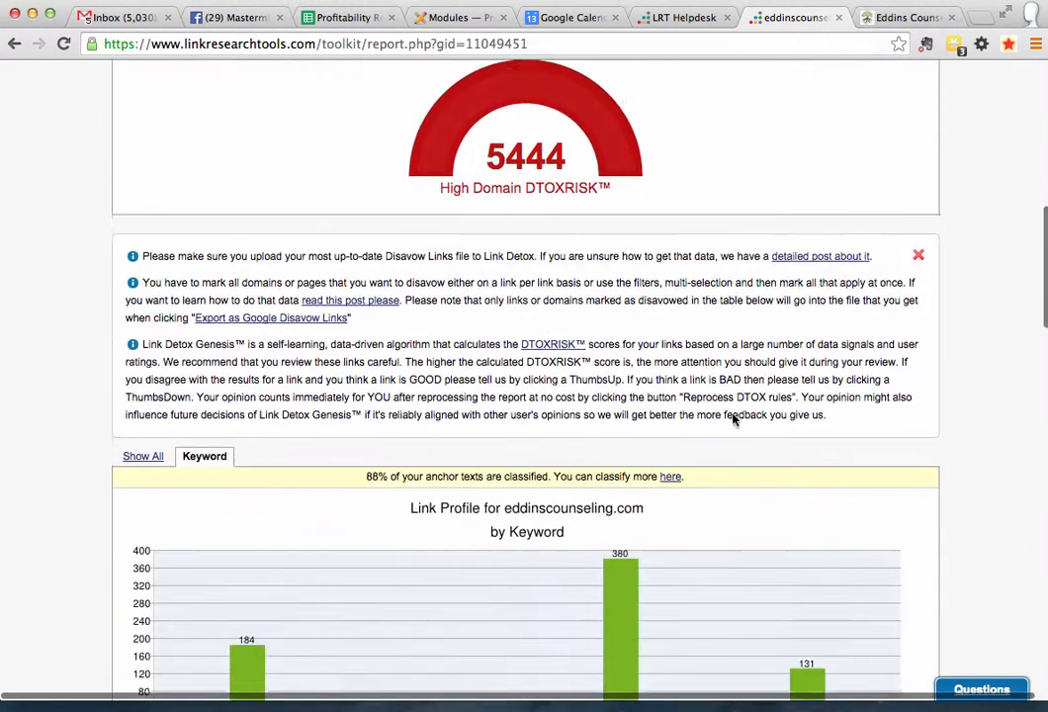
{"action": "scroll", "coordinate": [733, 420], "scroll_direction": "down", "scroll_amount": 5}
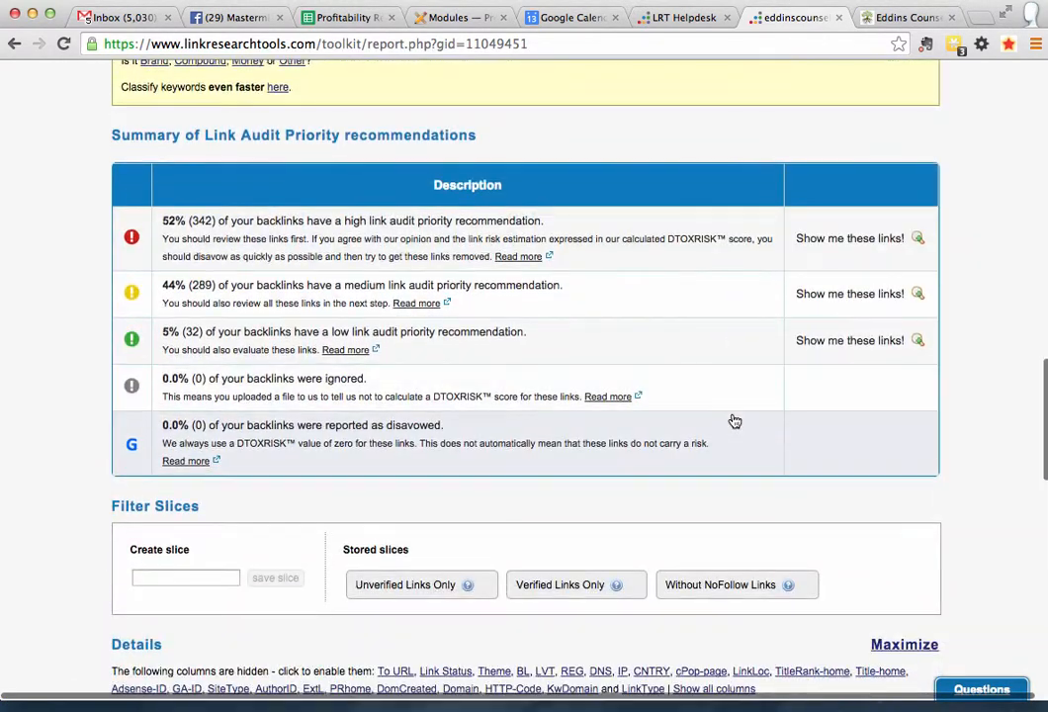
{"action": "scroll", "coordinate": [732, 420], "scroll_direction": "down", "scroll_amount": 2}
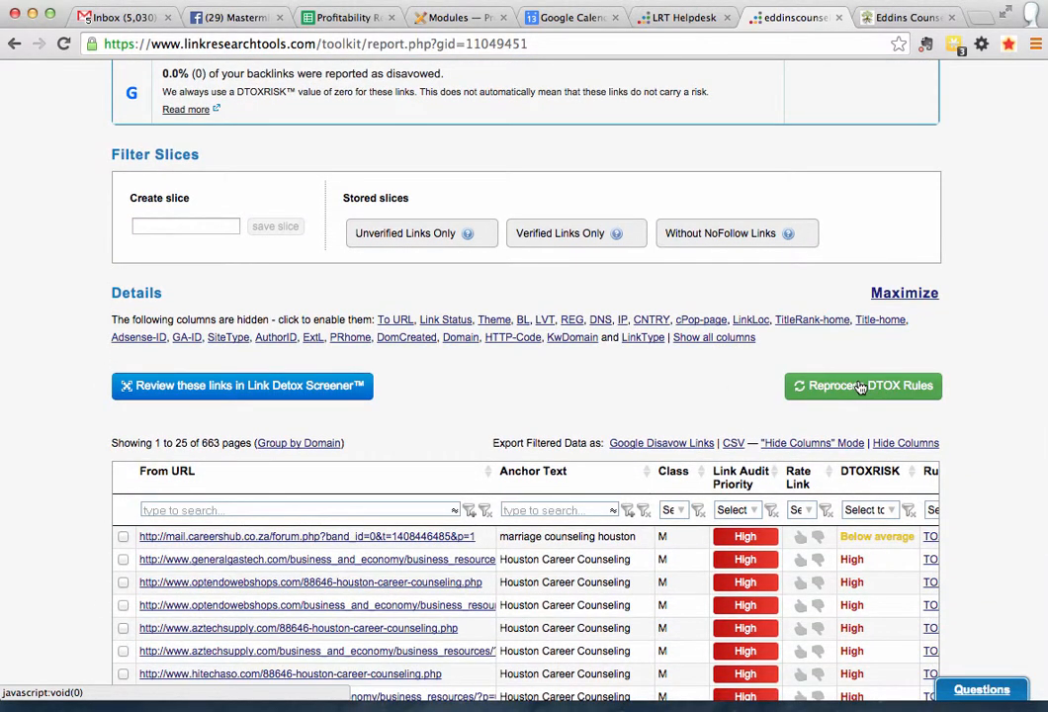
{"action": "scroll", "coordinate": [859, 386], "scroll_direction": "down", "scroll_amount": 2}
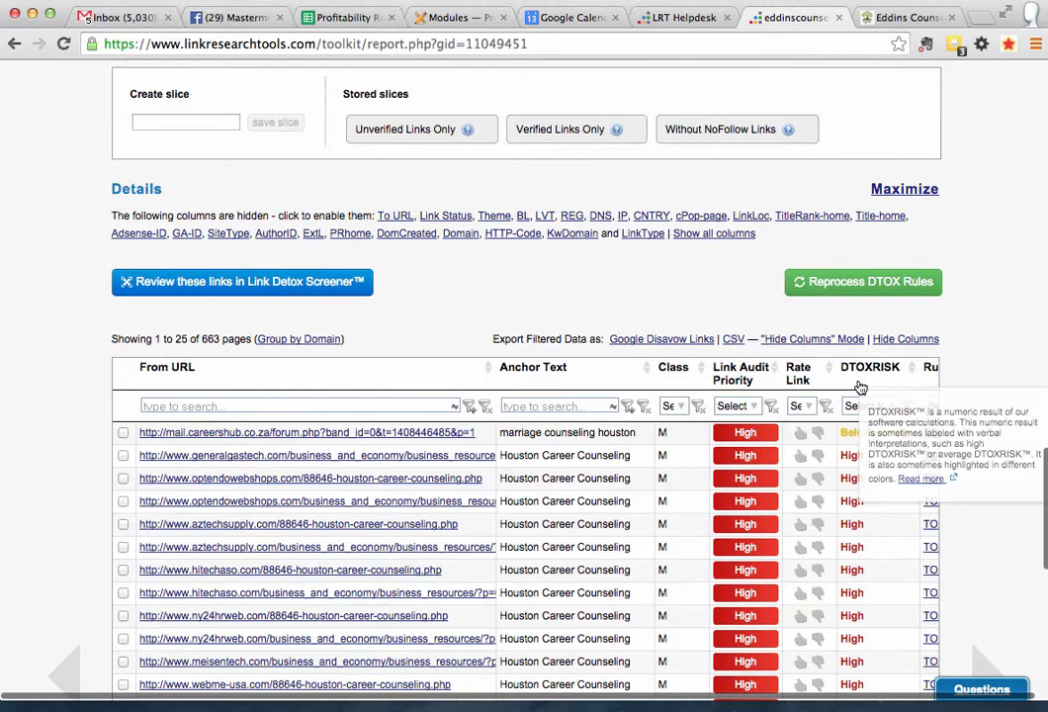
{"action": "left_click", "coordinate": [867, 285]}
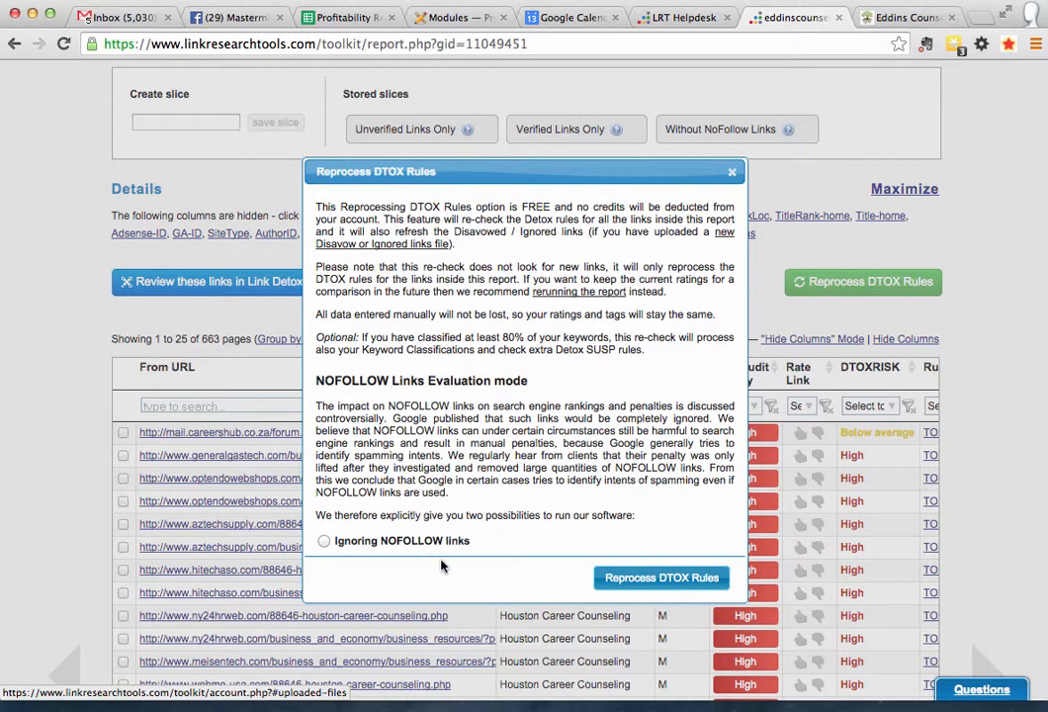
{"action": "left_click", "coordinate": [652, 582]}
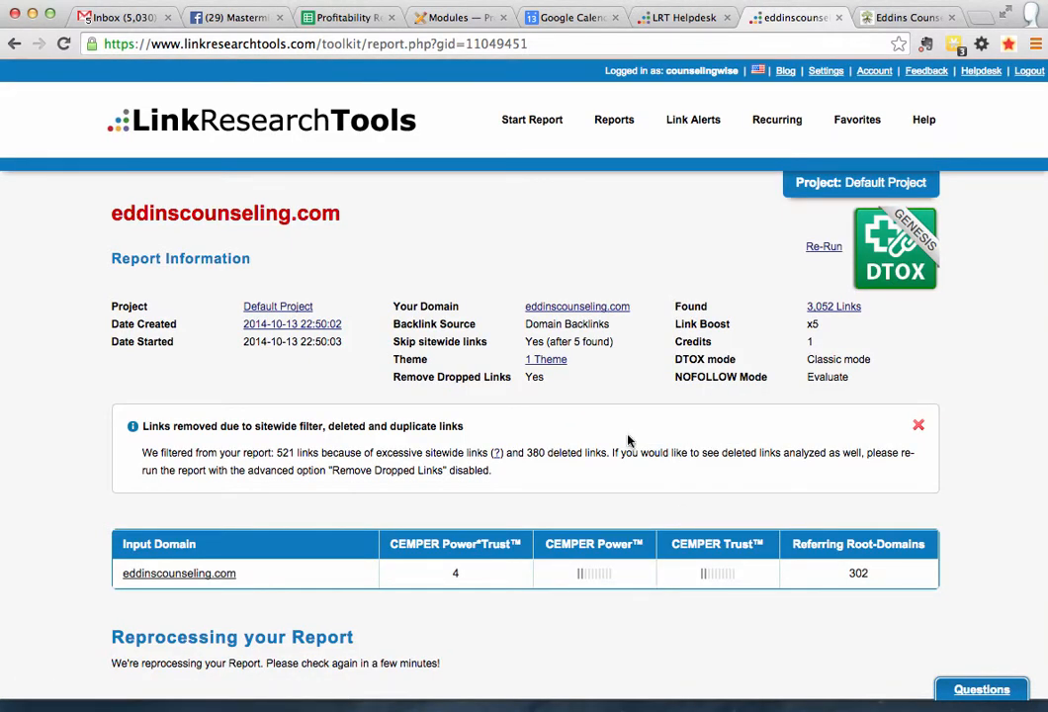
Step: Open the reprocessed eddinscounseling.com report from the reports list and review its Domain DTOXRISK score and keyword link profile chart
{"action": "scroll", "coordinate": [627, 441], "scroll_direction": "down", "scroll_amount": 1}
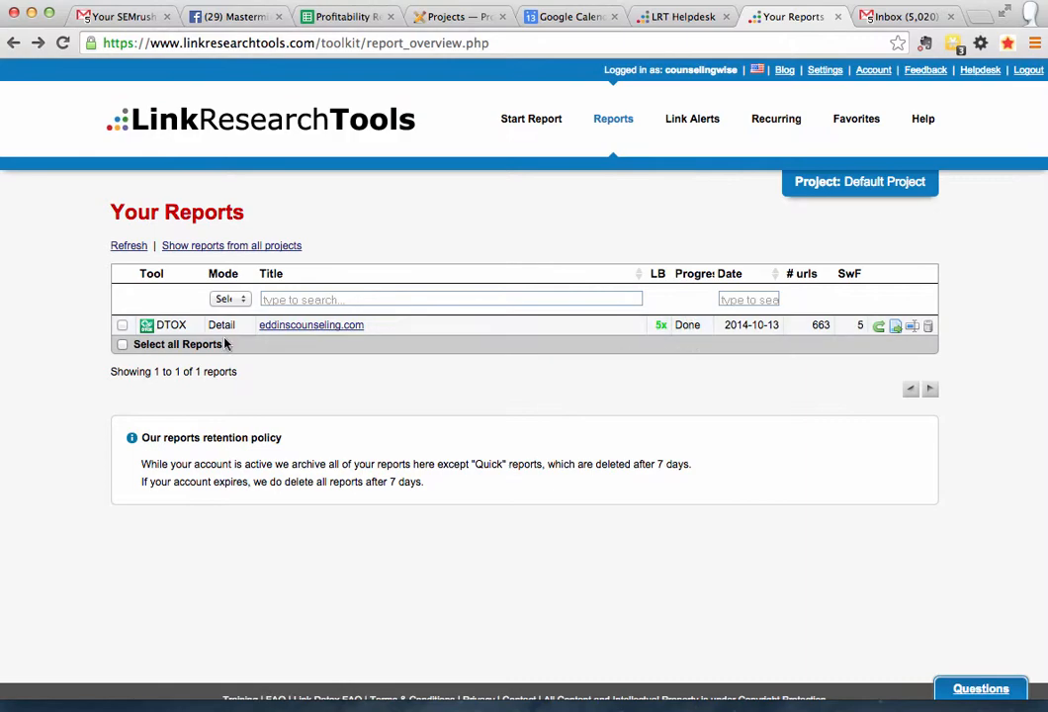
{"action": "left_click", "coordinate": [294, 328]}
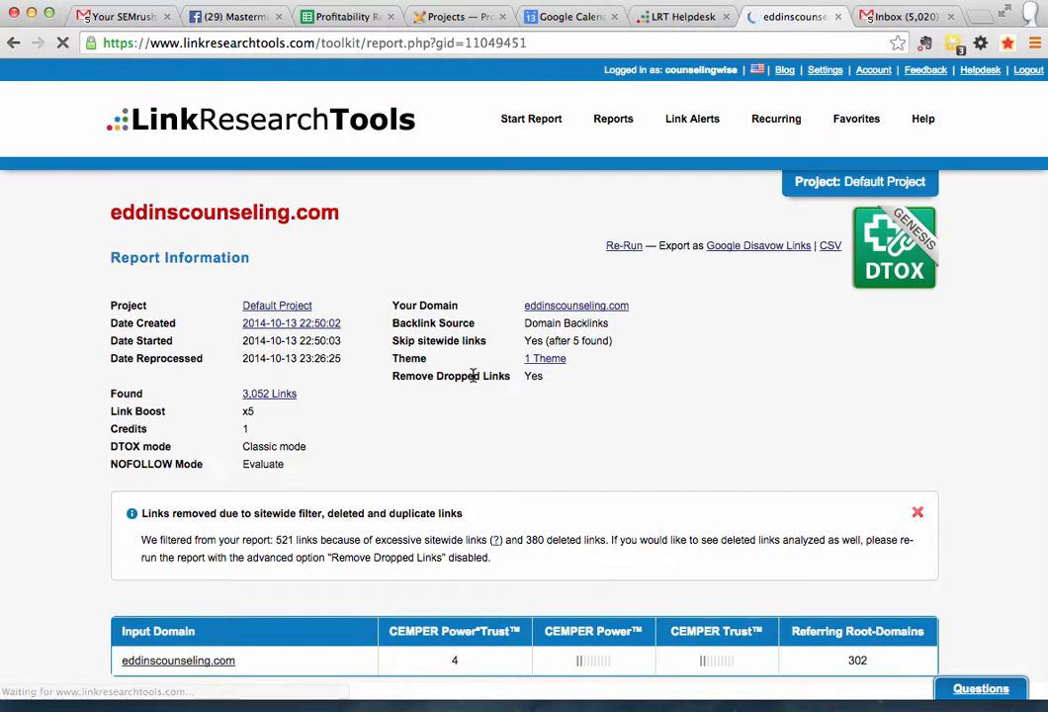
{"action": "scroll", "coordinate": [475, 376], "scroll_direction": "down", "scroll_amount": 3}
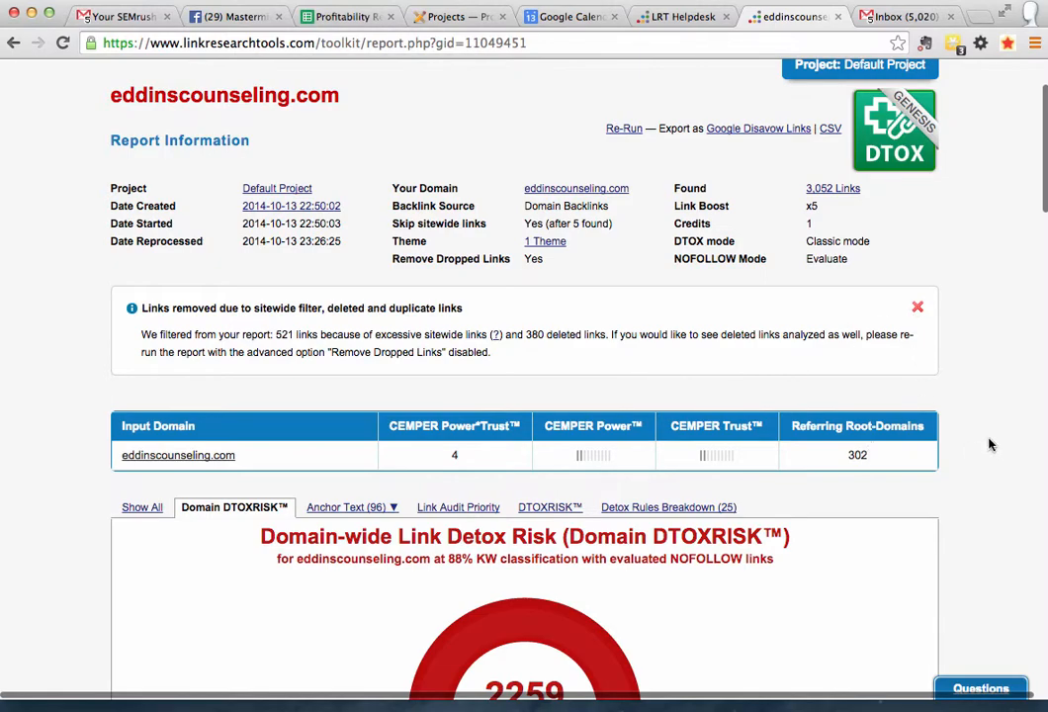
{"action": "scroll", "coordinate": [618, 373], "scroll_direction": "down", "scroll_amount": 10}
{"action": "scroll", "coordinate": [619, 372], "scroll_direction": "up", "scroll_amount": 10}
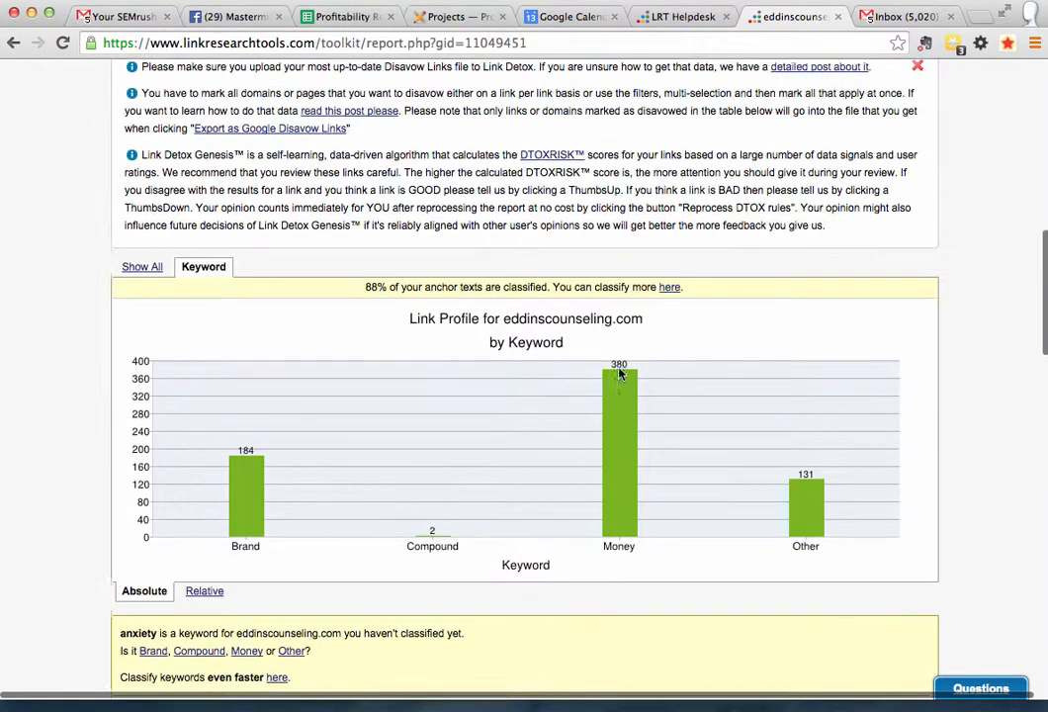
{"action": "scroll", "coordinate": [618, 372], "scroll_direction": "down", "scroll_amount": 2}
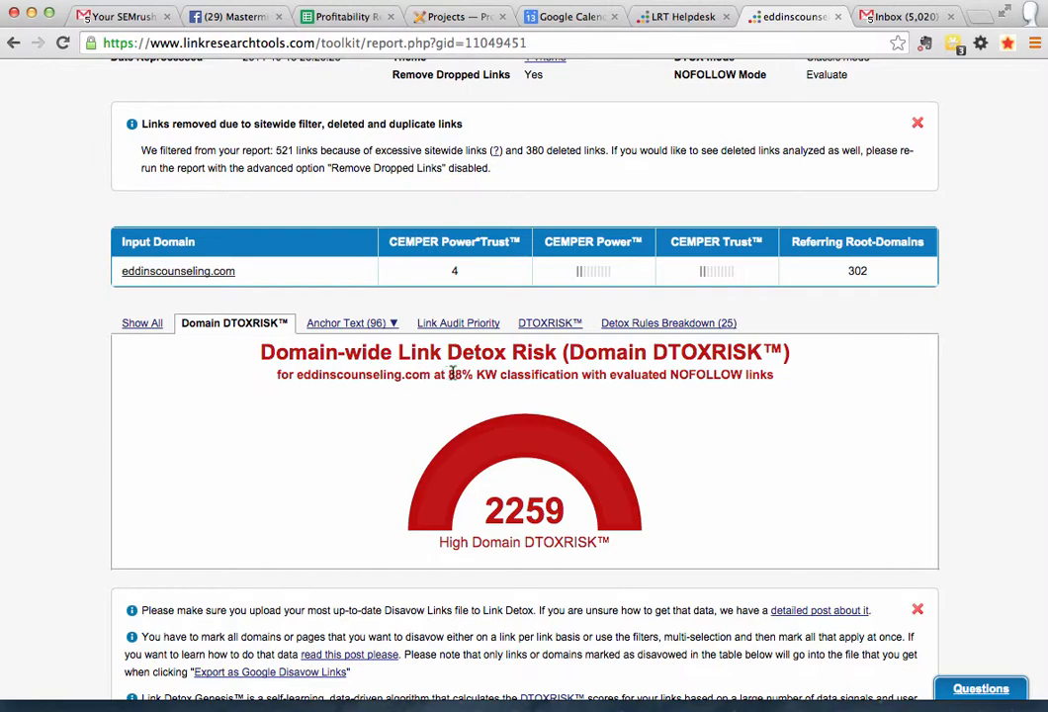
{"action": "scroll", "coordinate": [660, 378], "scroll_direction": "down", "scroll_amount": 3}
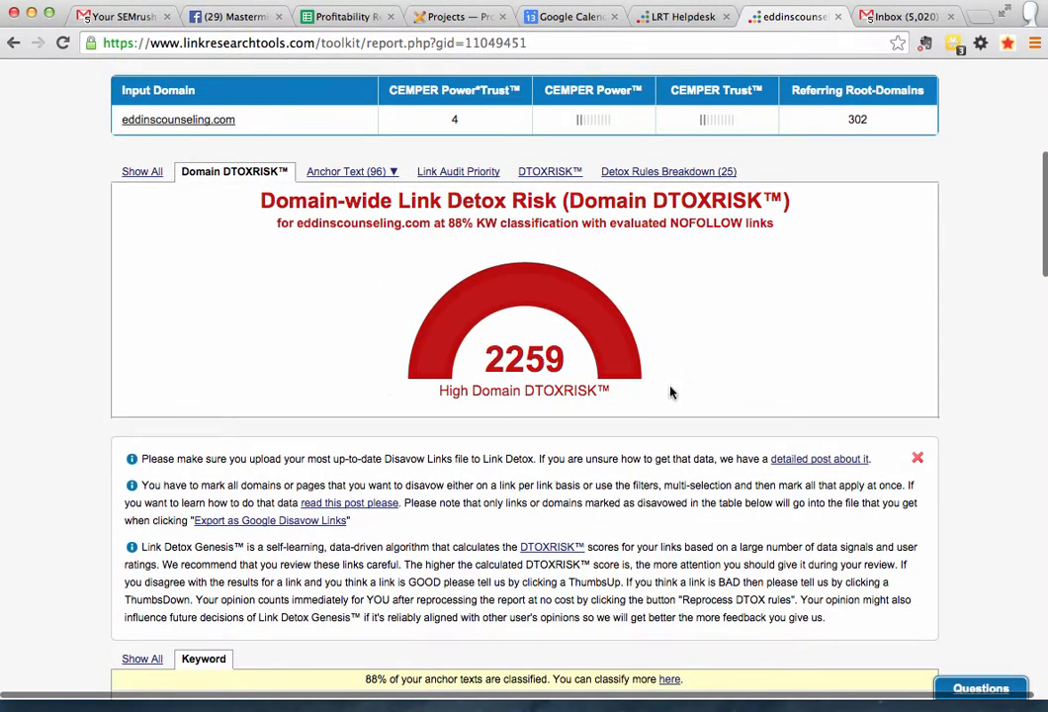
{"action": "scroll", "coordinate": [795, 332], "scroll_direction": "down", "scroll_amount": 8}
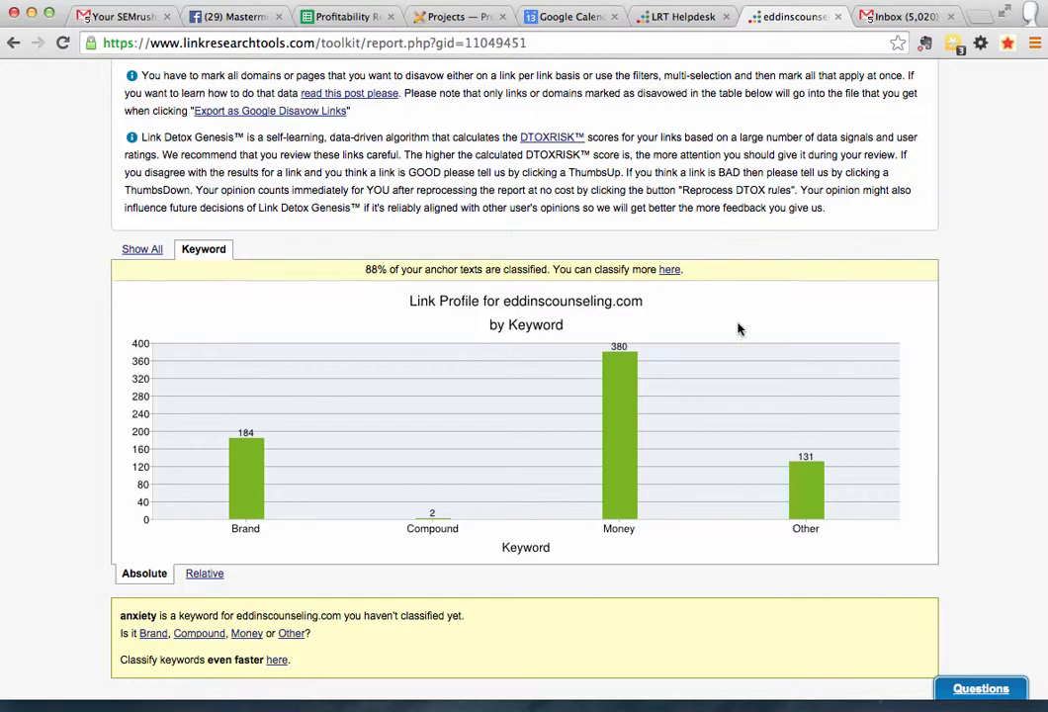
{"action": "scroll", "coordinate": [738, 329], "scroll_direction": "down", "scroll_amount": 1}
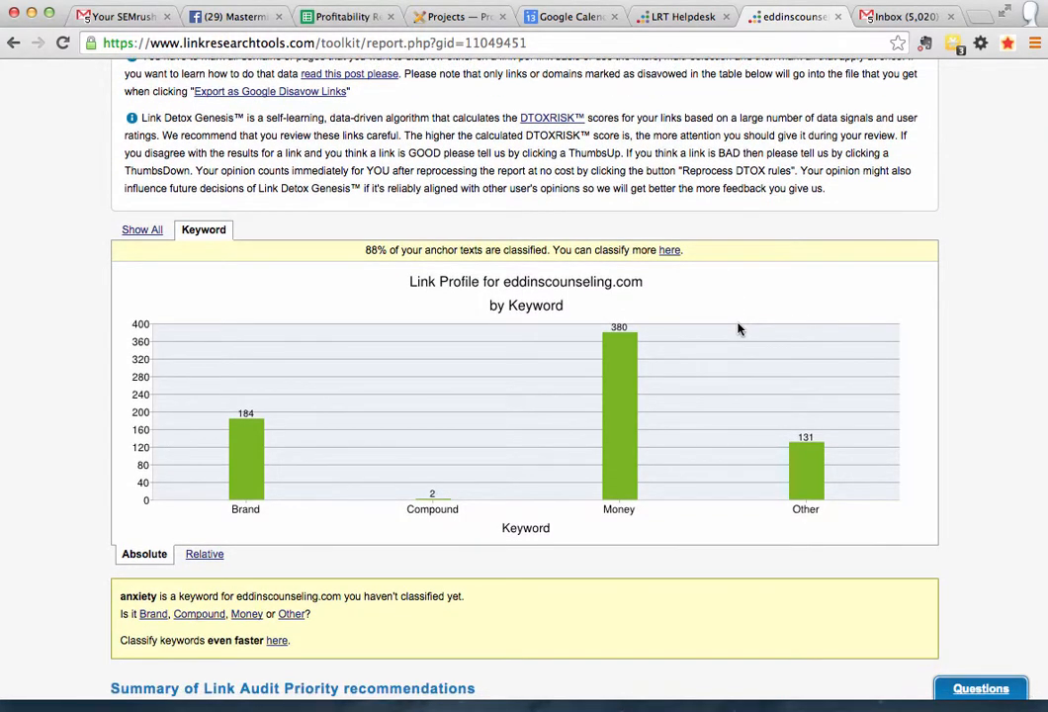
{"action": "scroll", "coordinate": [738, 329], "scroll_direction": "up", "scroll_amount": 5}
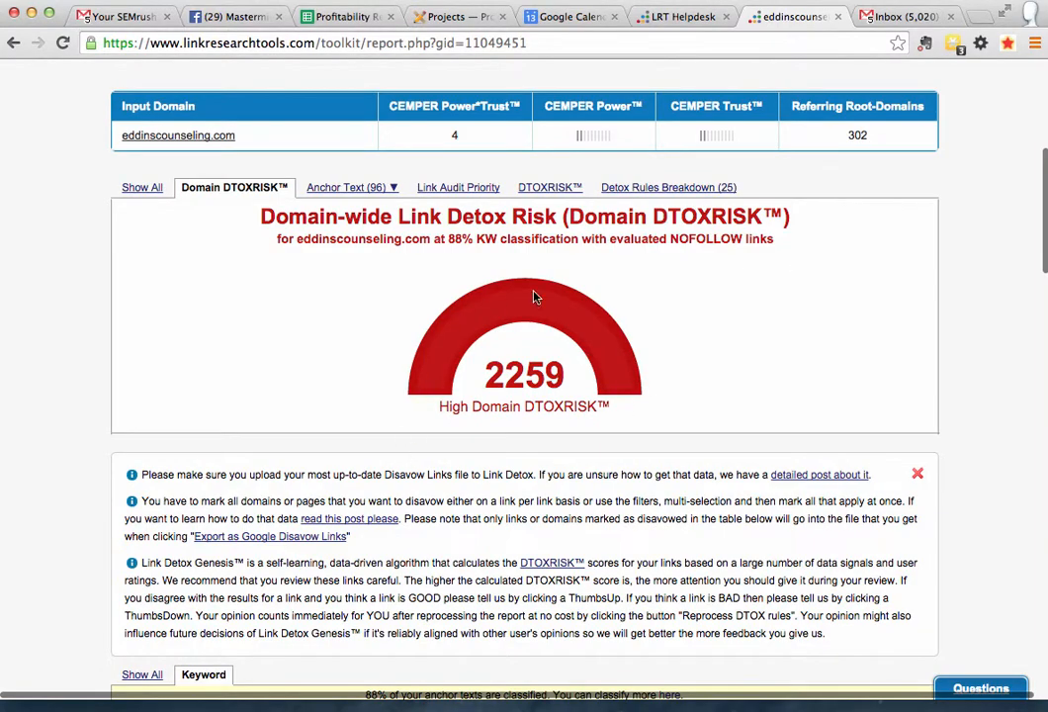
{"action": "scroll", "coordinate": [751, 370], "scroll_direction": "down", "scroll_amount": 3}
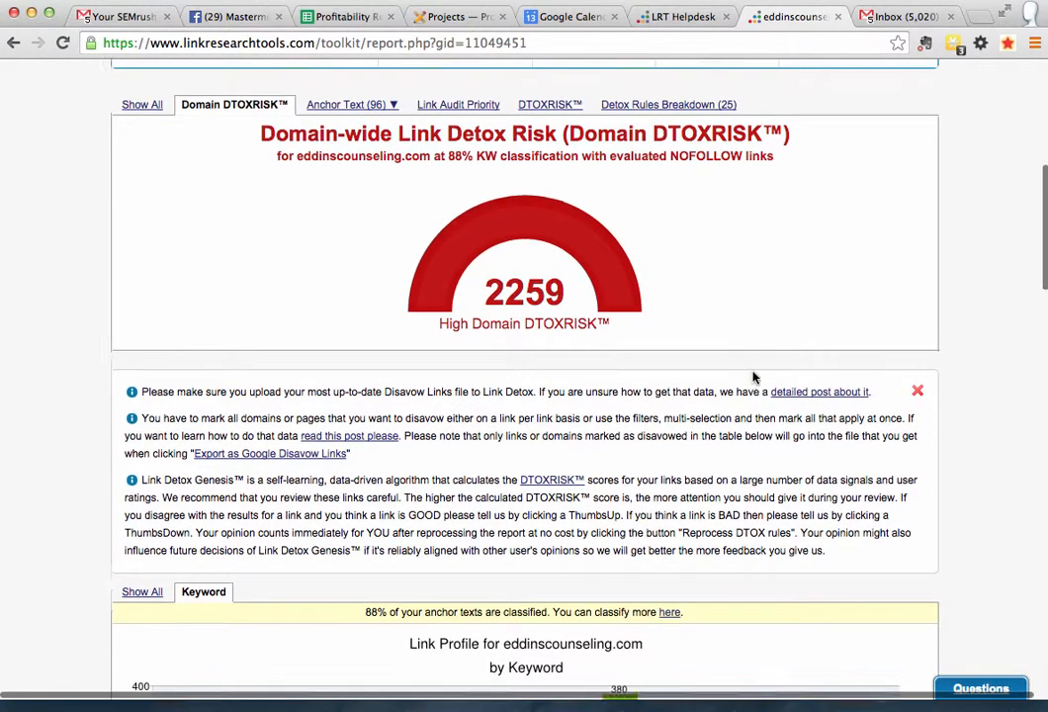
Step: Examine the Link Audit Priority recommendations and the details table's backlink URLs, anchor texts, priorities and DTOXRISK ratings
{"action": "scroll", "coordinate": [753, 376], "scroll_direction": "down", "scroll_amount": 8}
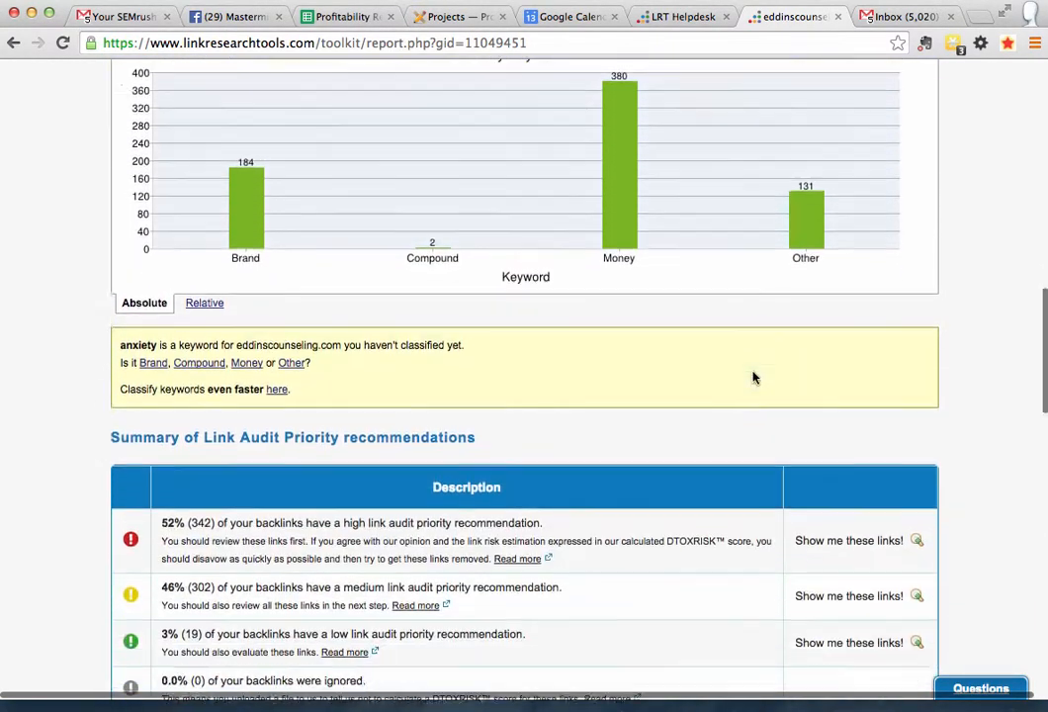
{"action": "scroll", "coordinate": [754, 378], "scroll_direction": "down", "scroll_amount": 1}
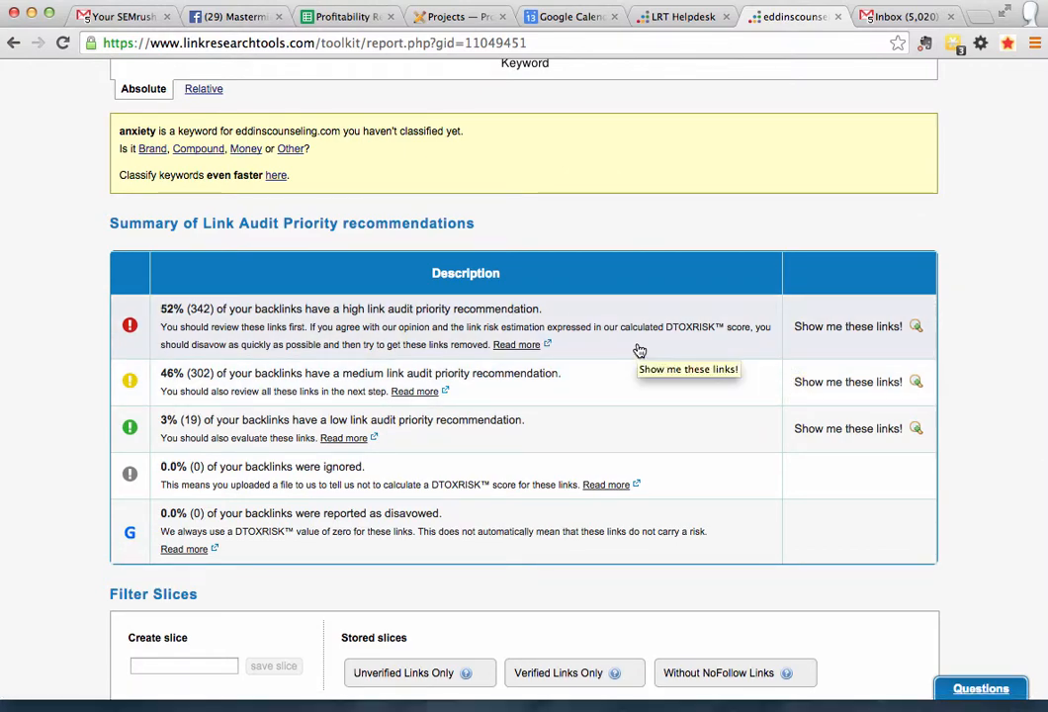
{"action": "scroll", "coordinate": [640, 351], "scroll_direction": "down", "scroll_amount": 2}
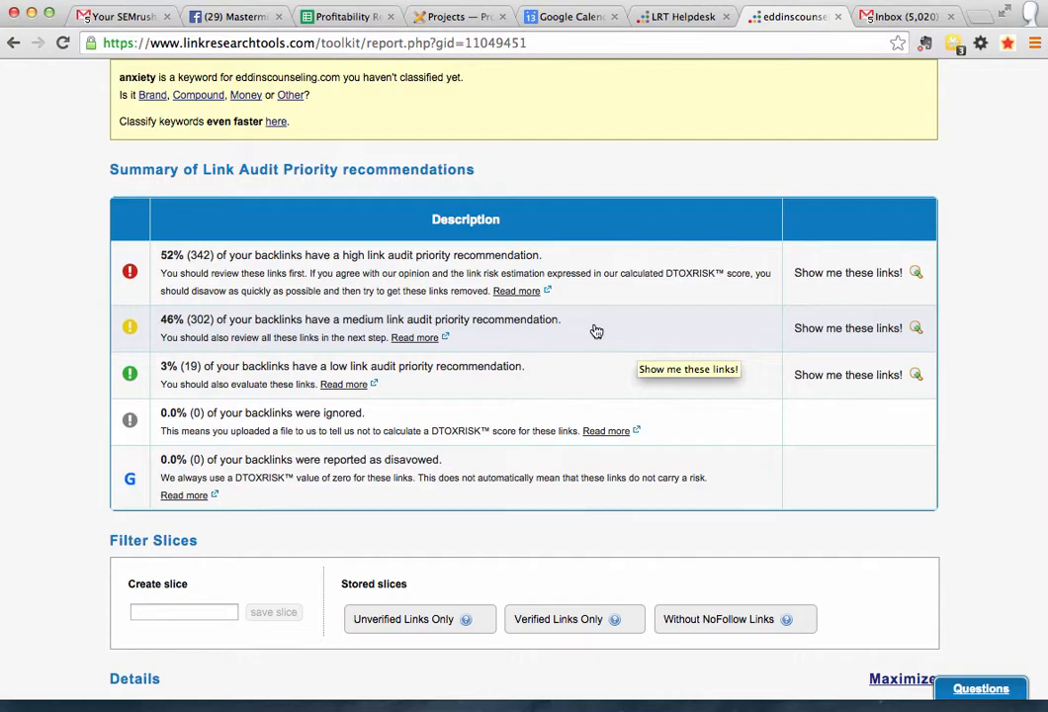
{"action": "scroll", "coordinate": [596, 330], "scroll_direction": "down", "scroll_amount": 10}
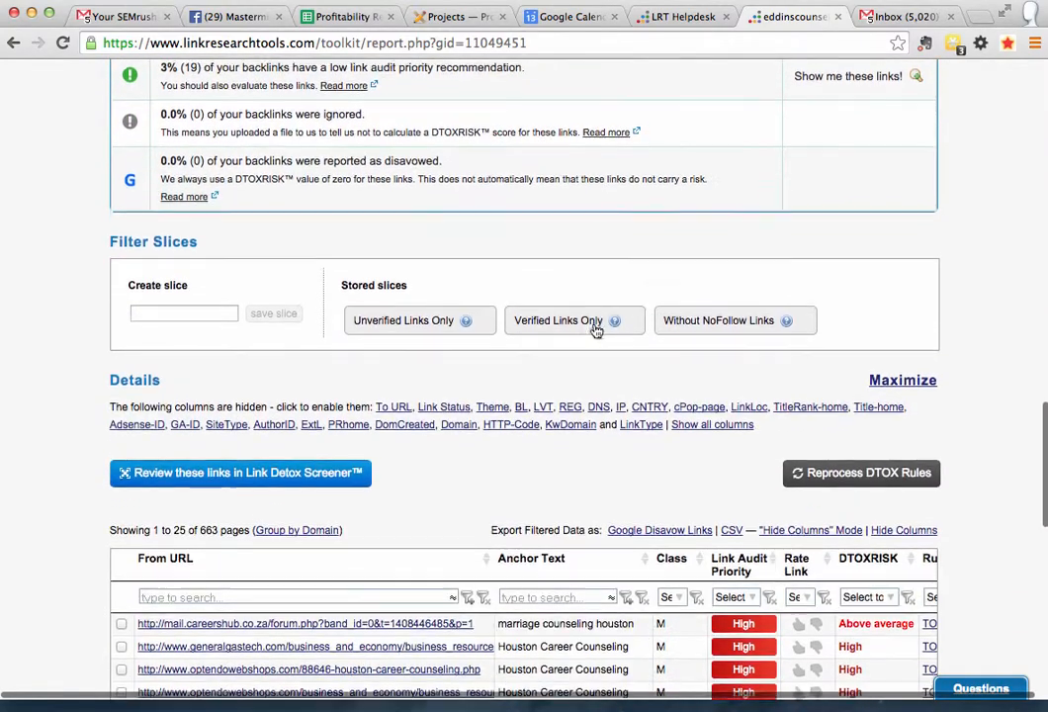
{"action": "scroll", "coordinate": [596, 330], "scroll_direction": "down", "scroll_amount": 5}
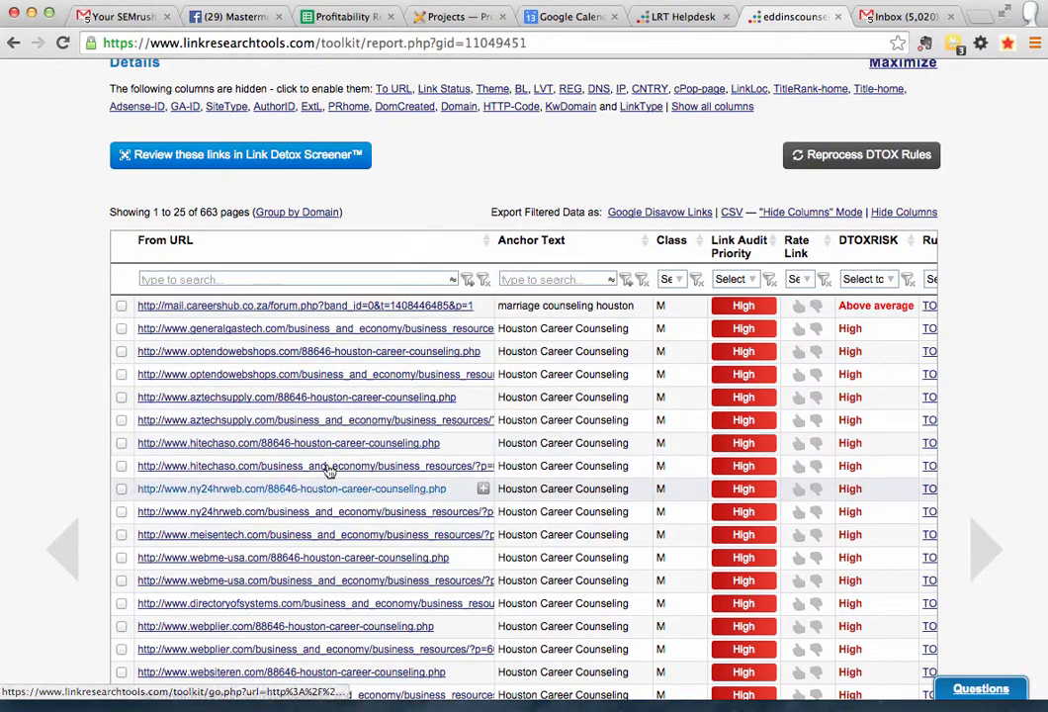
{"action": "scroll", "coordinate": [645, 348], "scroll_direction": "down", "scroll_amount": 3}
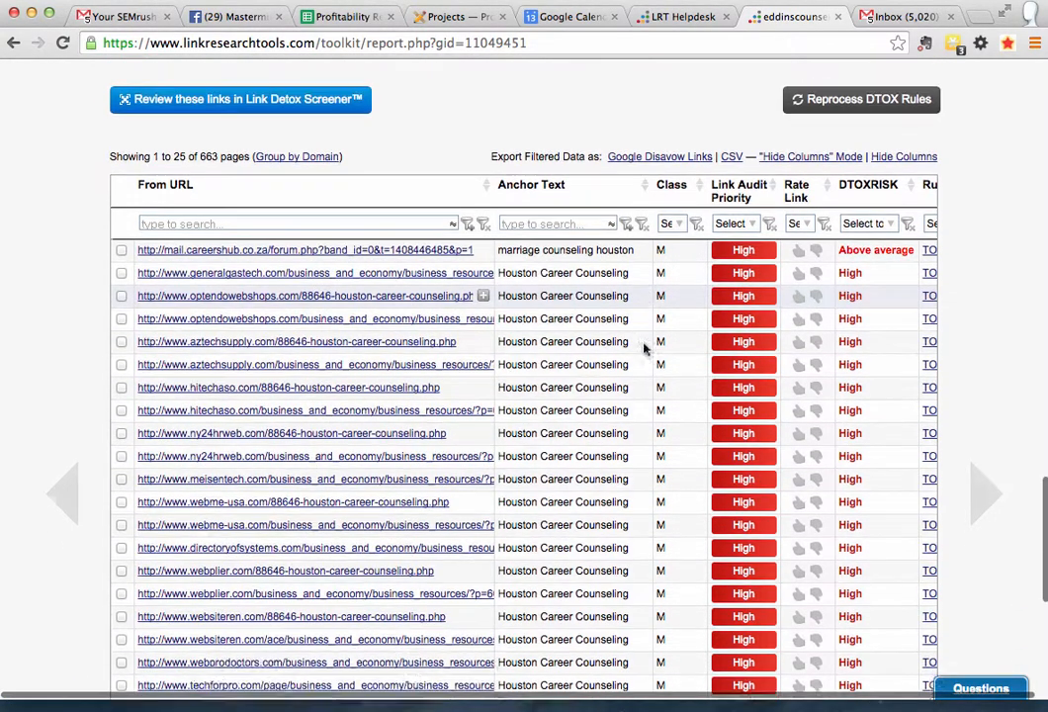
{"action": "scroll", "coordinate": [644, 347], "scroll_direction": "down", "scroll_amount": 3}
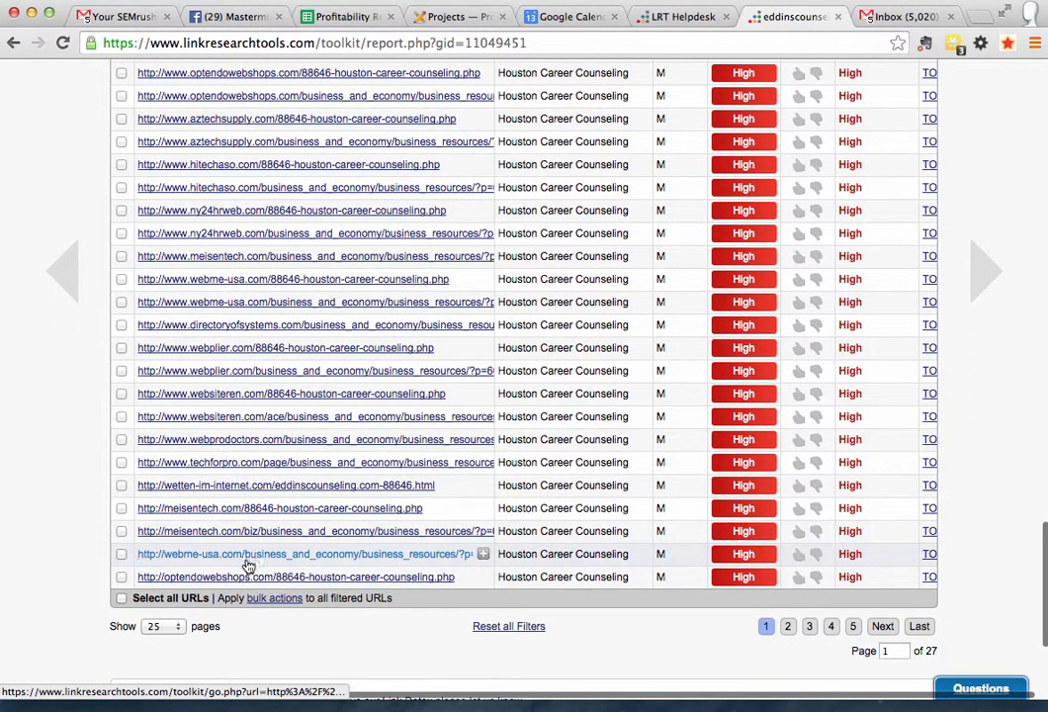
{"action": "scroll", "coordinate": [297, 400], "scroll_direction": "up", "scroll_amount": 1}
{"action": "scroll", "coordinate": [297, 400], "scroll_direction": "up", "scroll_amount": 3}
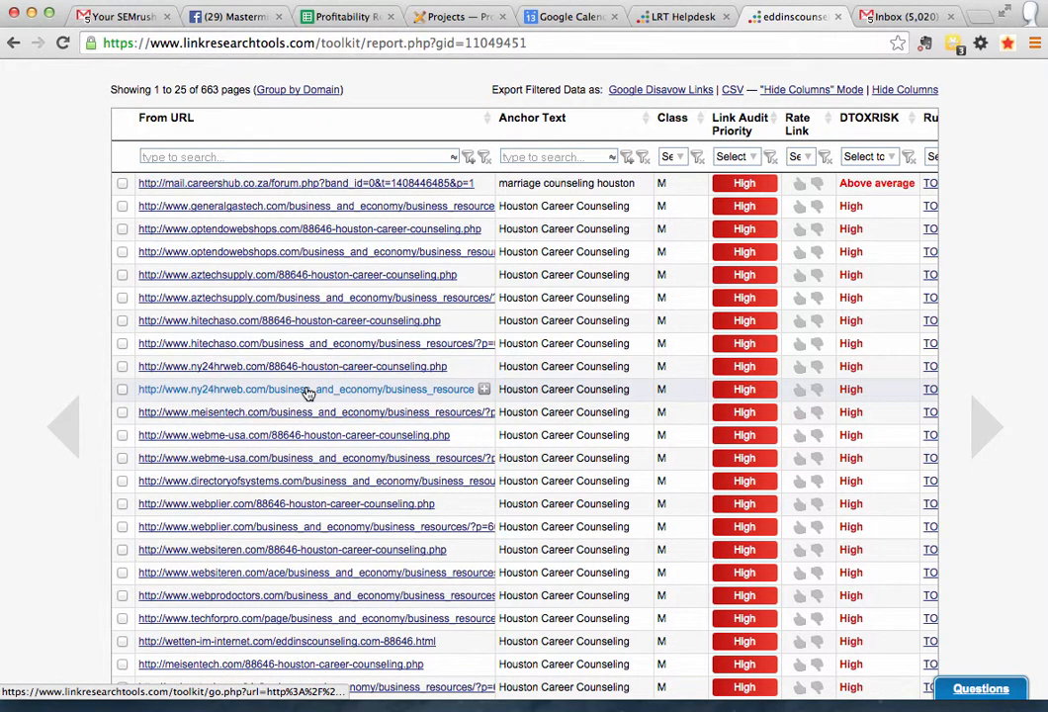
Step: Examine the first page of backlinks in the details table, along with the hidden-column and data export options above it
{"action": "scroll", "coordinate": [306, 405], "scroll_direction": "down", "scroll_amount": 4}
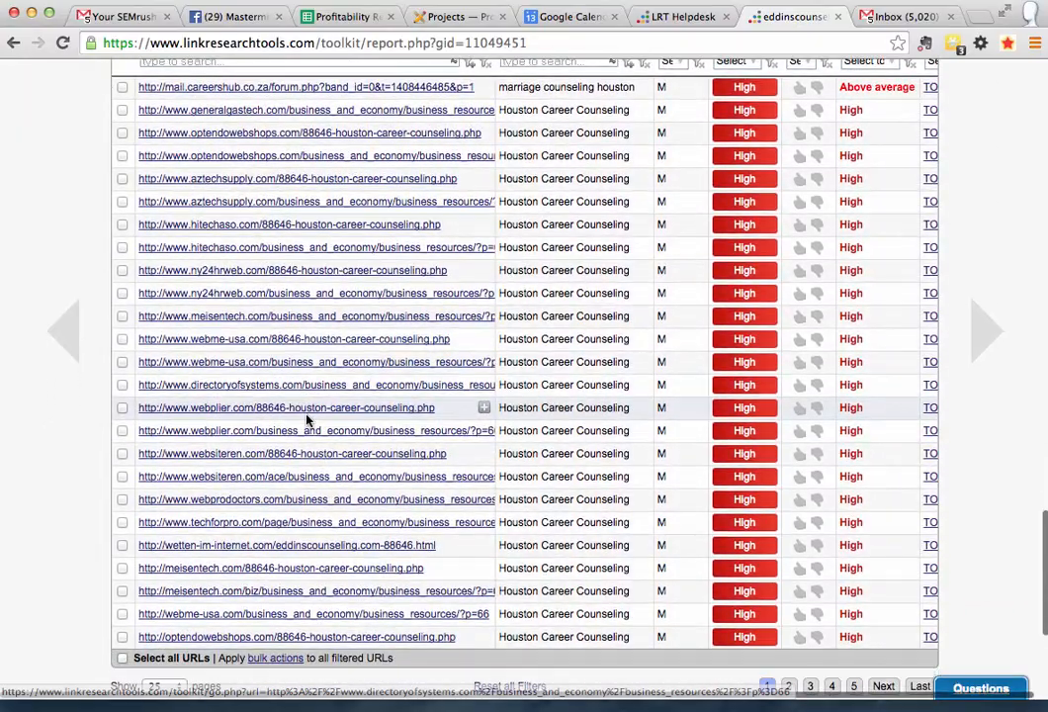
{"action": "scroll", "coordinate": [306, 420], "scroll_direction": "down", "scroll_amount": 5}
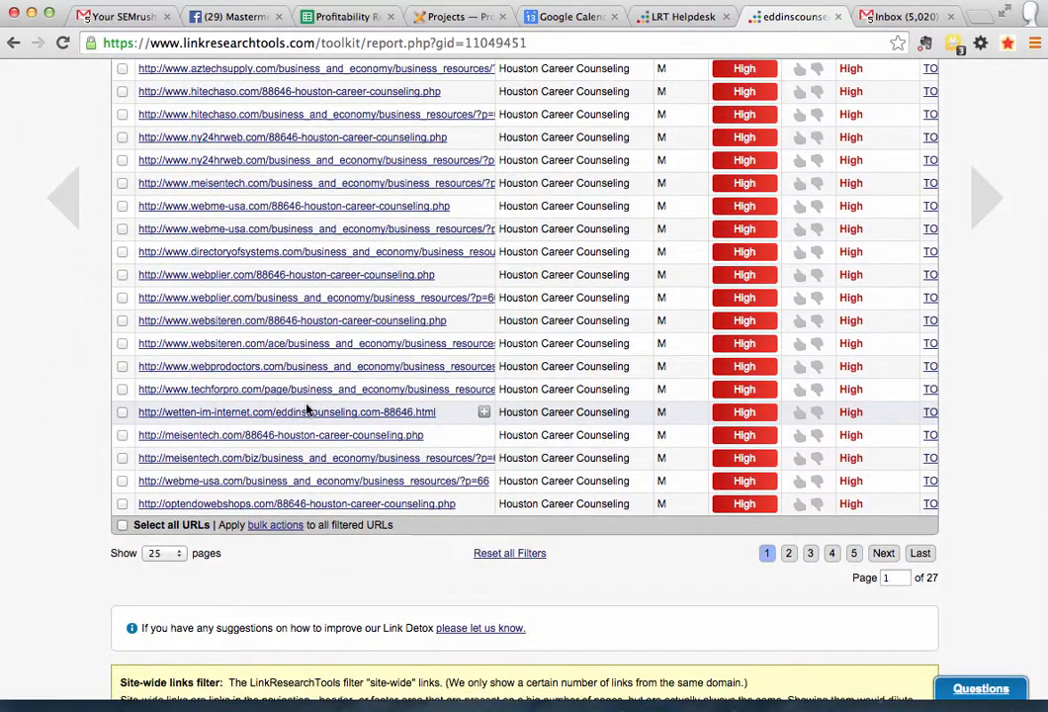
{"action": "scroll", "coordinate": [308, 410], "scroll_direction": "down", "scroll_amount": 2}
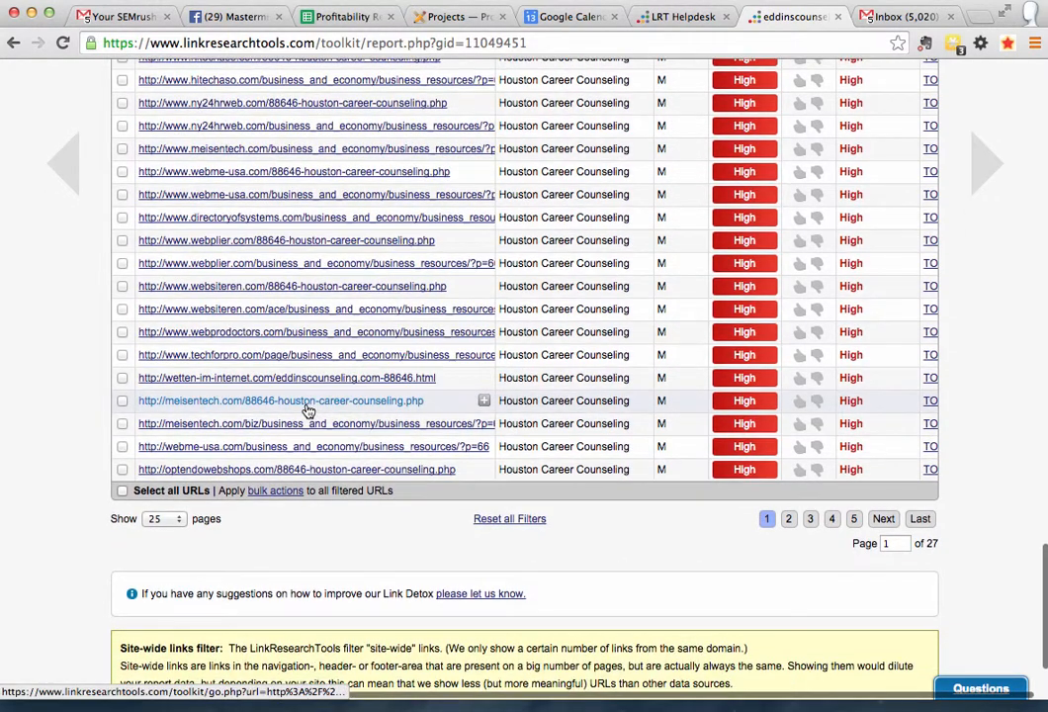
{"action": "scroll", "coordinate": [309, 409], "scroll_direction": "down", "scroll_amount": 3}
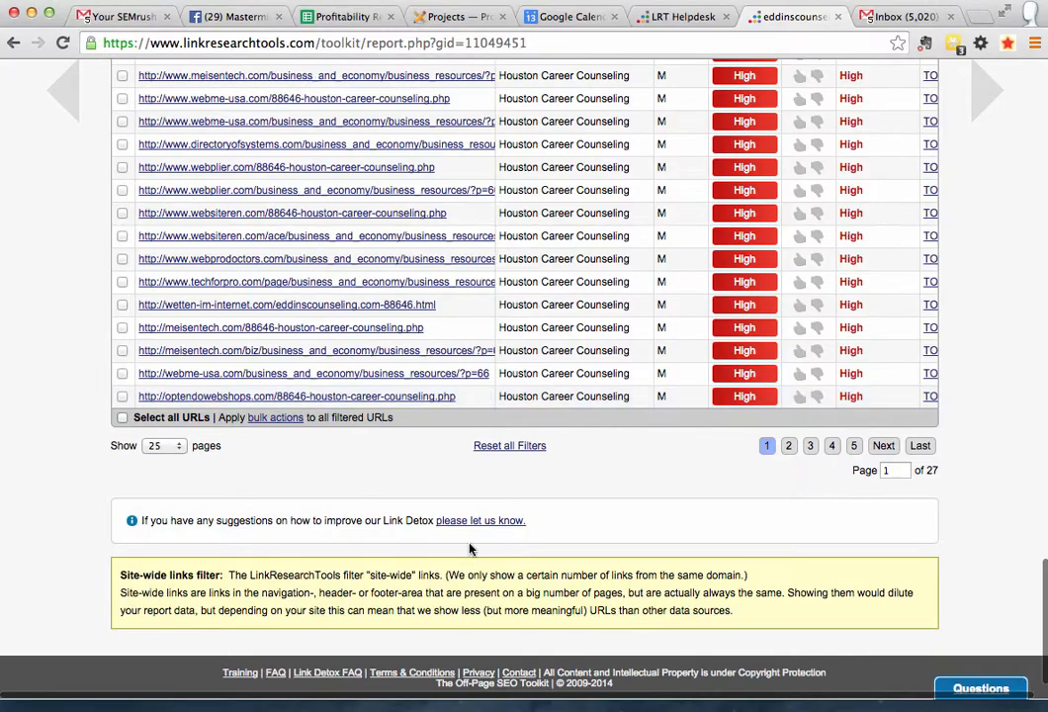
{"action": "scroll", "coordinate": [470, 549], "scroll_direction": "up", "scroll_amount": 10}
{"action": "scroll", "coordinate": [470, 549], "scroll_direction": "up", "scroll_amount": 14}
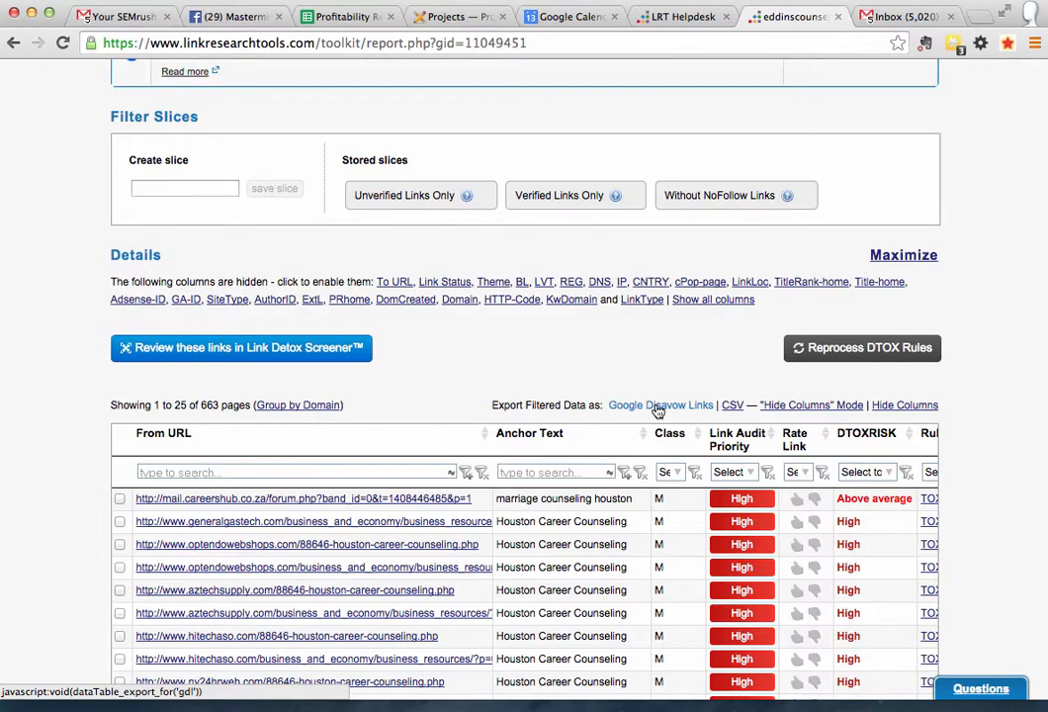
{"action": "scroll", "coordinate": [659, 409], "scroll_direction": "down", "scroll_amount": 5}
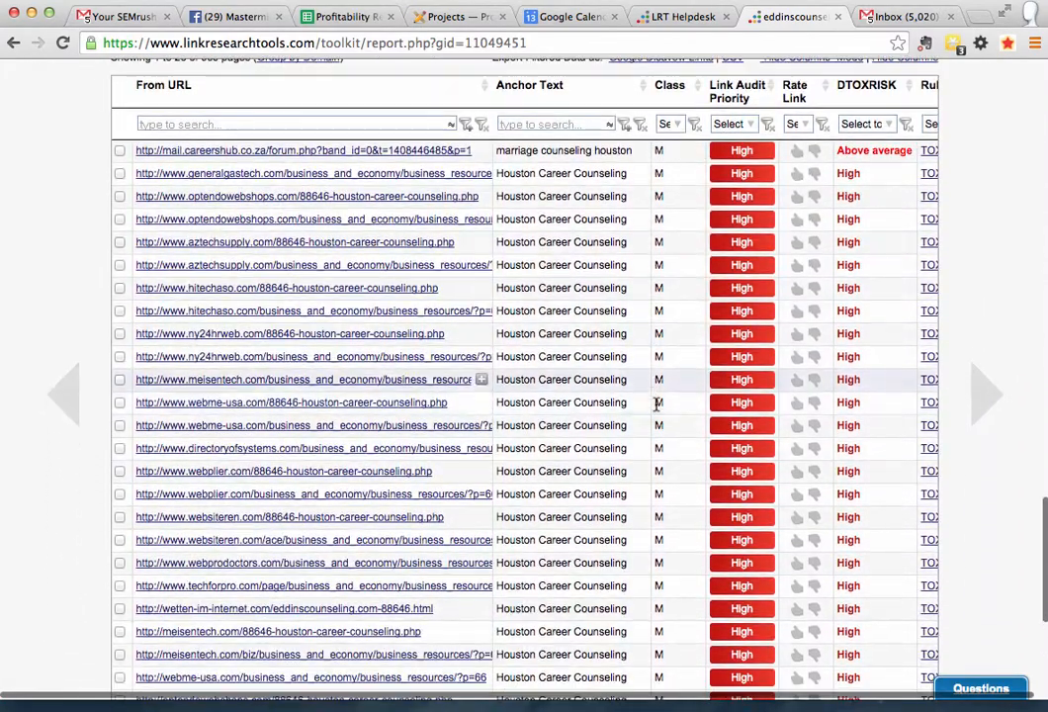
{"action": "scroll", "coordinate": [656, 406], "scroll_direction": "down", "scroll_amount": 3}
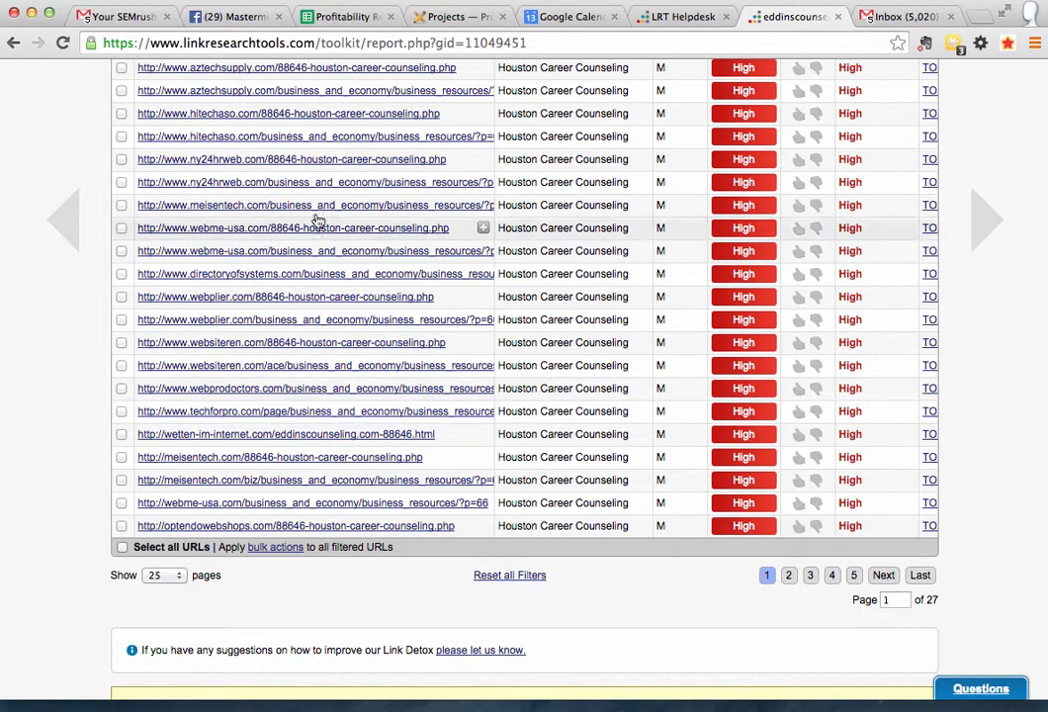
{"action": "scroll", "coordinate": [357, 425], "scroll_direction": "down", "scroll_amount": 2}
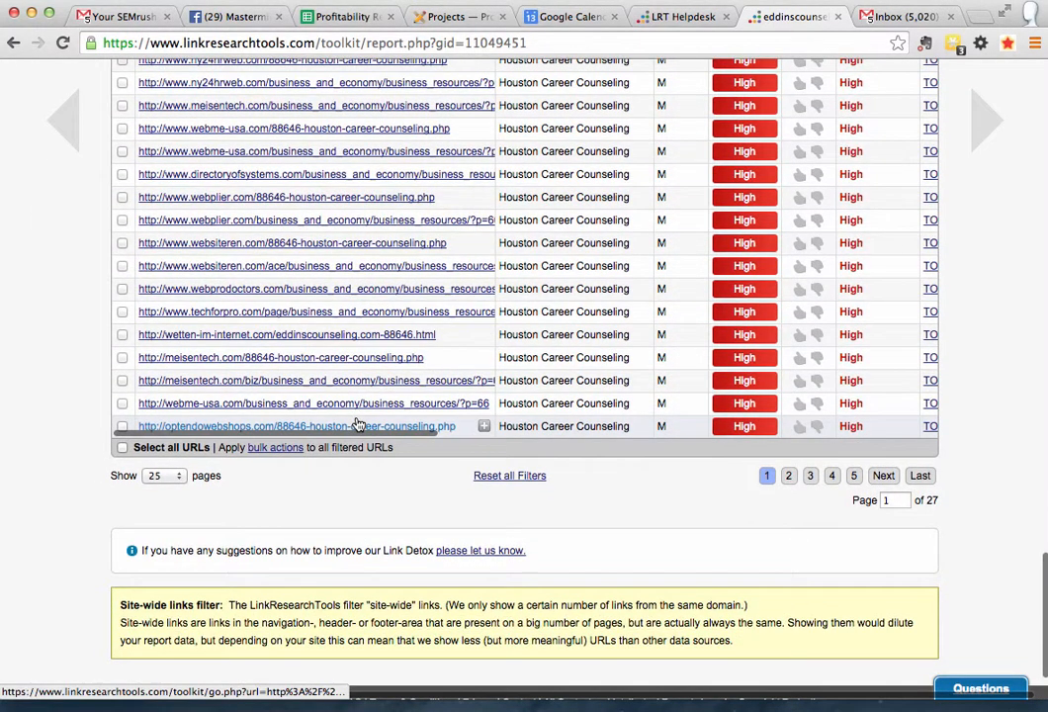
Step: Browse pages 5 and 7 of the backlink details table to review their anchor texts and Link Audit Priority ratings
{"action": "left_click", "coordinate": [854, 474]}
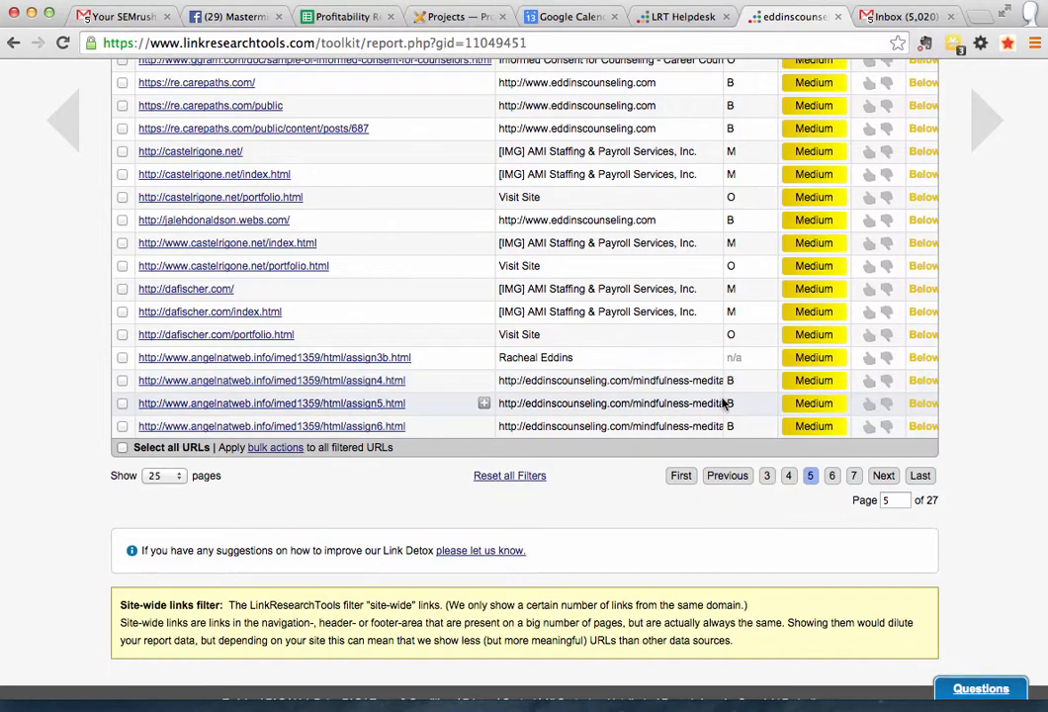
{"action": "left_click", "coordinate": [854, 476]}
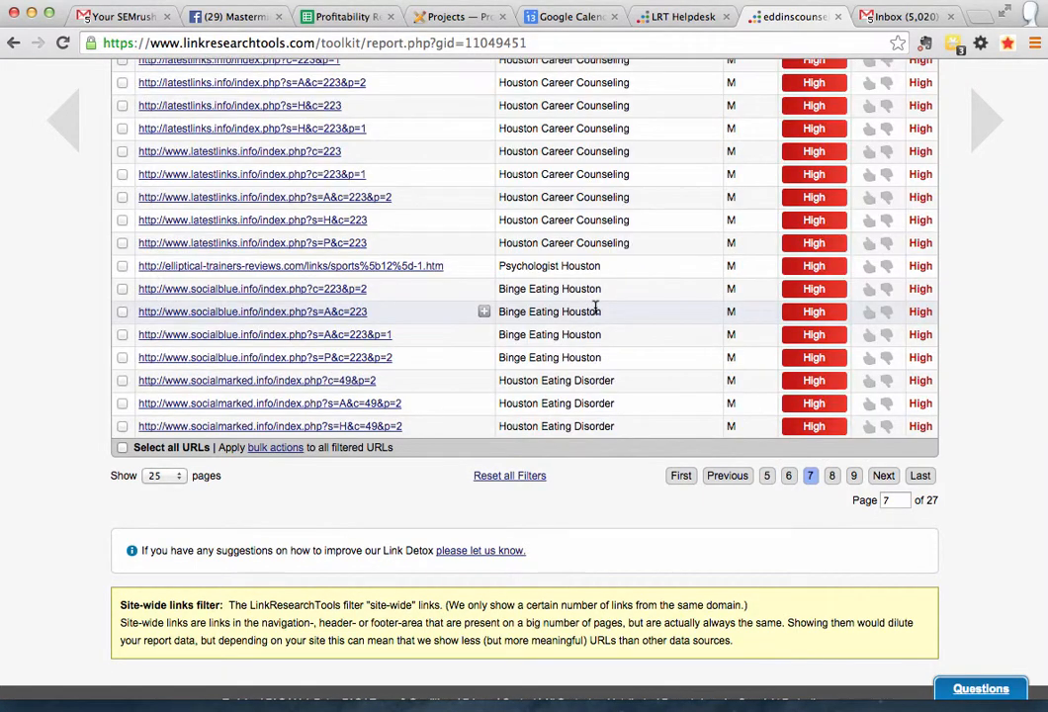
{"action": "scroll", "coordinate": [595, 309], "scroll_direction": "up", "scroll_amount": 15}
{"action": "scroll", "coordinate": [595, 312], "scroll_direction": "left", "scroll_amount": 5}
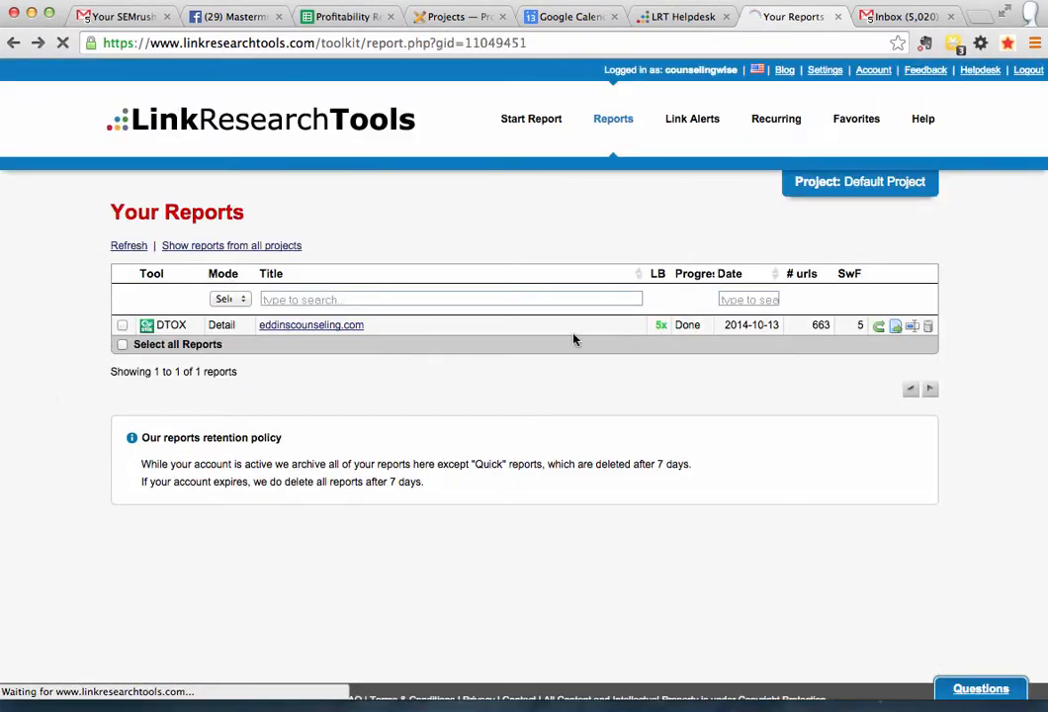
Step: Show the Link Audit Priority breakdown chart in the eddinscounseling.com report
{"action": "scroll", "coordinate": [414, 463], "scroll_direction": "down", "scroll_amount": 1}
{"action": "scroll", "coordinate": [414, 463], "scroll_direction": "down", "scroll_amount": 4}
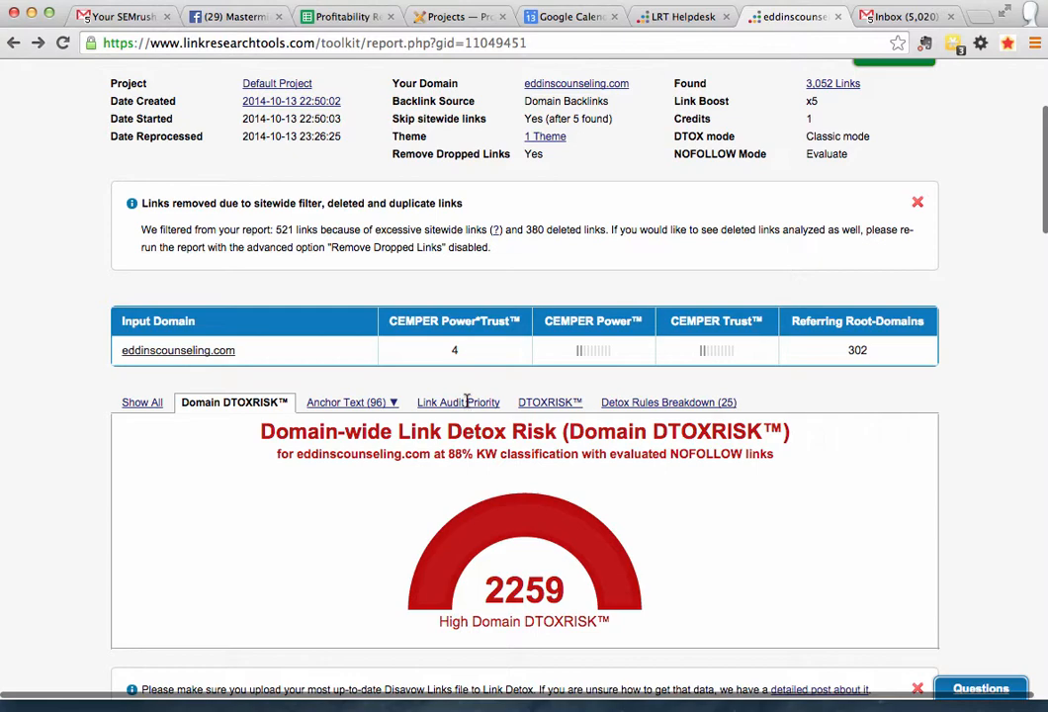
{"action": "left_click", "coordinate": [466, 402]}
{"action": "scroll", "coordinate": [442, 414], "scroll_direction": "down", "scroll_amount": 1}
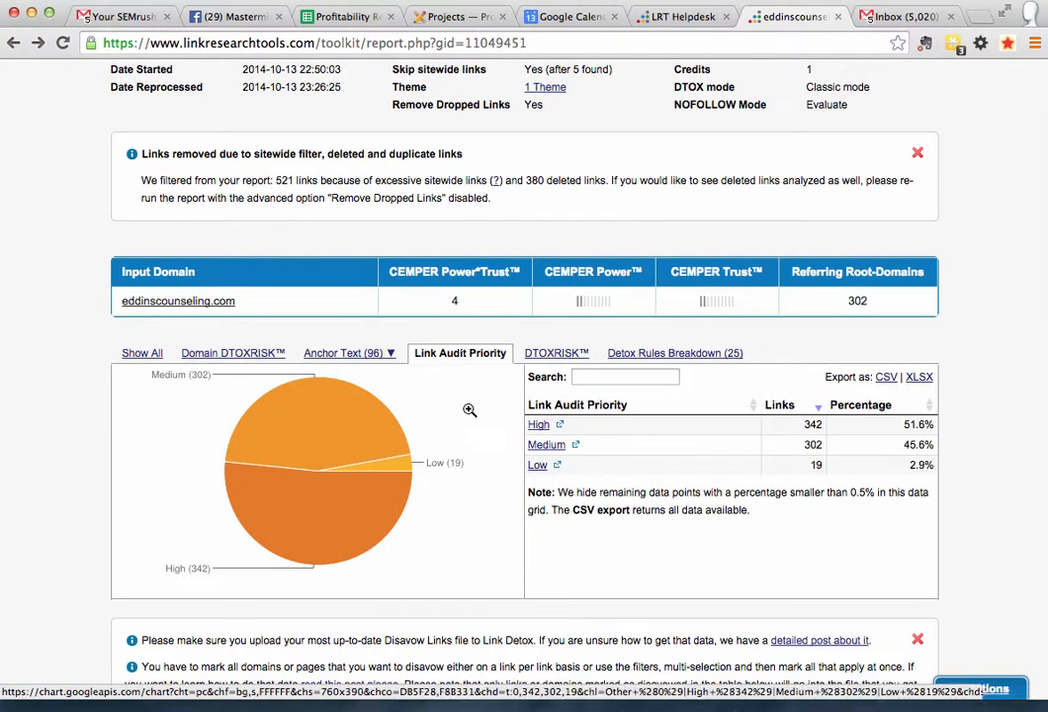
Step: Filter the details table to Low Link Audit Priority links from the breakdown and review their URLs and anchor texts
{"action": "left_click", "coordinate": [545, 469]}
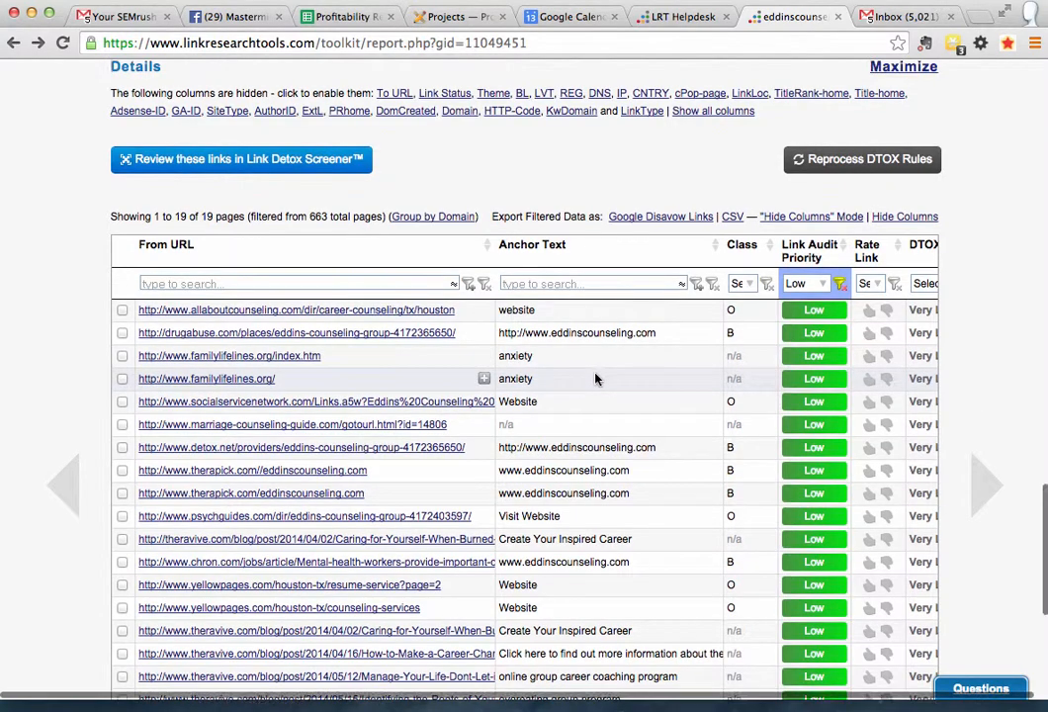
{"action": "scroll", "coordinate": [595, 379], "scroll_direction": "down", "scroll_amount": 1}
{"action": "scroll", "coordinate": [595, 378], "scroll_direction": "down", "scroll_amount": 2}
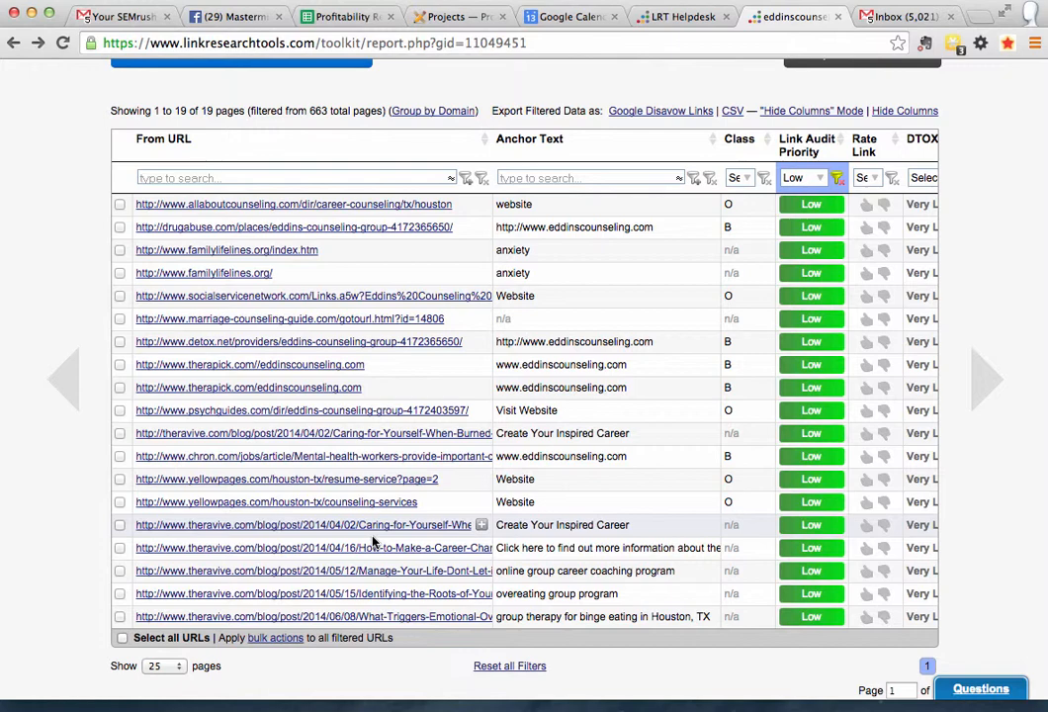
{"action": "scroll", "coordinate": [373, 541], "scroll_direction": "down", "scroll_amount": 2}
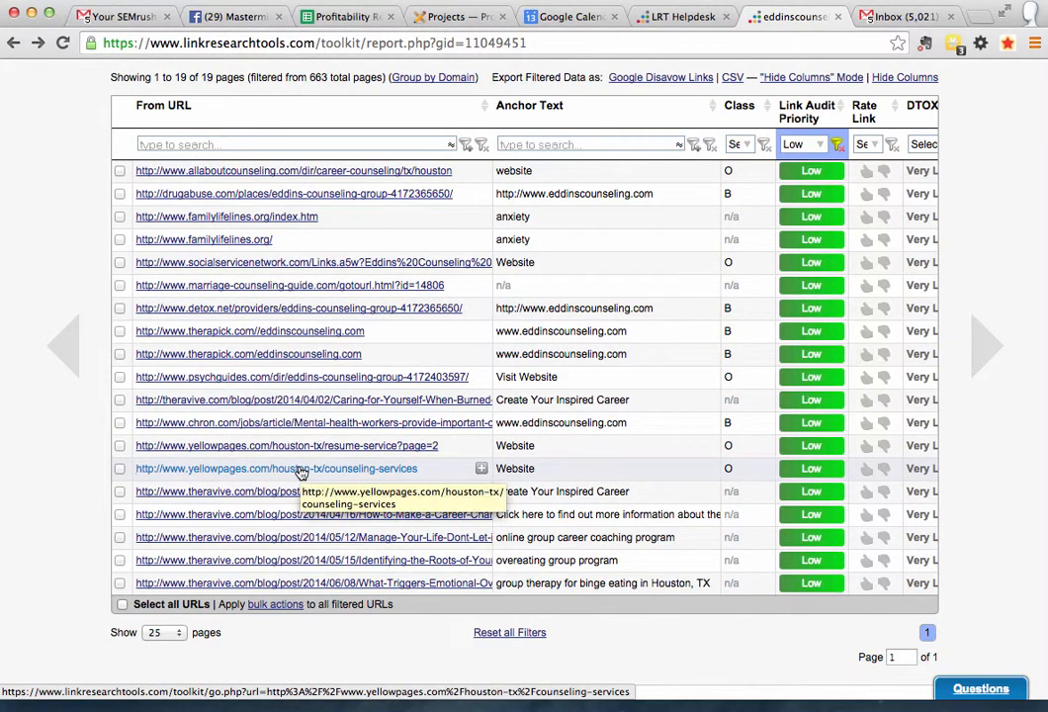
Step: Switch the details table's Link Audit Priority filter from Low to Medium and review the first page of matching backlinks
{"action": "scroll", "coordinate": [688, 392], "scroll_direction": "up", "scroll_amount": 2}
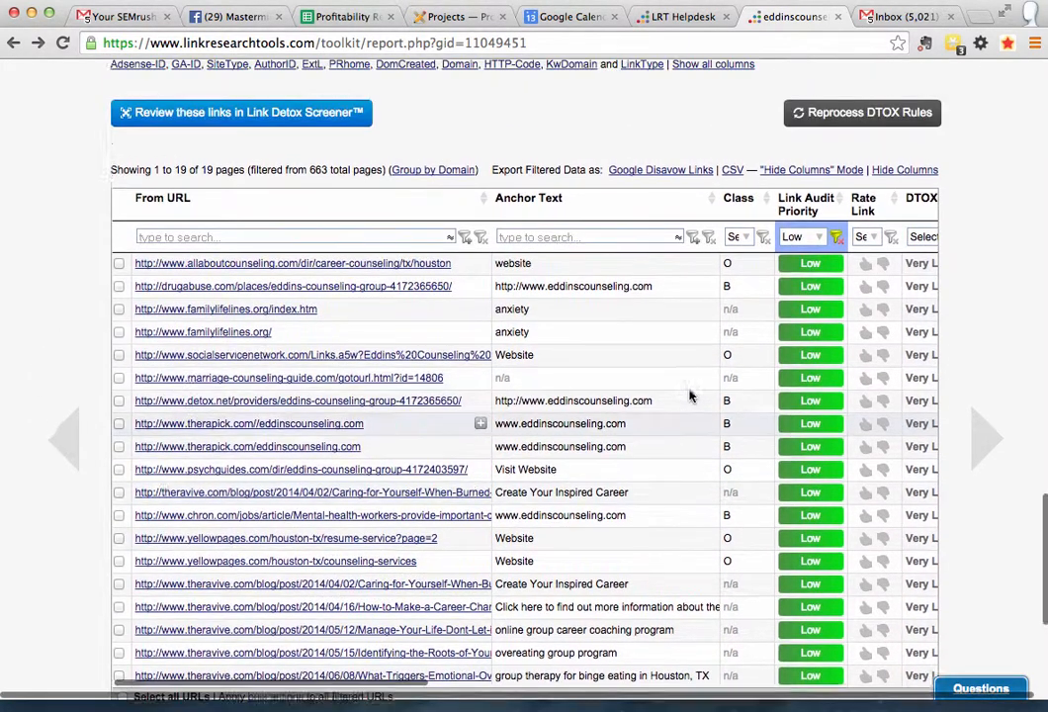
{"action": "scroll", "coordinate": [690, 395], "scroll_direction": "up", "scroll_amount": 1}
{"action": "left_click", "coordinate": [818, 262]}
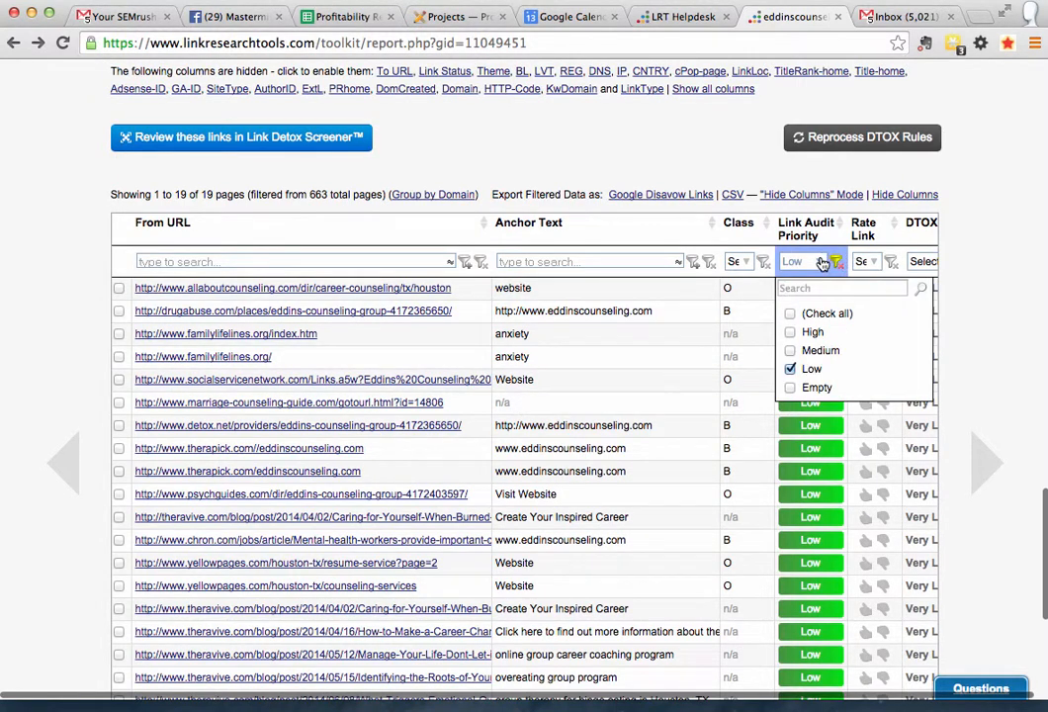
{"action": "left_click", "coordinate": [790, 351]}
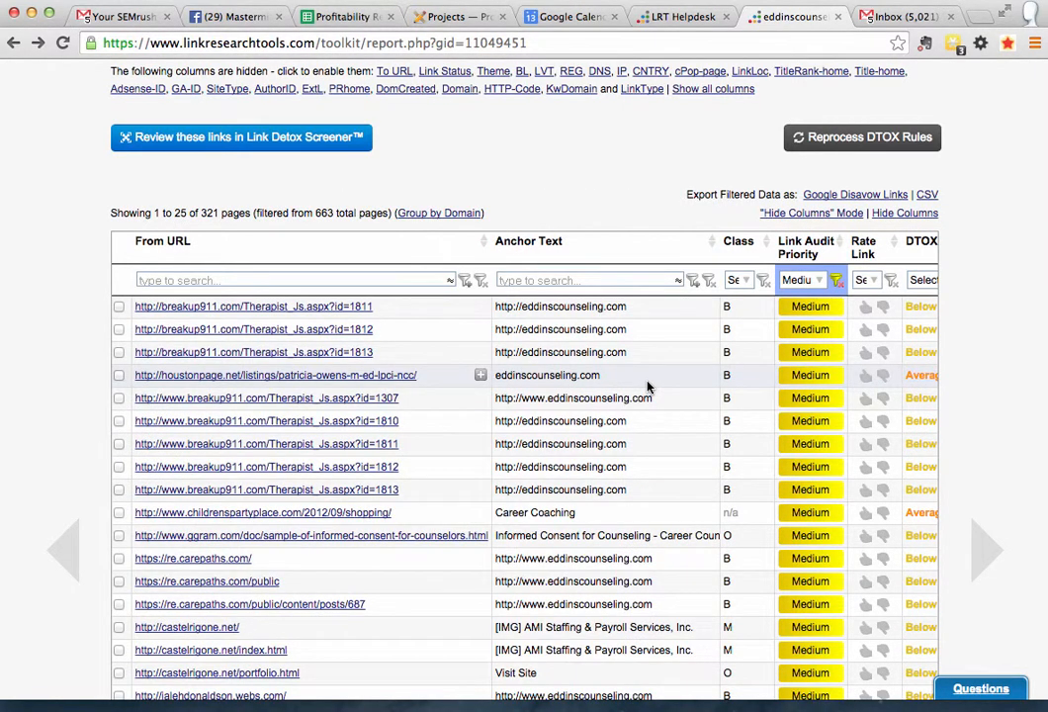
{"action": "scroll", "coordinate": [660, 367], "scroll_direction": "down", "scroll_amount": 3}
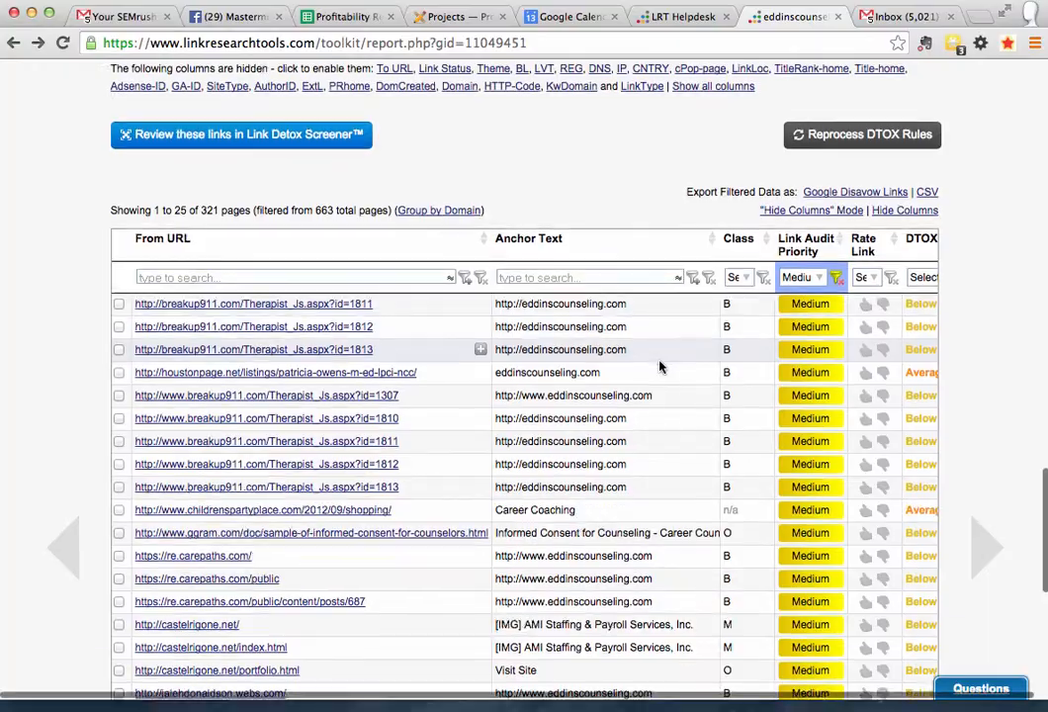
{"action": "scroll", "coordinate": [661, 367], "scroll_direction": "down", "scroll_amount": 5}
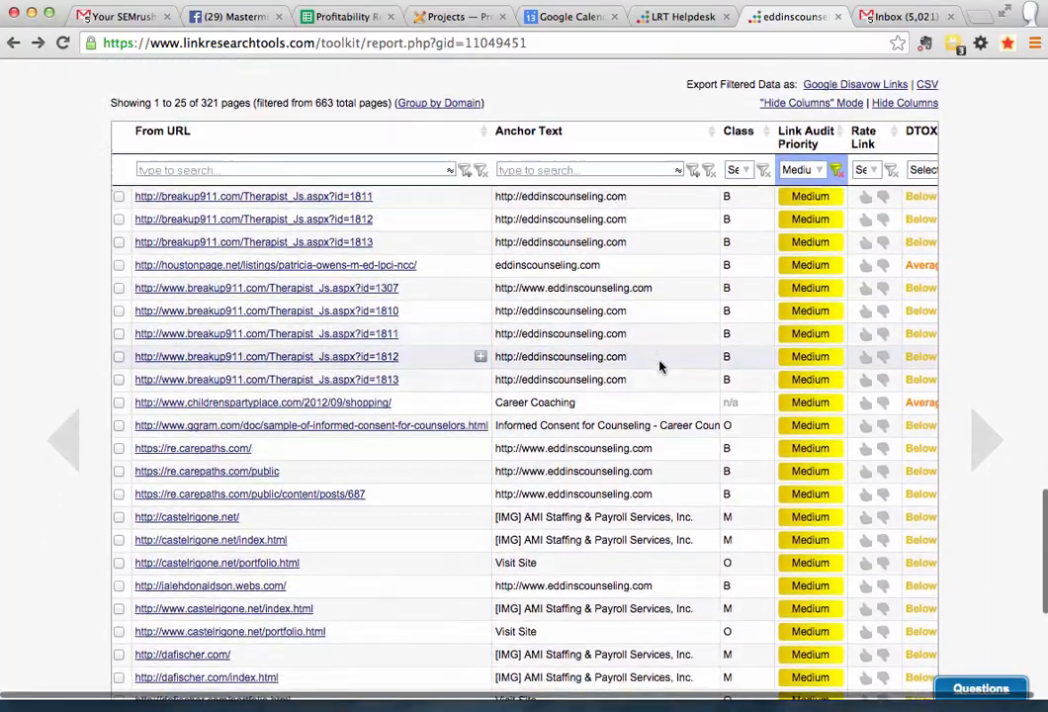
{"action": "scroll", "coordinate": [660, 367], "scroll_direction": "down", "scroll_amount": 4}
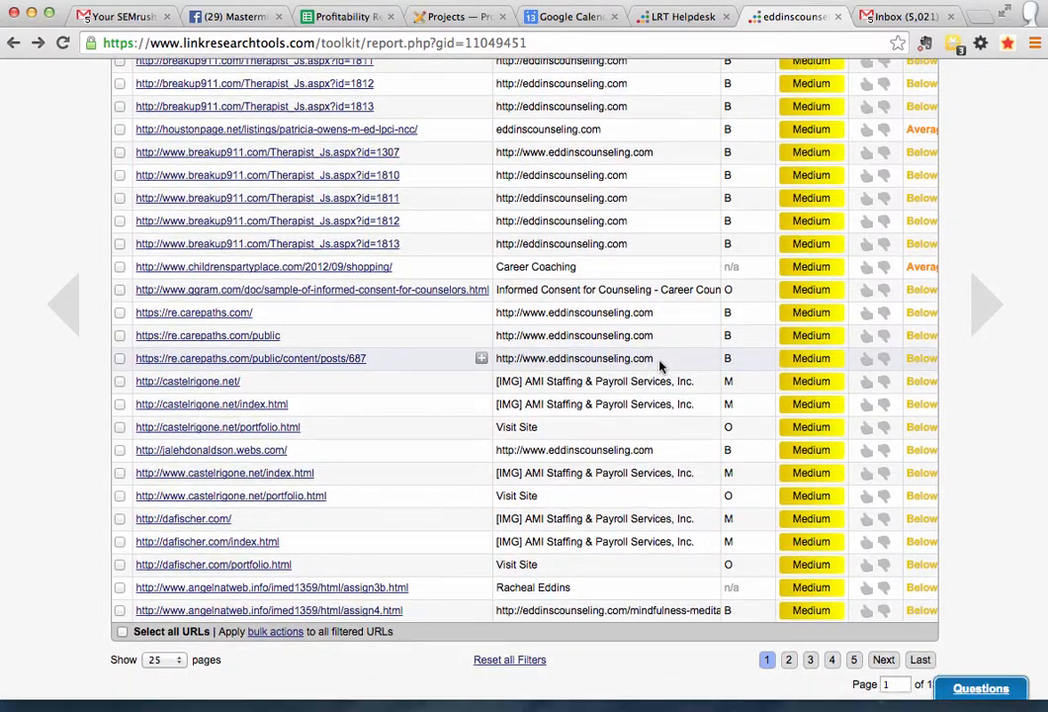
{"action": "scroll", "coordinate": [661, 367], "scroll_direction": "down", "scroll_amount": 2}
{"action": "scroll", "coordinate": [660, 361], "scroll_direction": "down", "scroll_amount": 3}
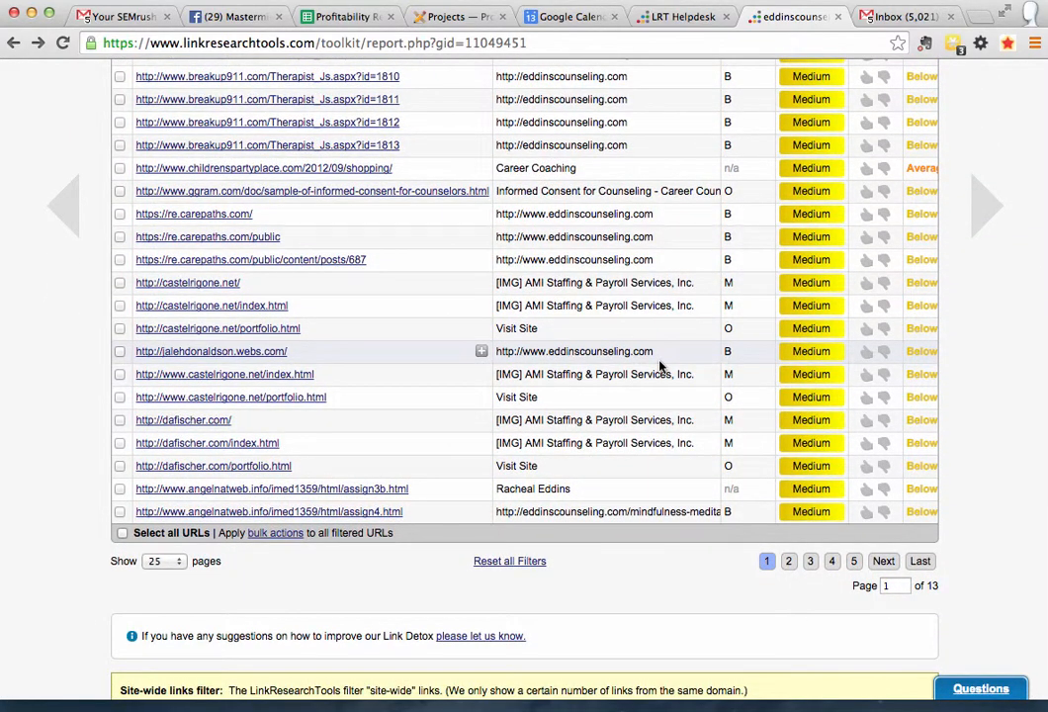
{"action": "scroll", "coordinate": [660, 366], "scroll_direction": "up", "scroll_amount": 10}
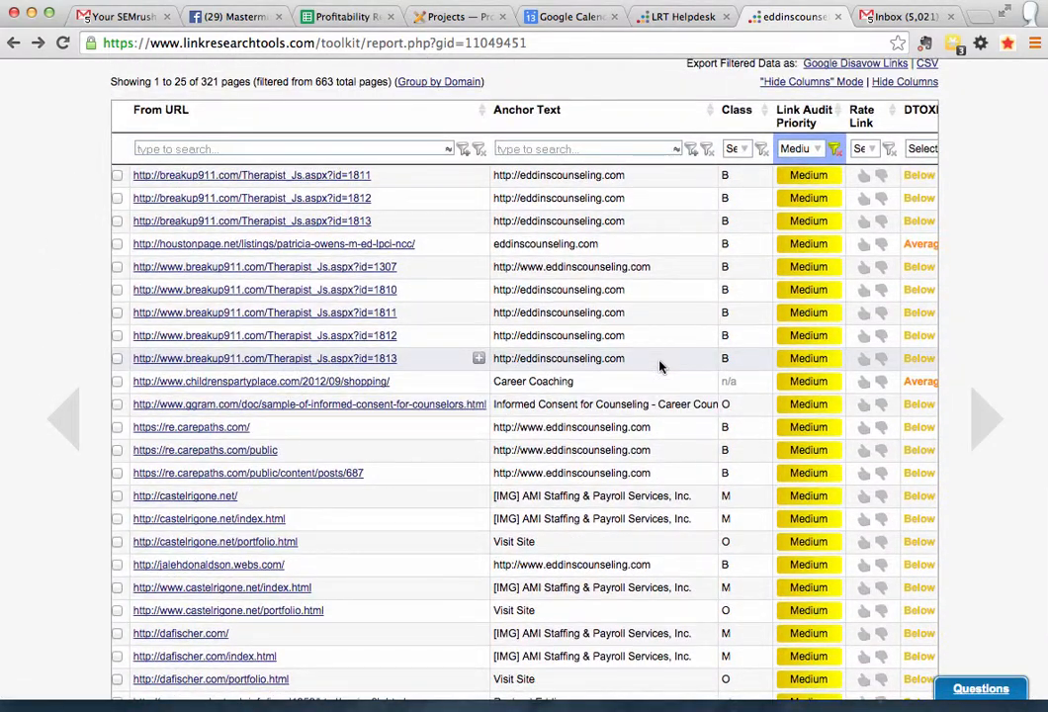